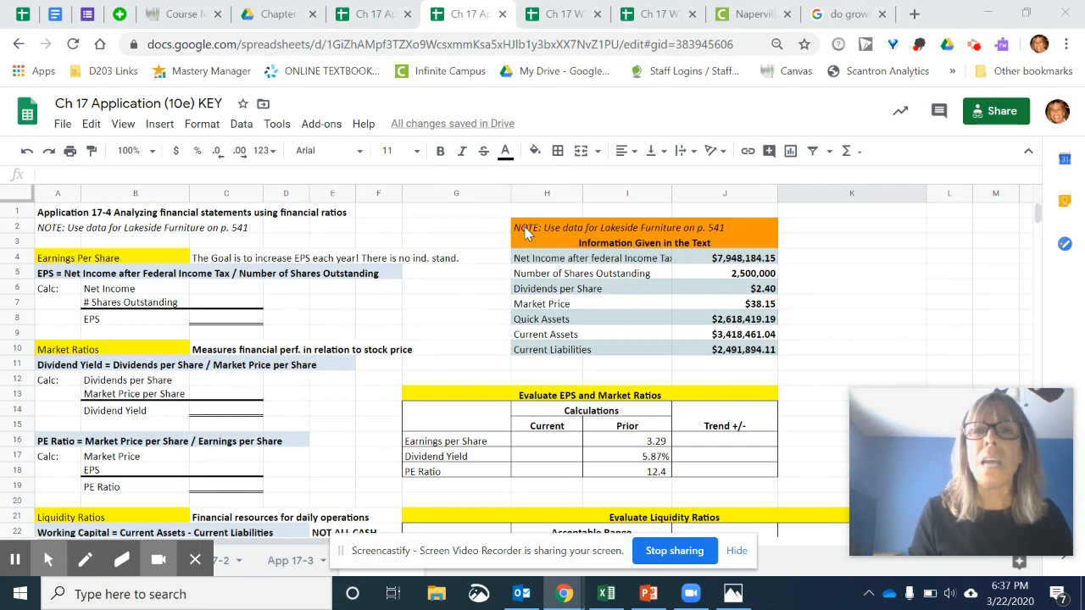
- Narrow column I slightly in the Lakeside Furniture data table
left_click_drag(526, 230, 702, 276)
left_click(450, 231)
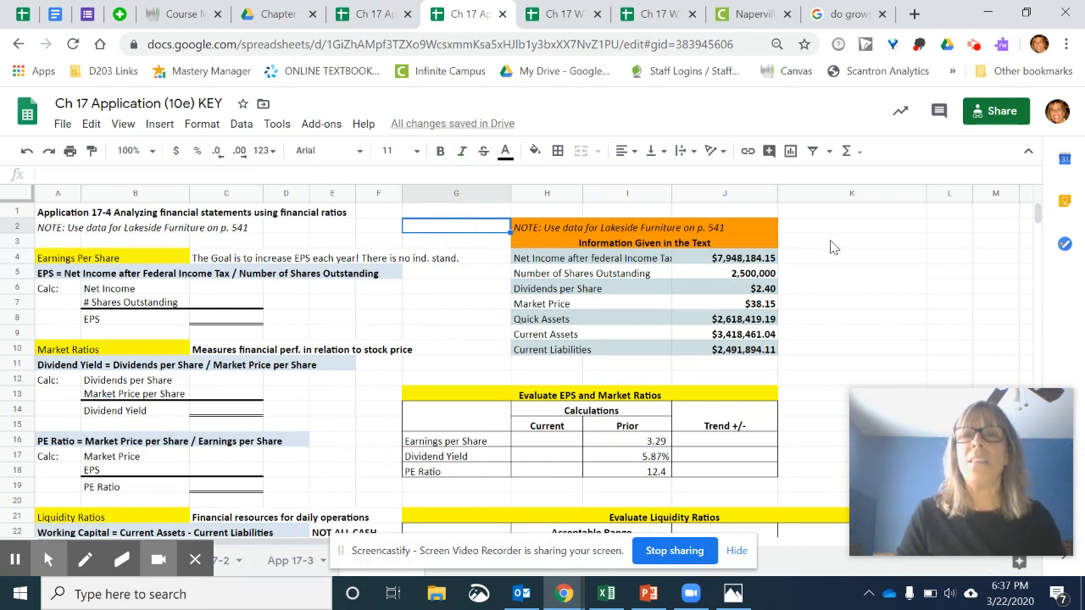
left_click(852, 243)
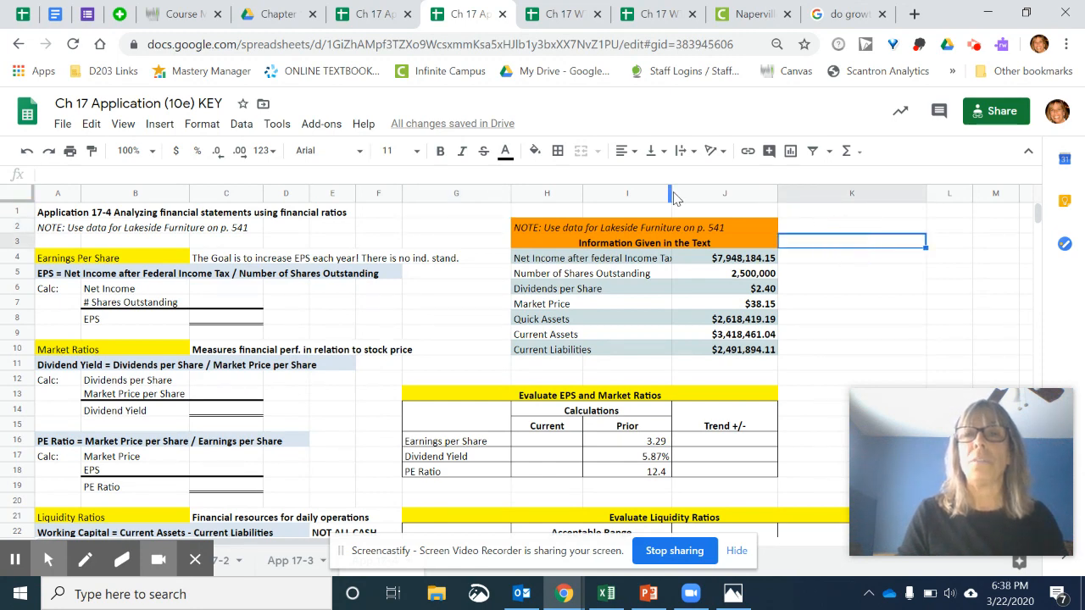
left_click_drag(670, 194, 659, 193)
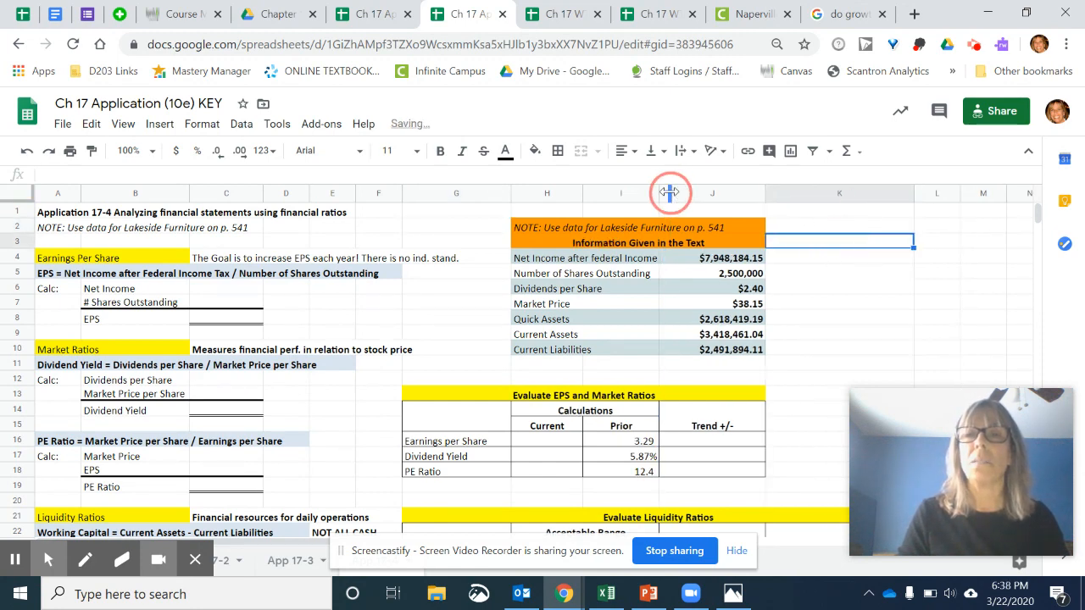
left_click(580, 259)
left_click(708, 261)
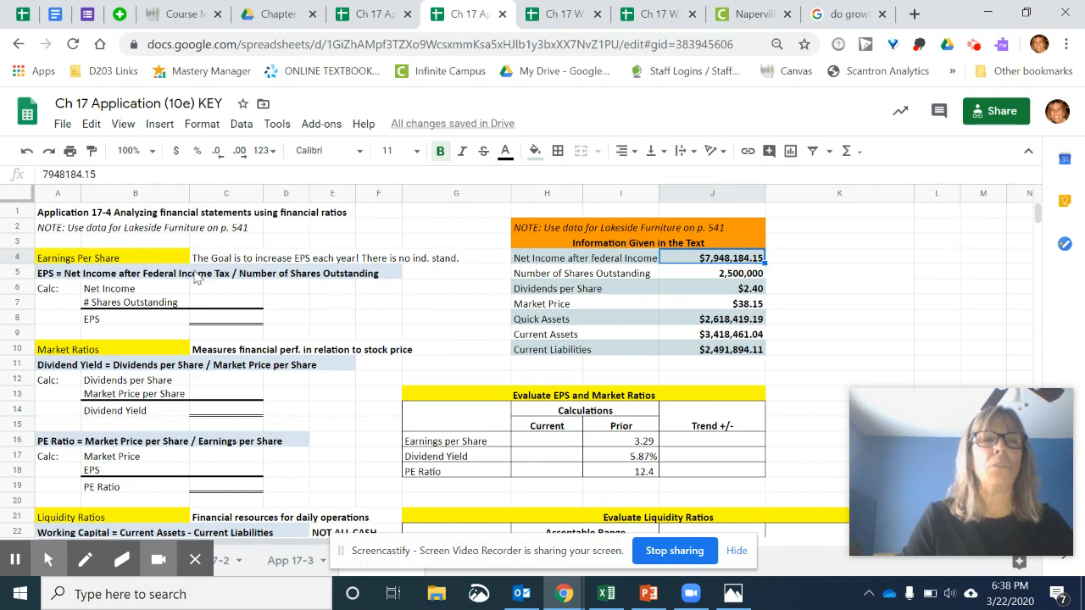
left_click(167, 264)
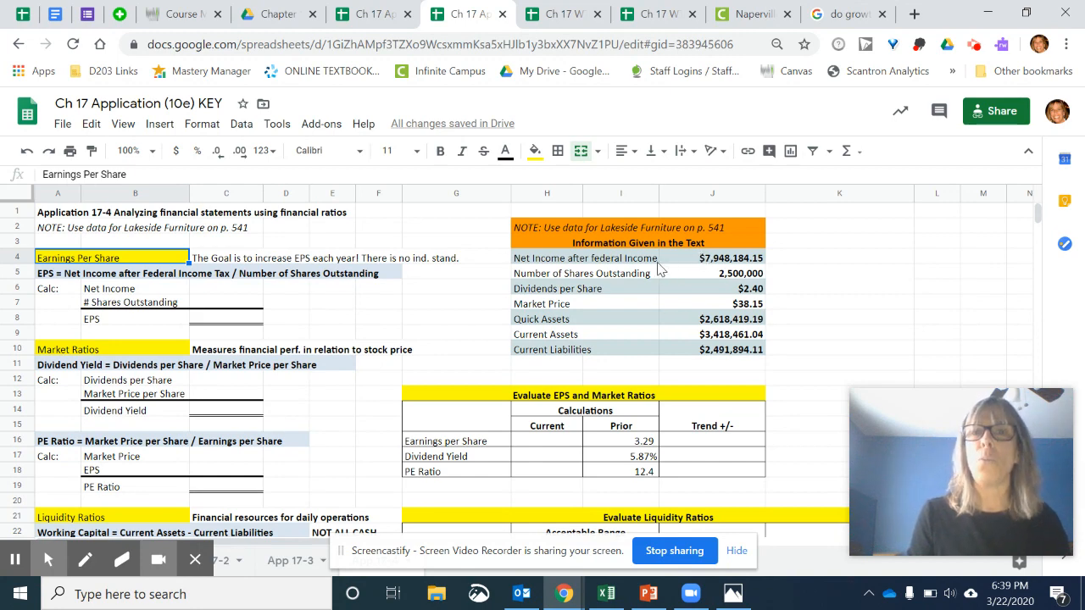
- Fill the EPS calculation inputs by referencing J4 in C6 for net income and J5 in C7 for shares outstanding
left_click(224, 290)
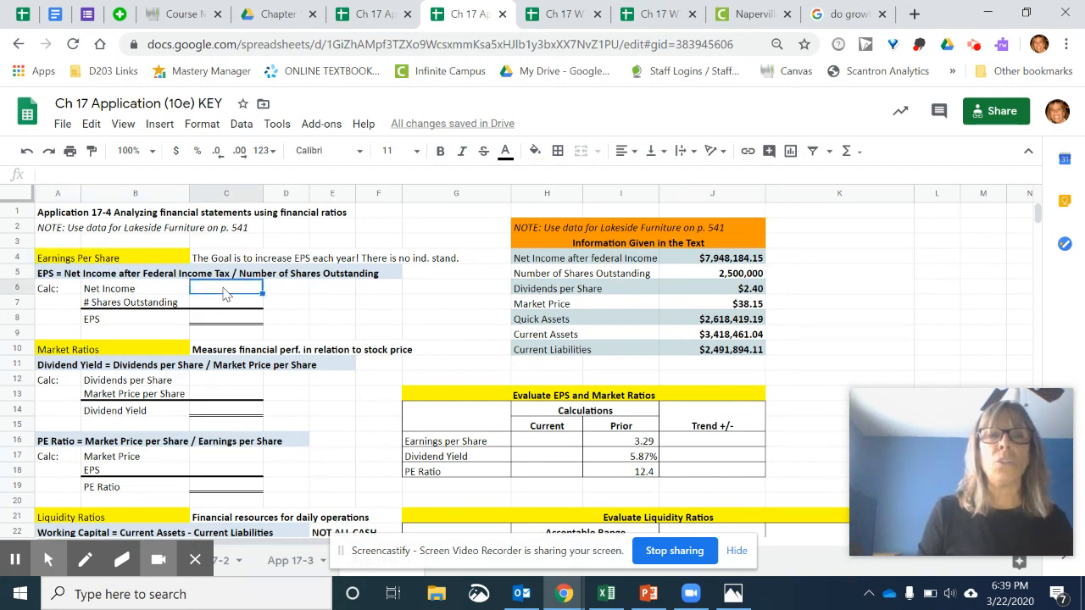
type("=")
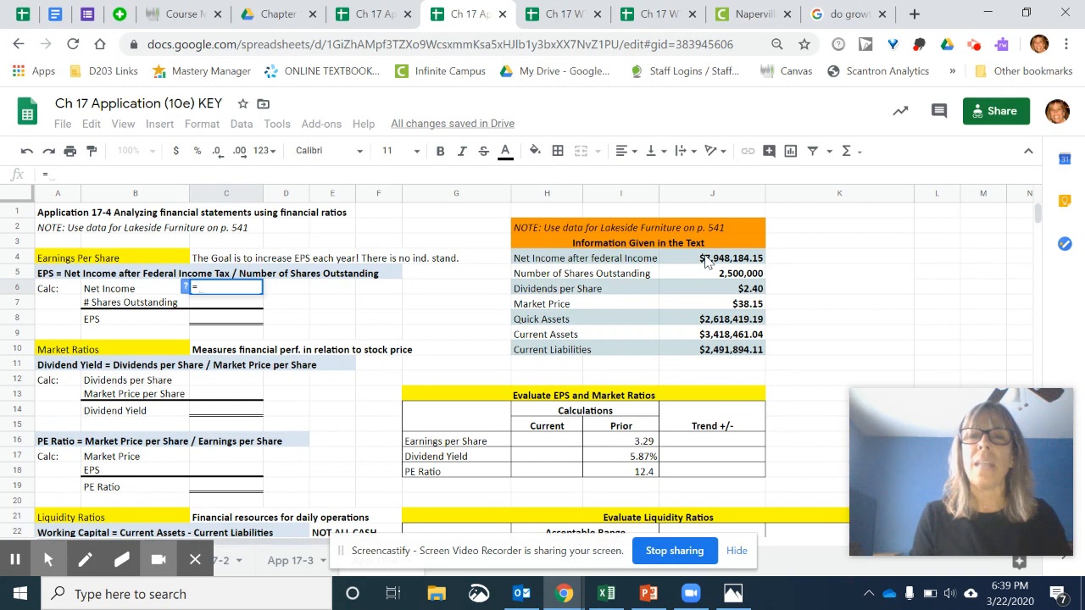
left_click(706, 262)
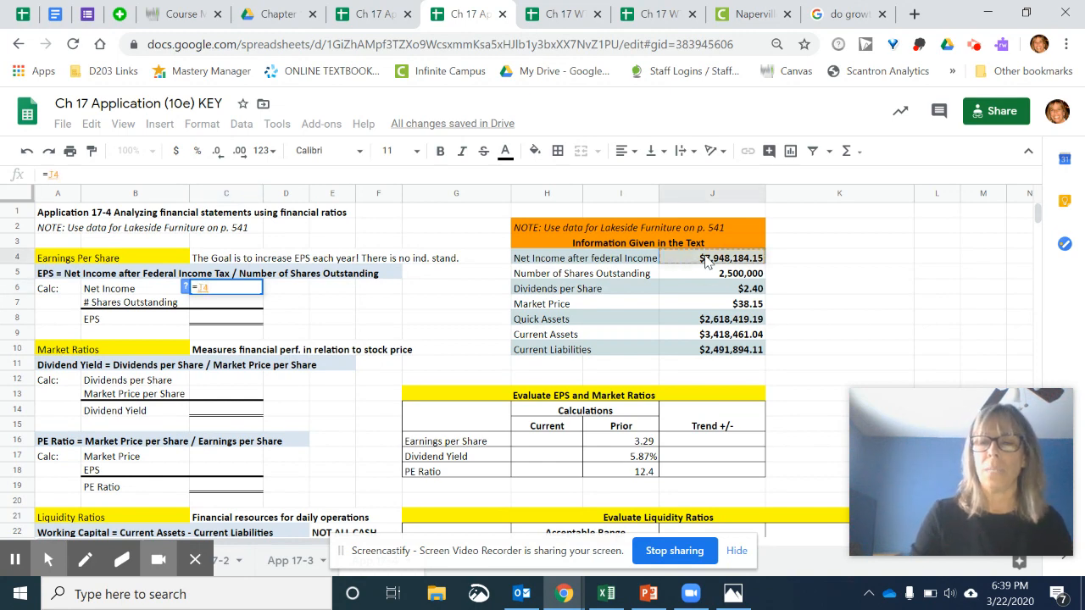
key("Return")
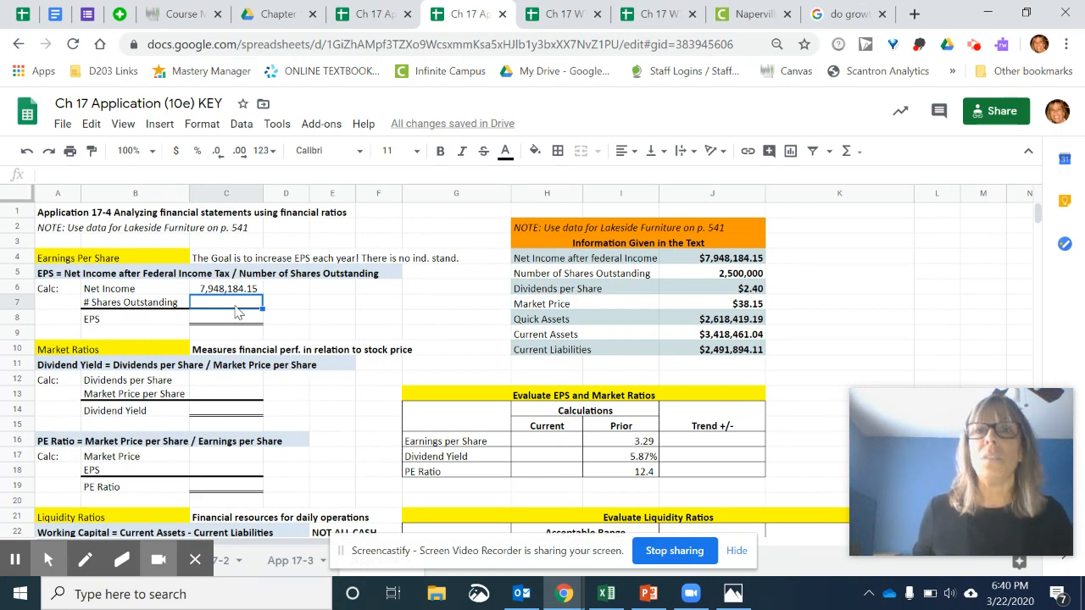
type("=")
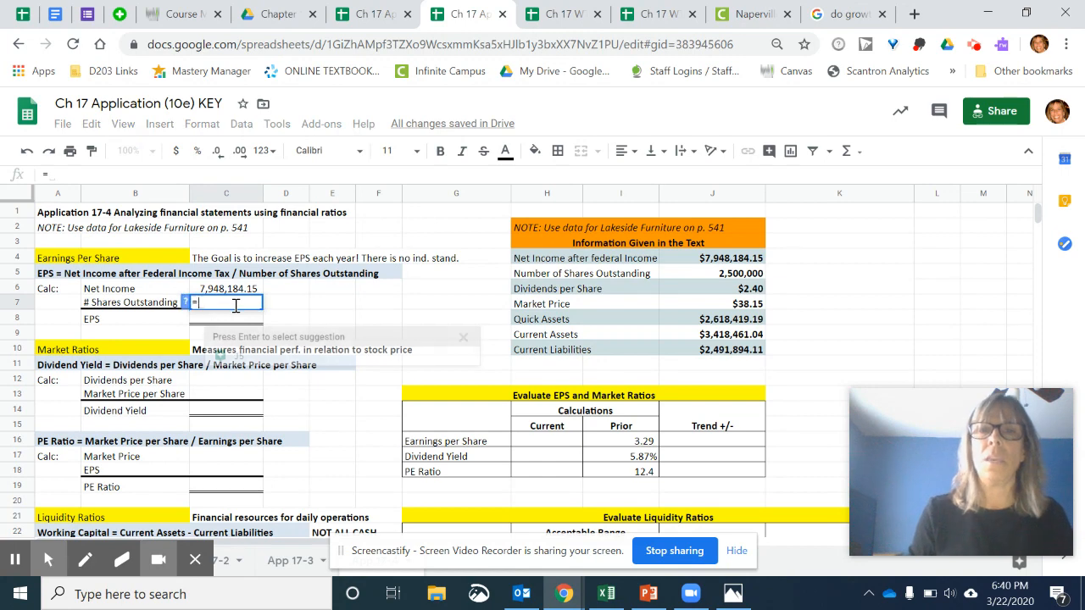
left_click(718, 275)
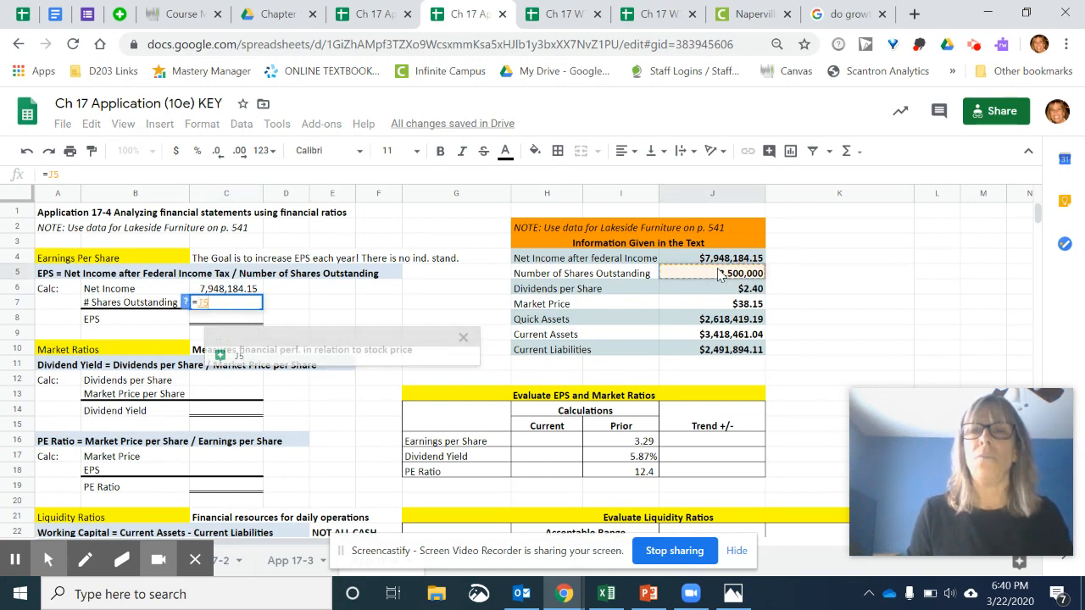
key("Return")
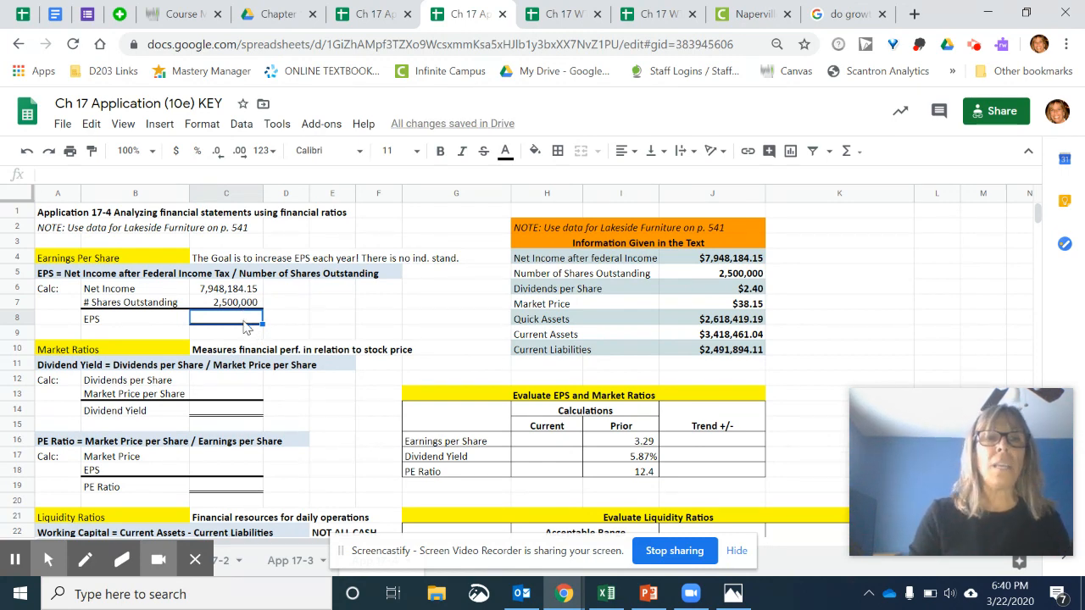
- Calculate EPS in C8 by dividing the net income in C6 by the shares outstanding in C7
left_click(56, 276)
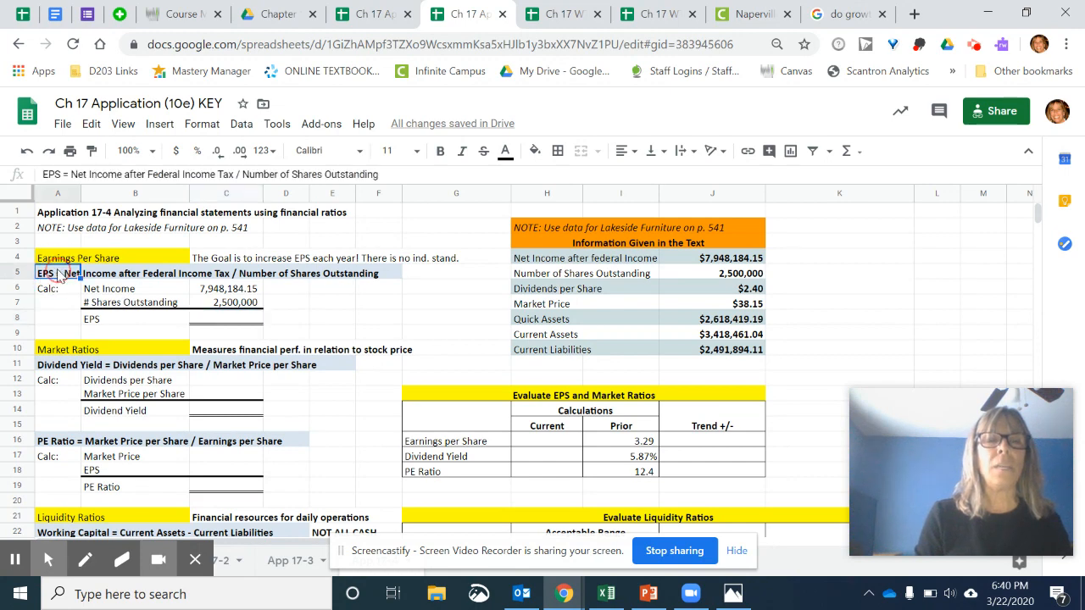
triple_click(58, 272)
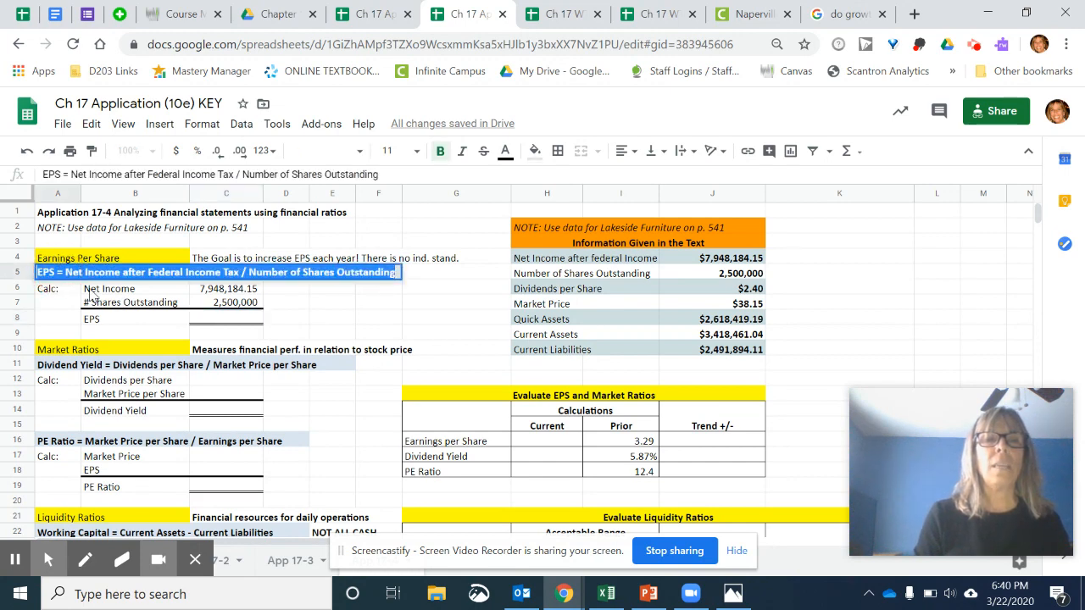
left_click(378, 312)
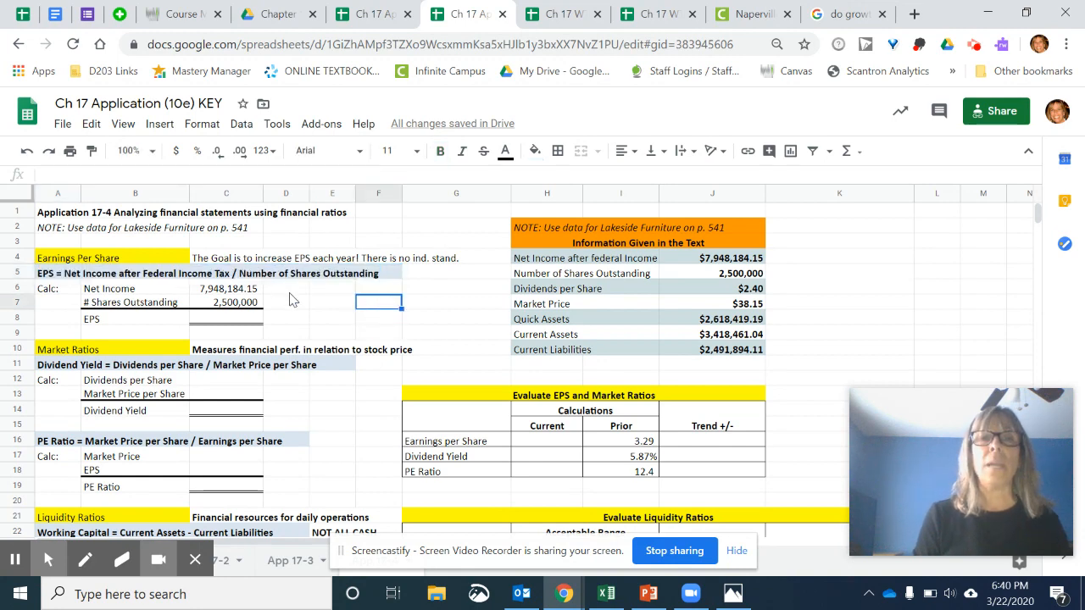
left_click(227, 320)
type("=")
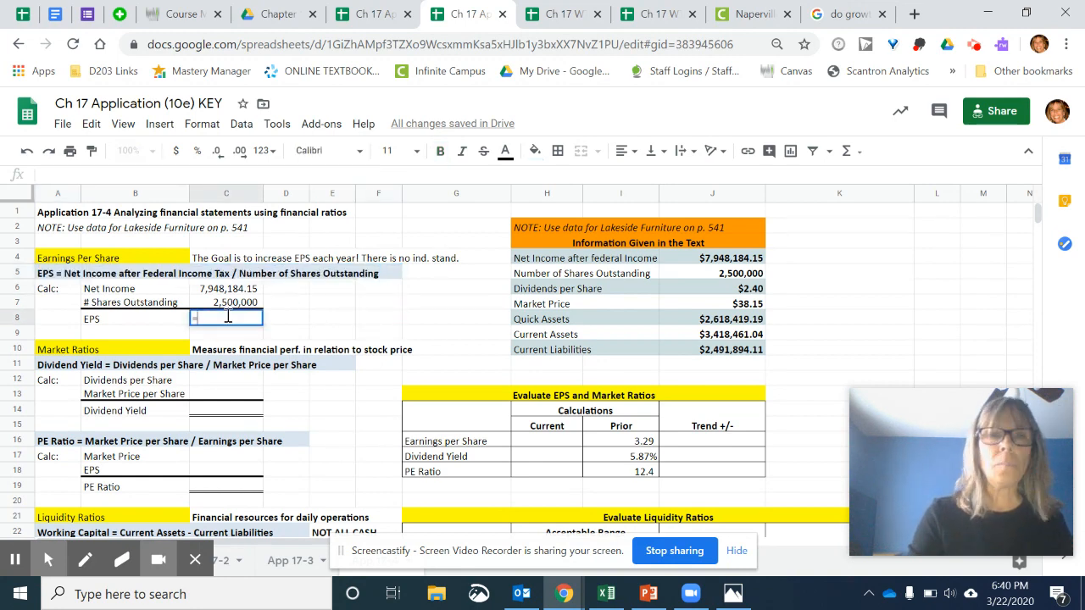
left_click(197, 292)
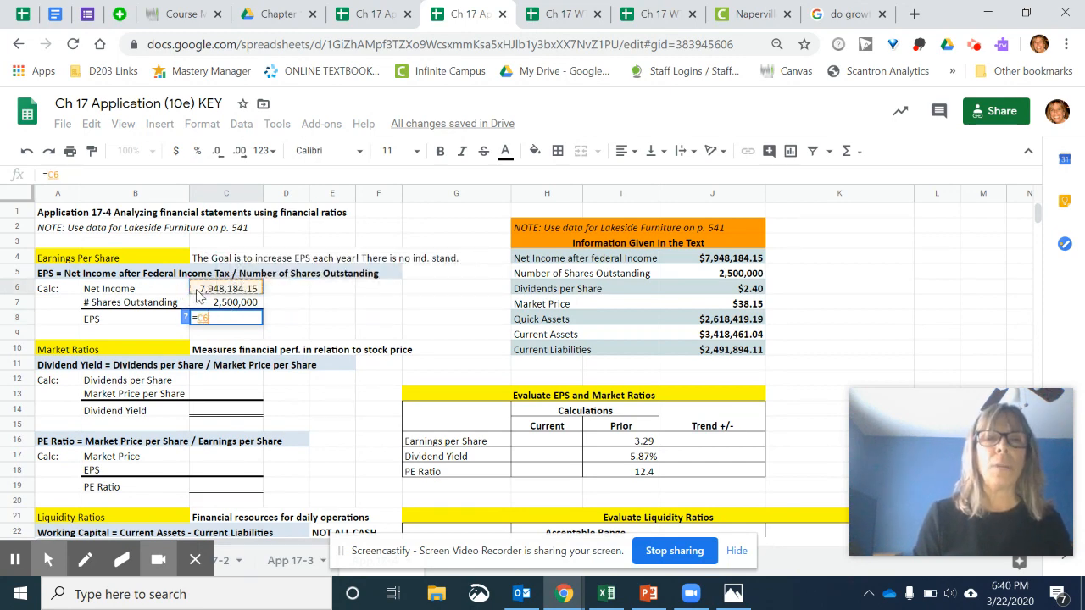
type("/")
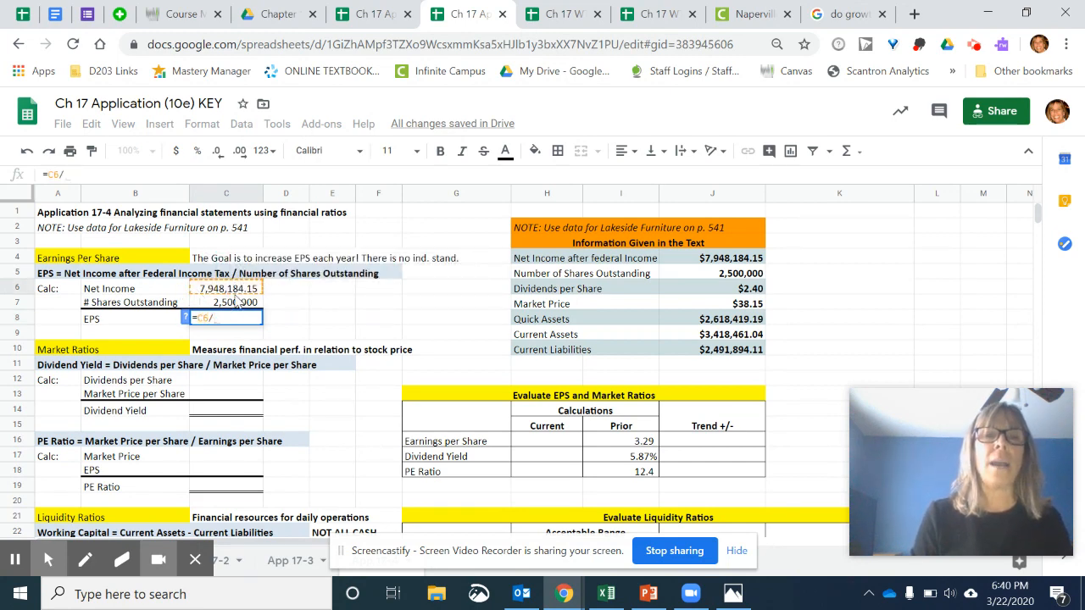
left_click(238, 307)
key("Return")
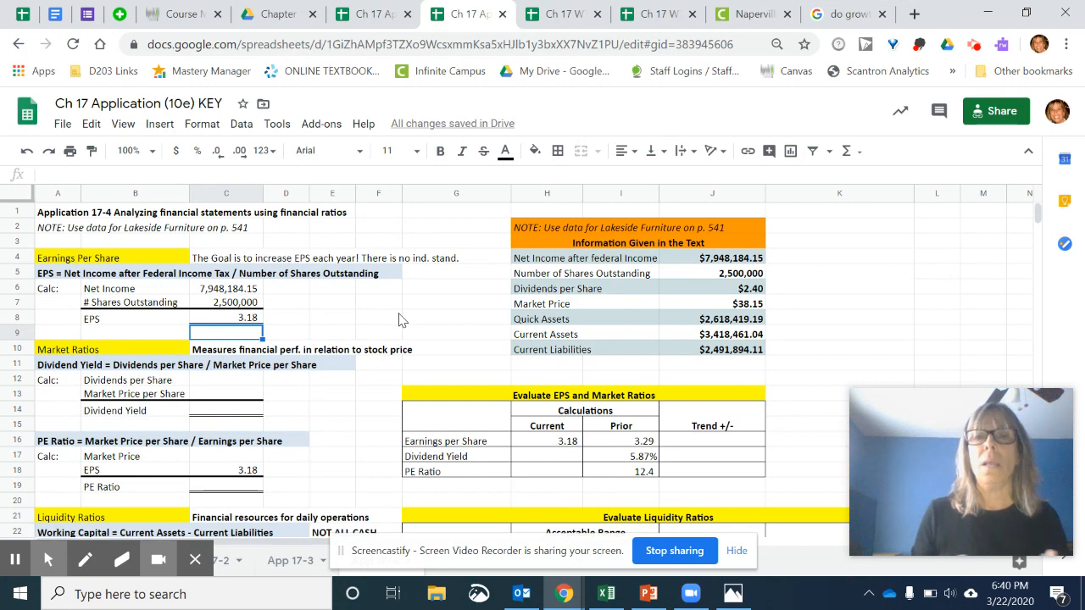
- Clear the Current column cells H16:H18 in the Evaluate EPS and Market Ratios table
left_click(559, 440)
left_click_drag(559, 466, 561, 471)
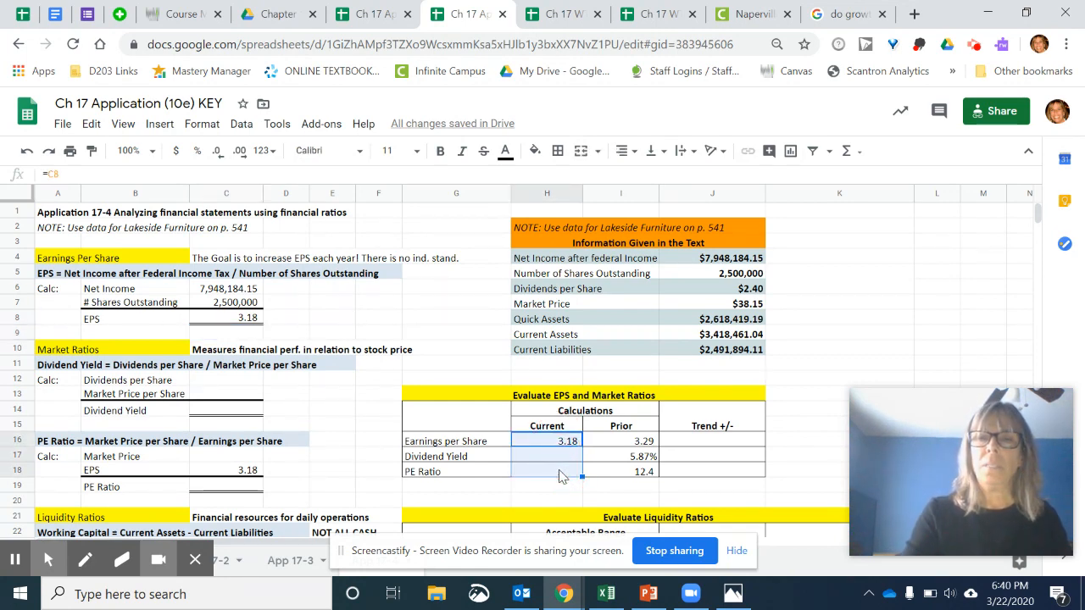
key("Delete")
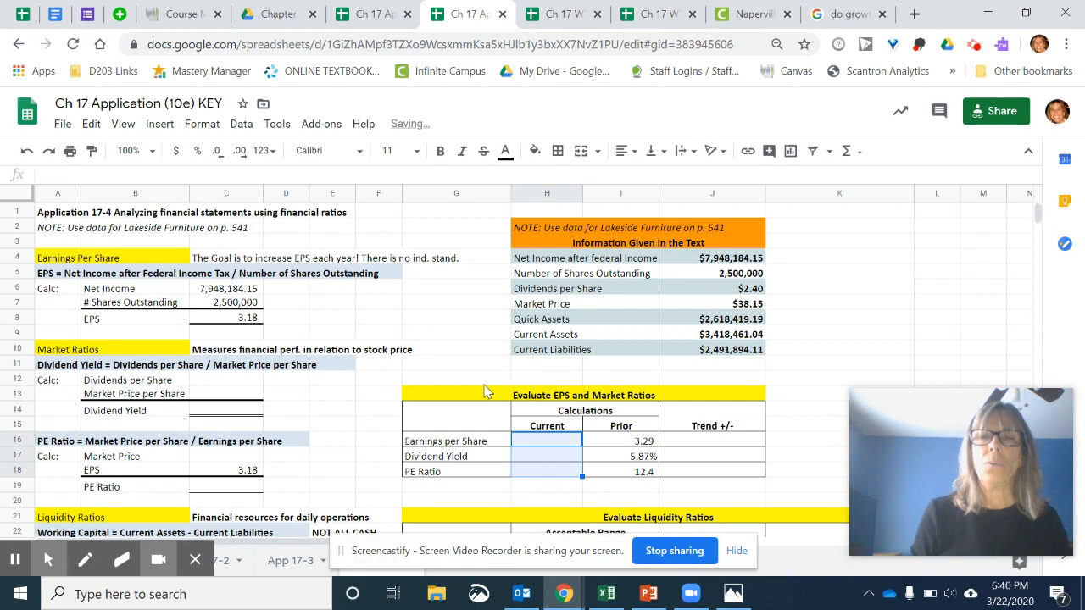
left_click(408, 304)
- Review the Market Ratios heading, its description, and the Dividend Yield and PE Ratio formula lines
left_click(131, 350)
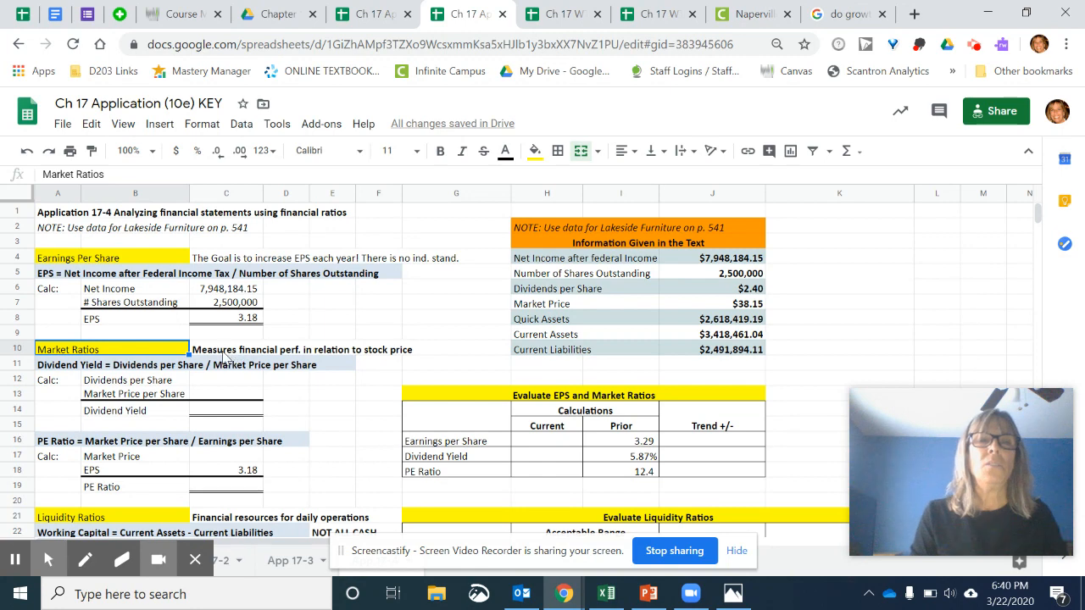
left_click(226, 355)
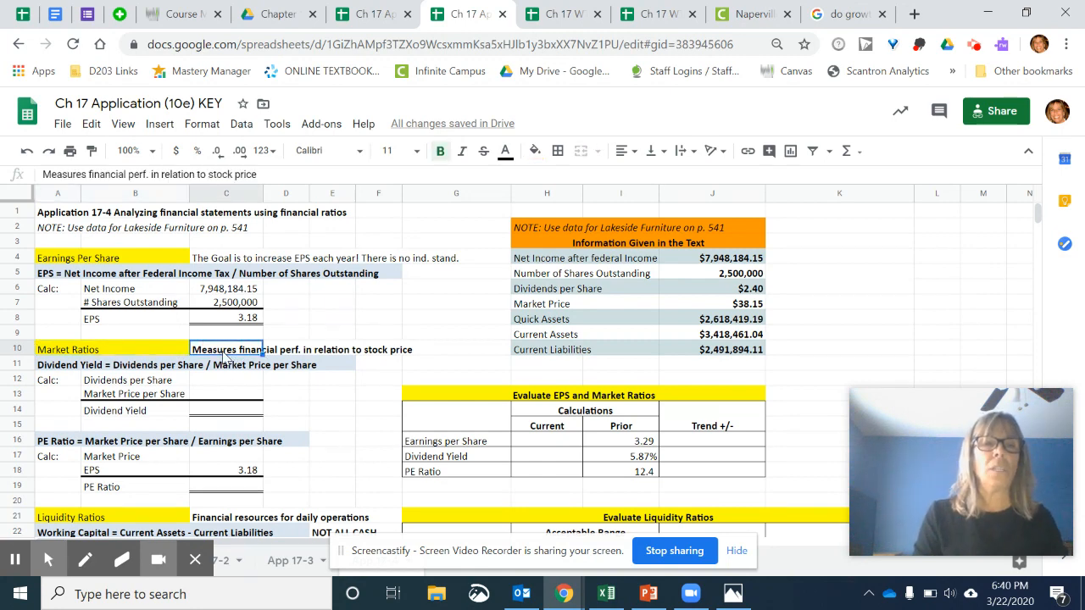
left_click(79, 366)
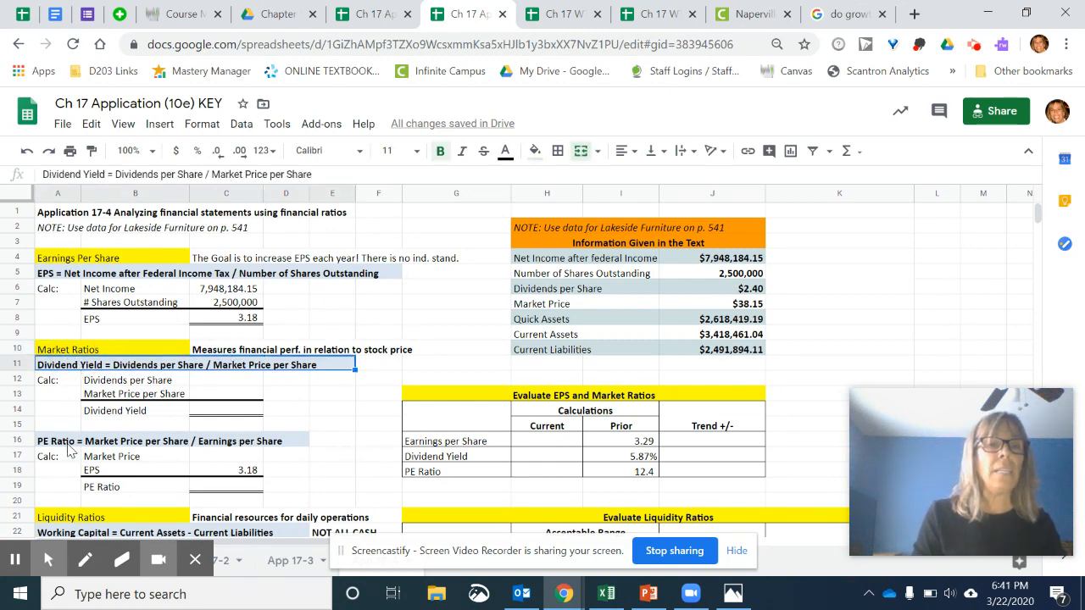
left_click(71, 448)
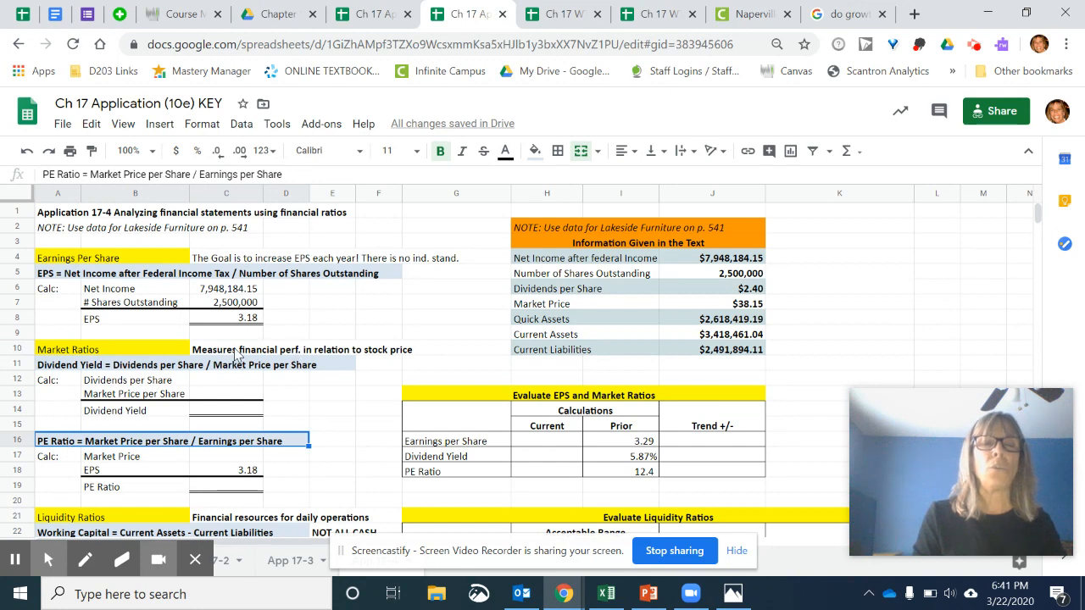
left_click_drag(210, 346, 412, 347)
left_click(440, 303)
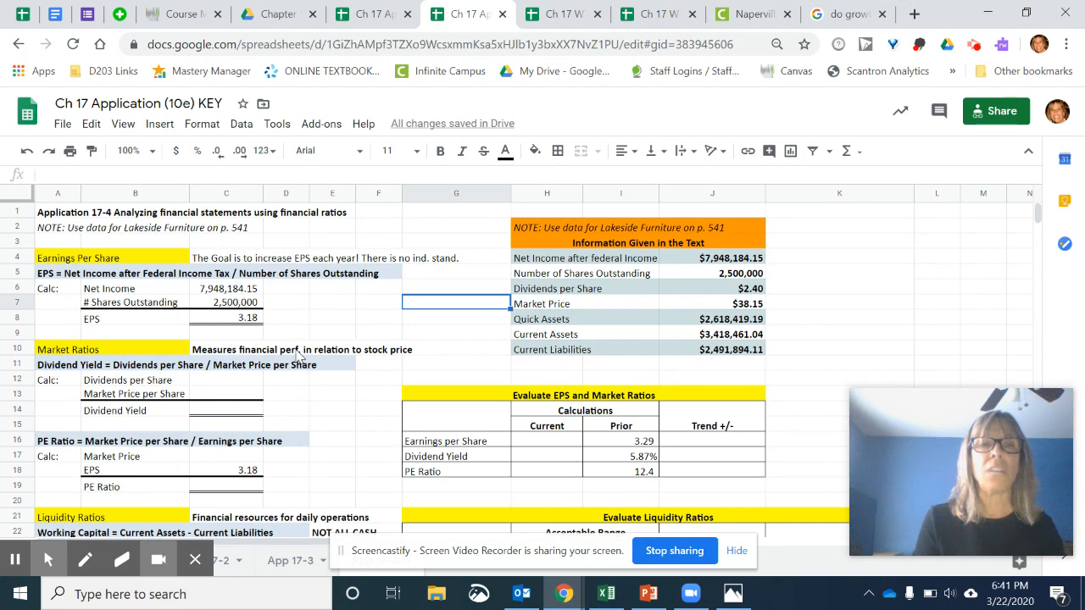
left_click(377, 418)
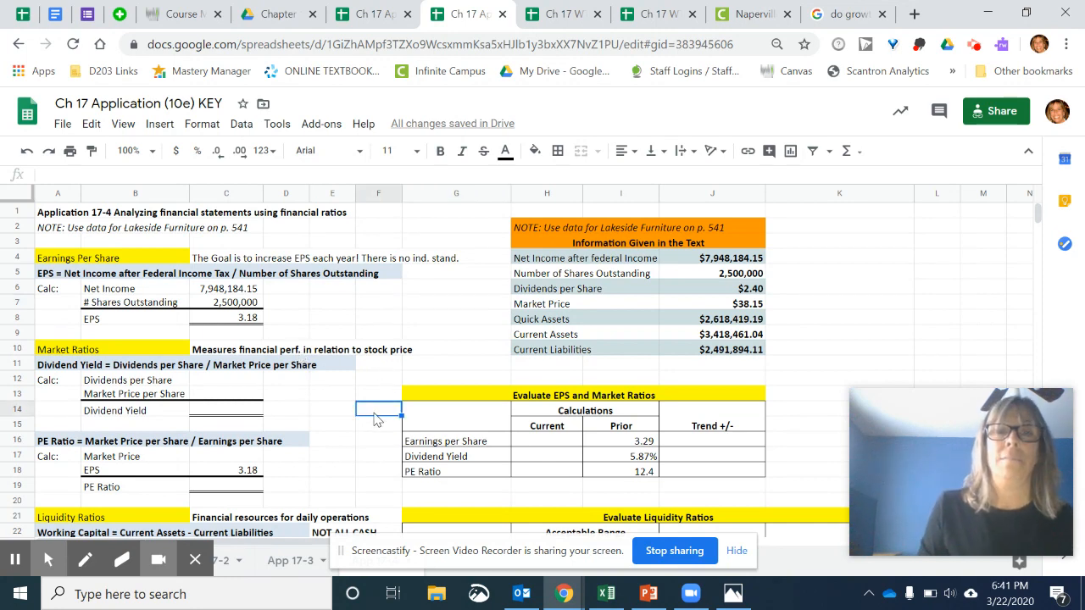
left_click(328, 399)
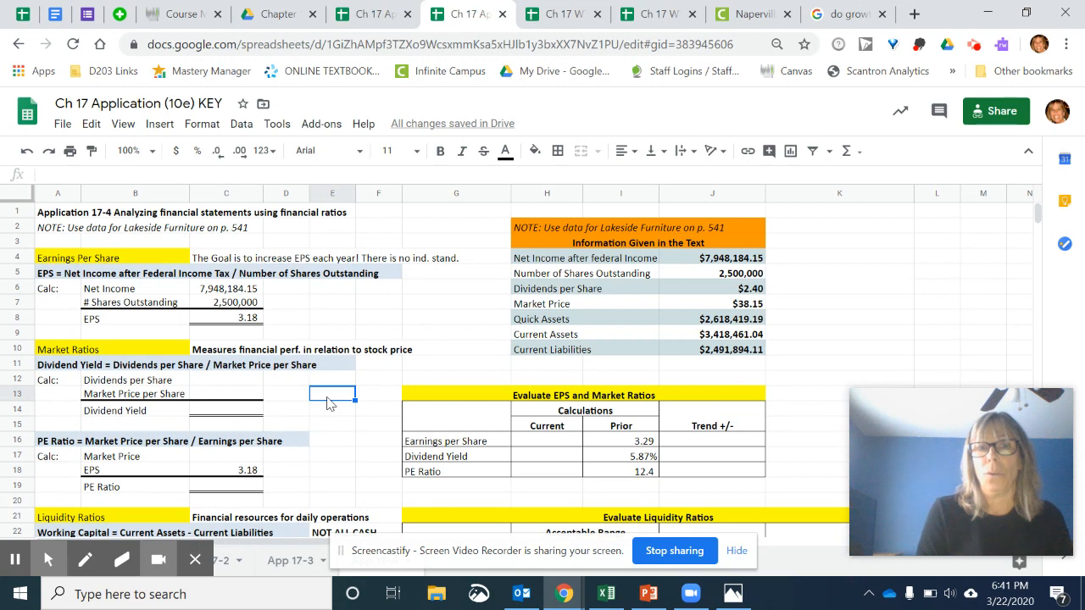
- Fill the Dividend Yield inputs by referencing J6 in C12 for dividends per share and J7 in C13 for market price
left_click(225, 382)
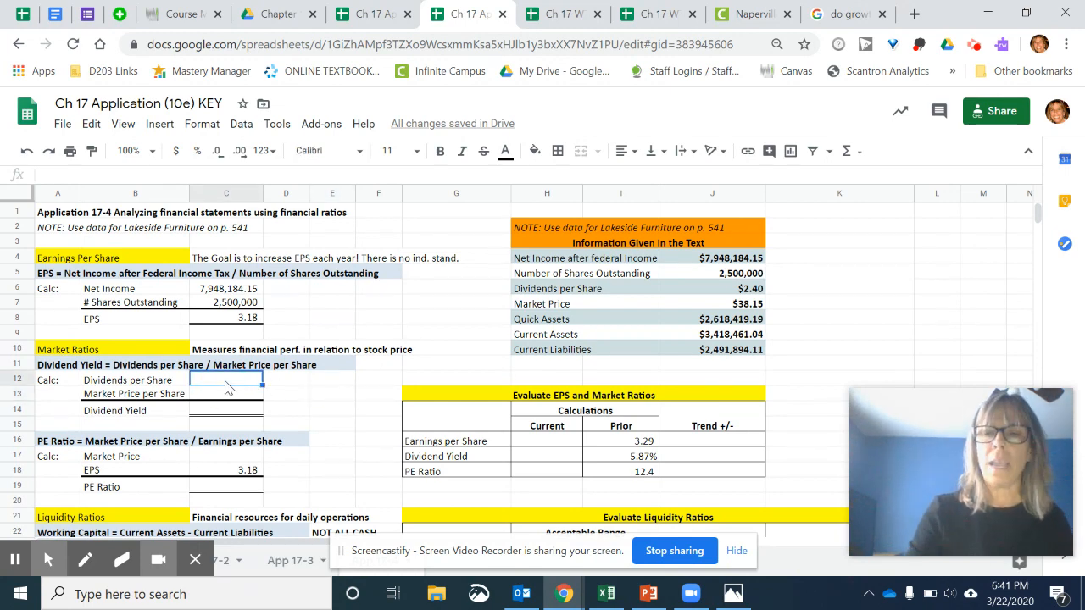
type("=")
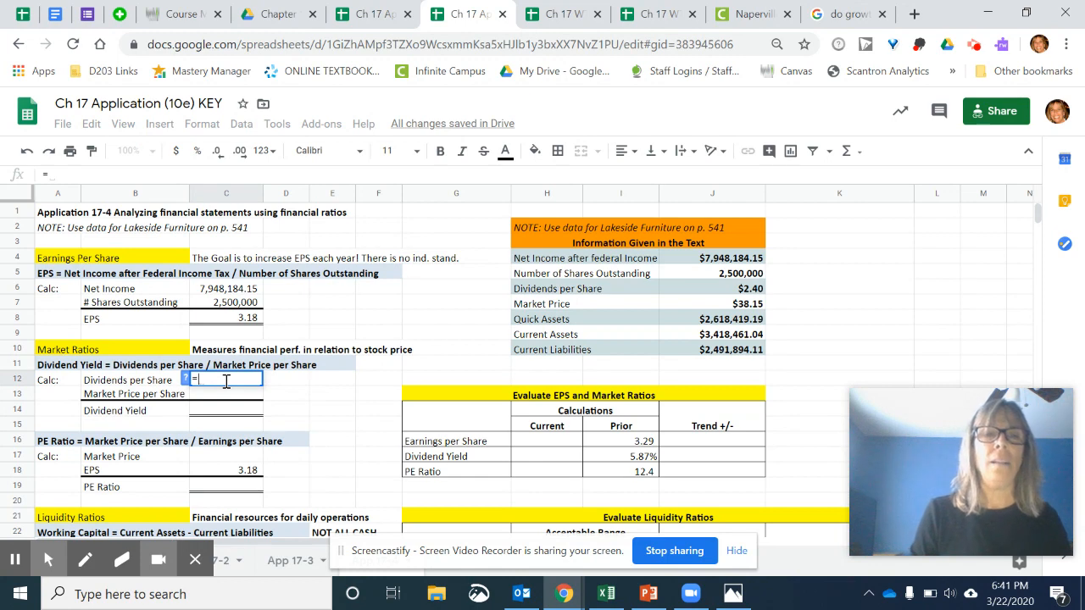
left_click(738, 291)
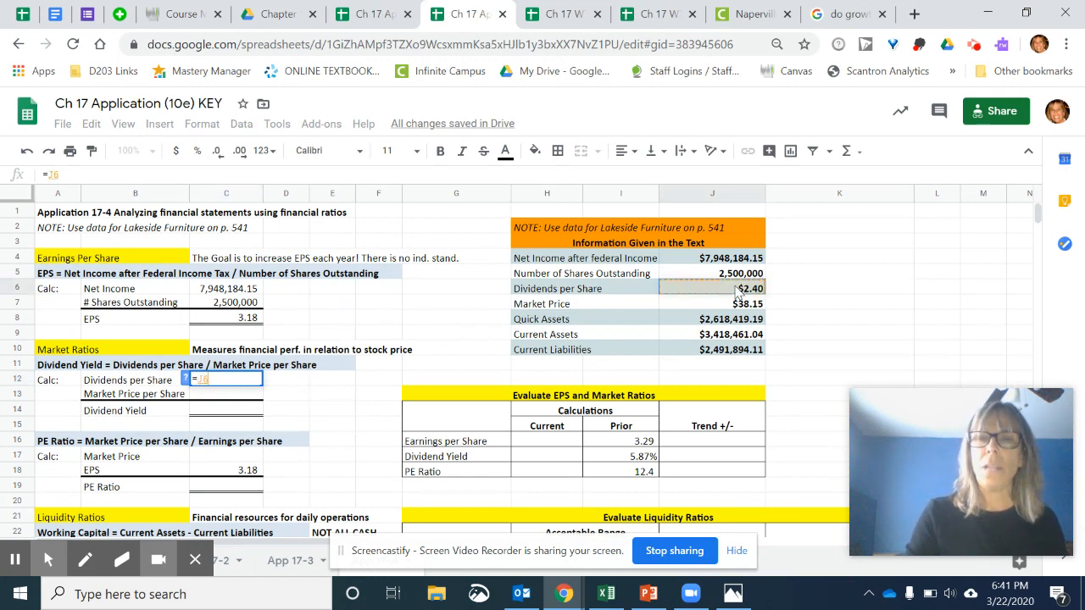
key("Return")
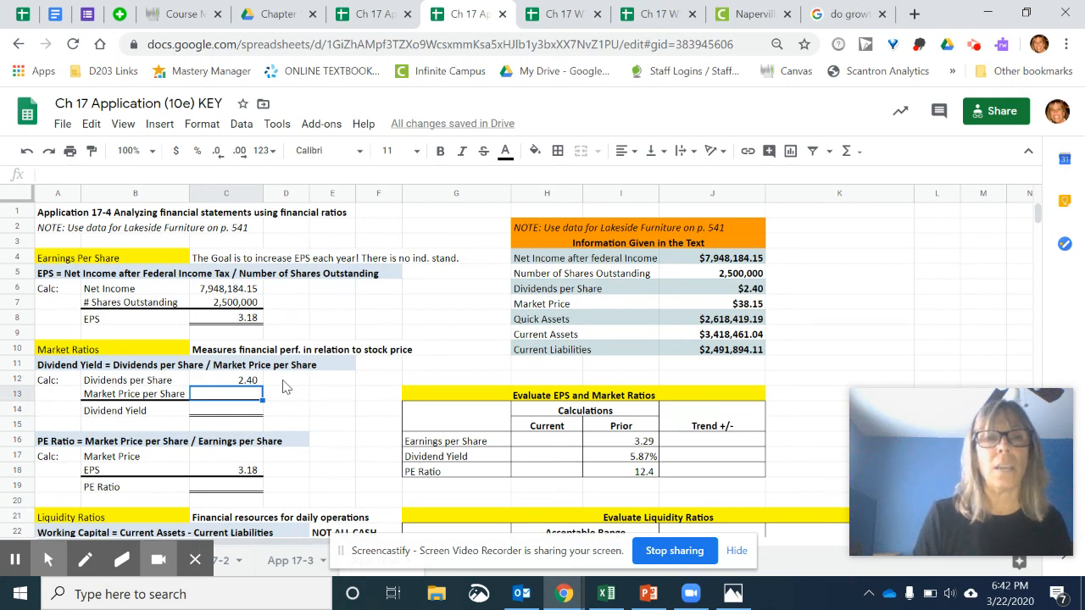
type("=")
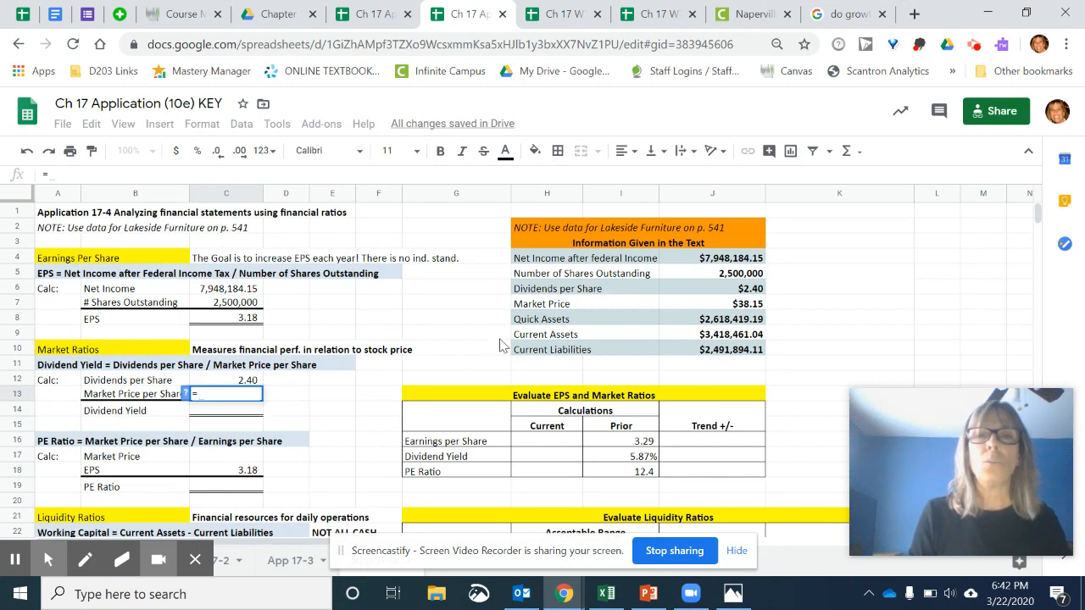
left_click(736, 308)
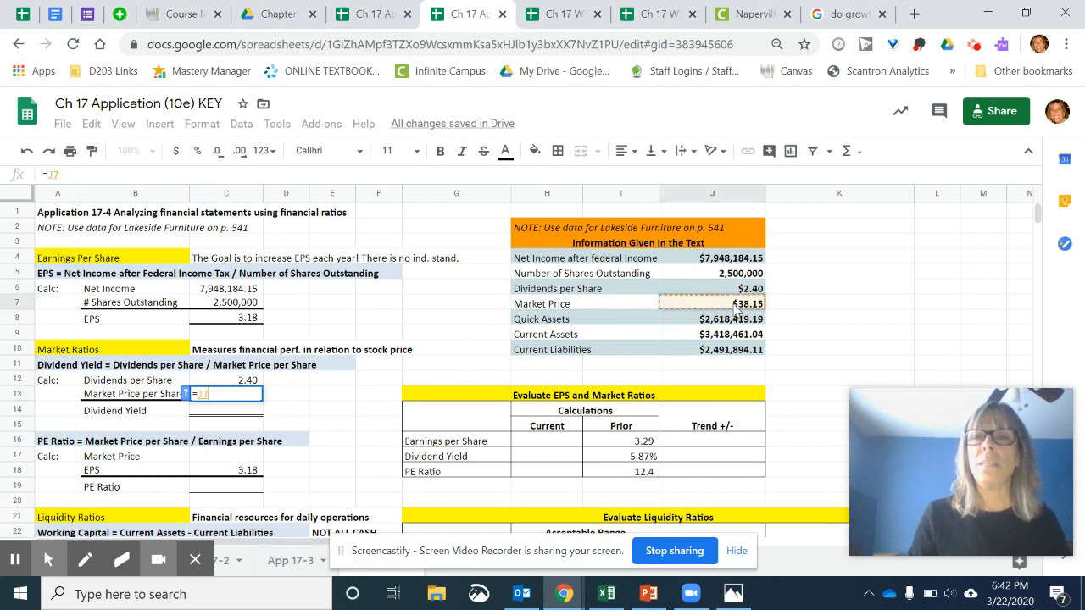
key("Return")
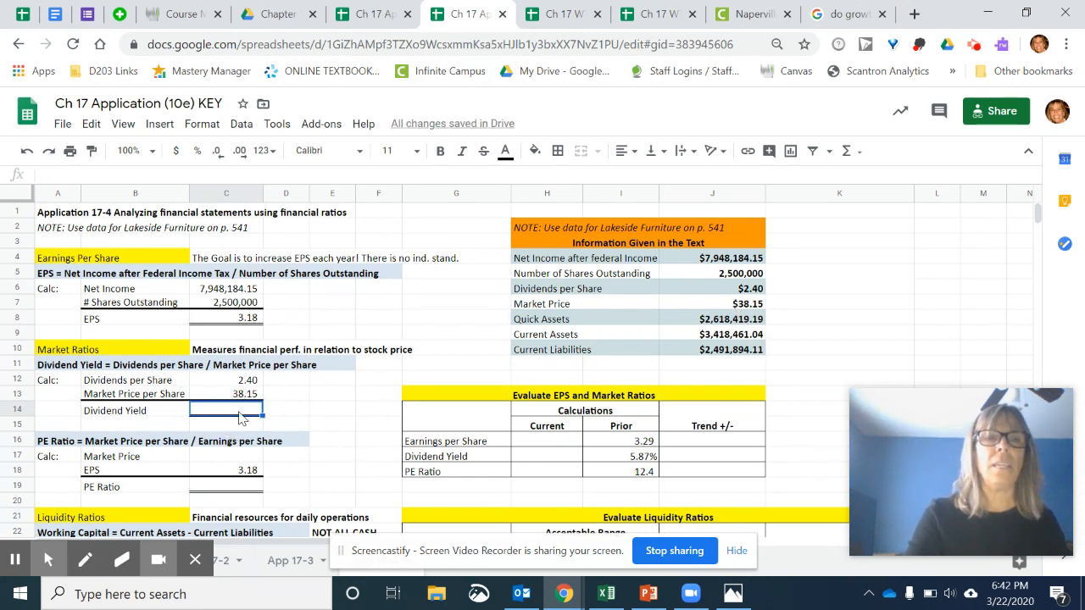
- Calculate the Dividend Yield in C14 by dividing the dividends per share in C12 by the market price in C13
type("=")
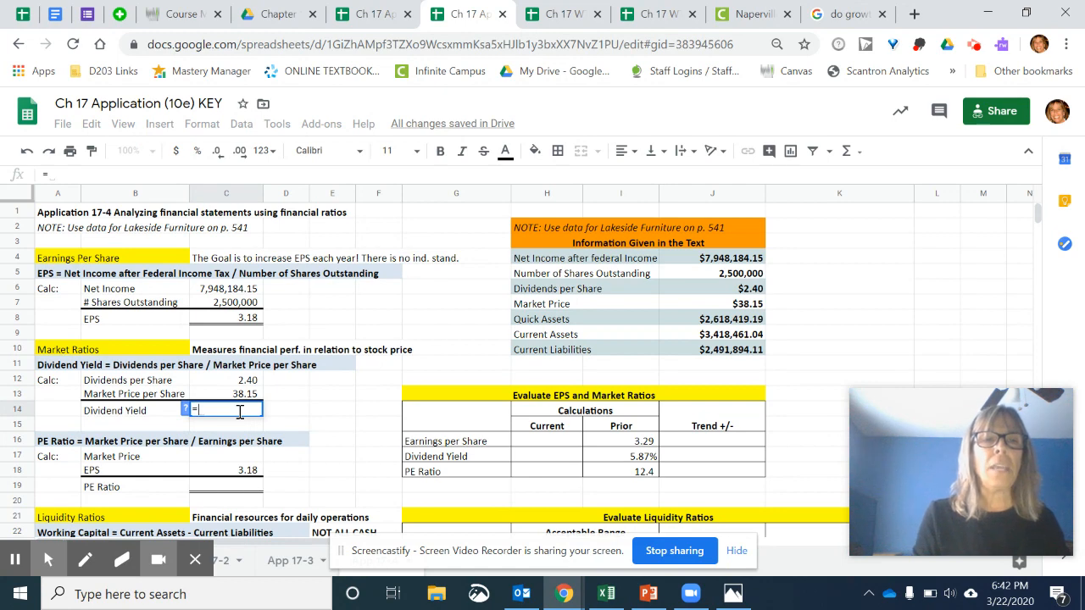
left_click(234, 383)
type("/")
left_click(227, 399)
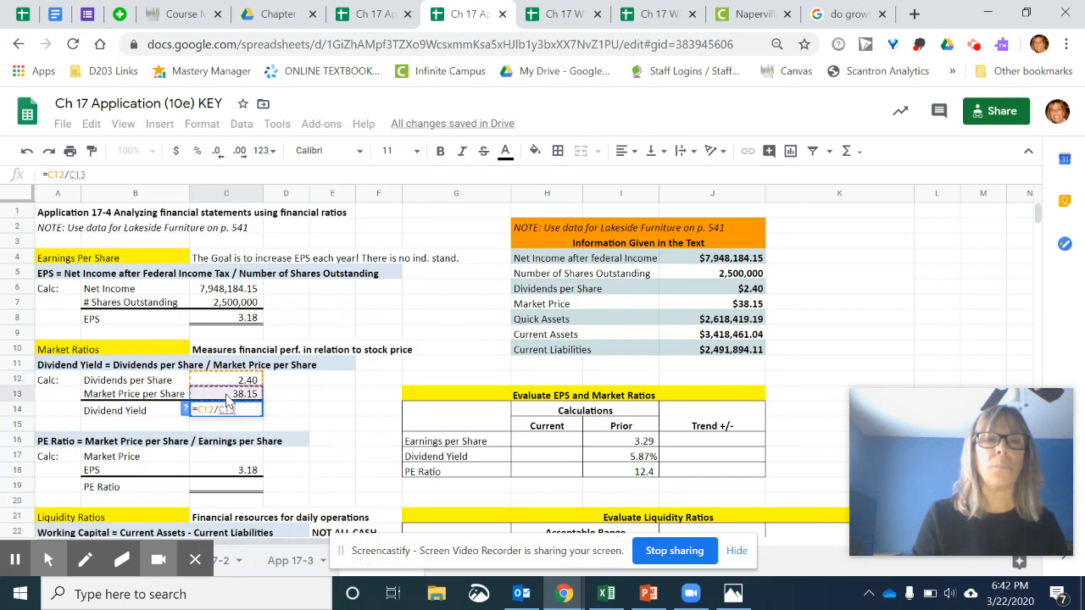
key("Return")
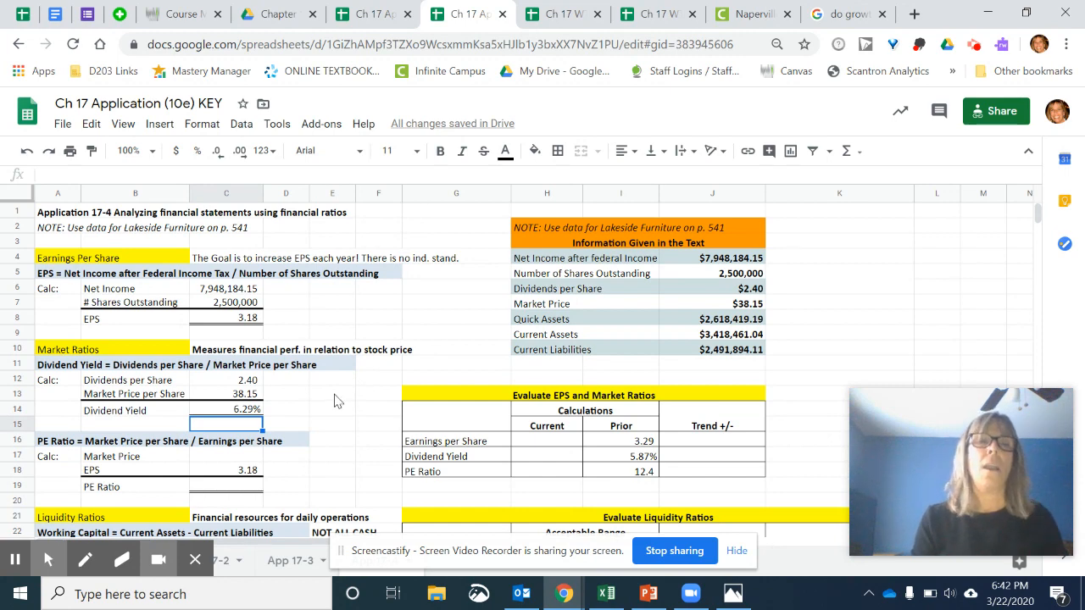
- Fill the PE Ratio inputs by referencing J7 in C17 for market price and C8 in C18 for EPS
left_click(48, 443)
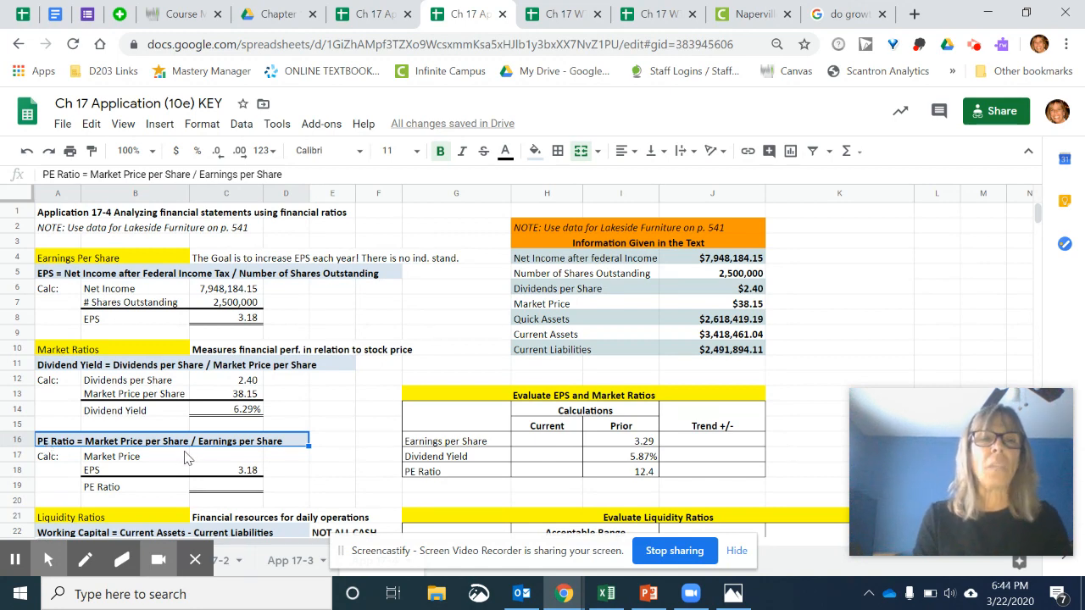
left_click(219, 460)
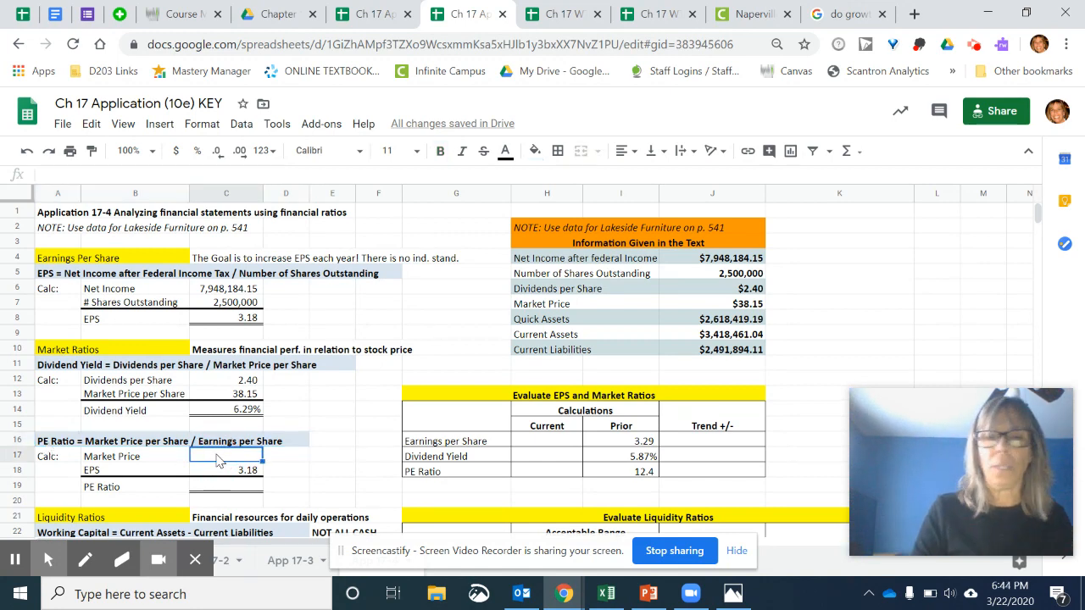
type("=")
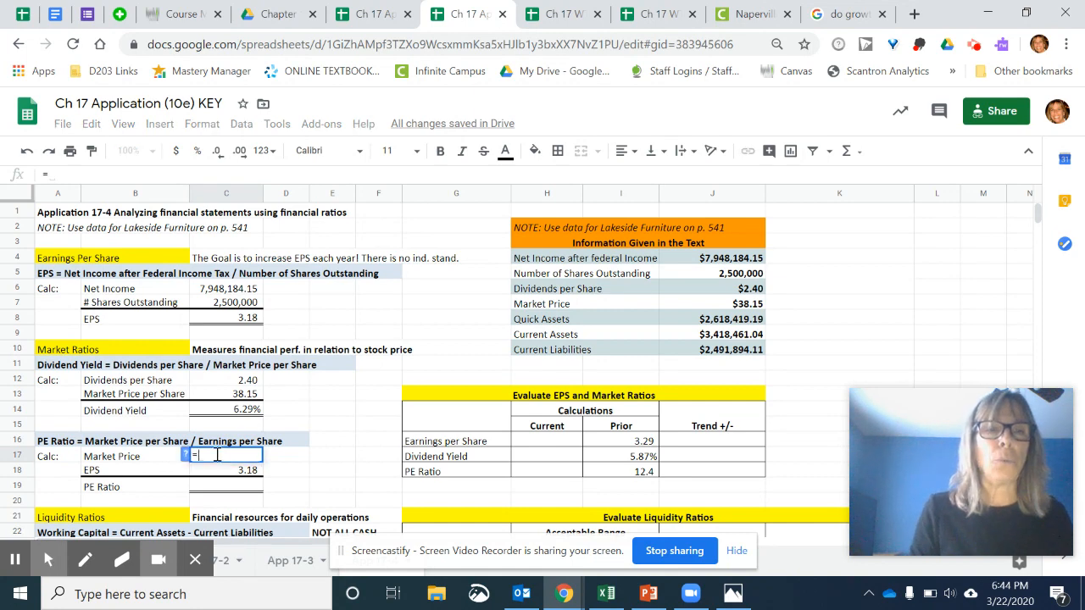
left_click(749, 307)
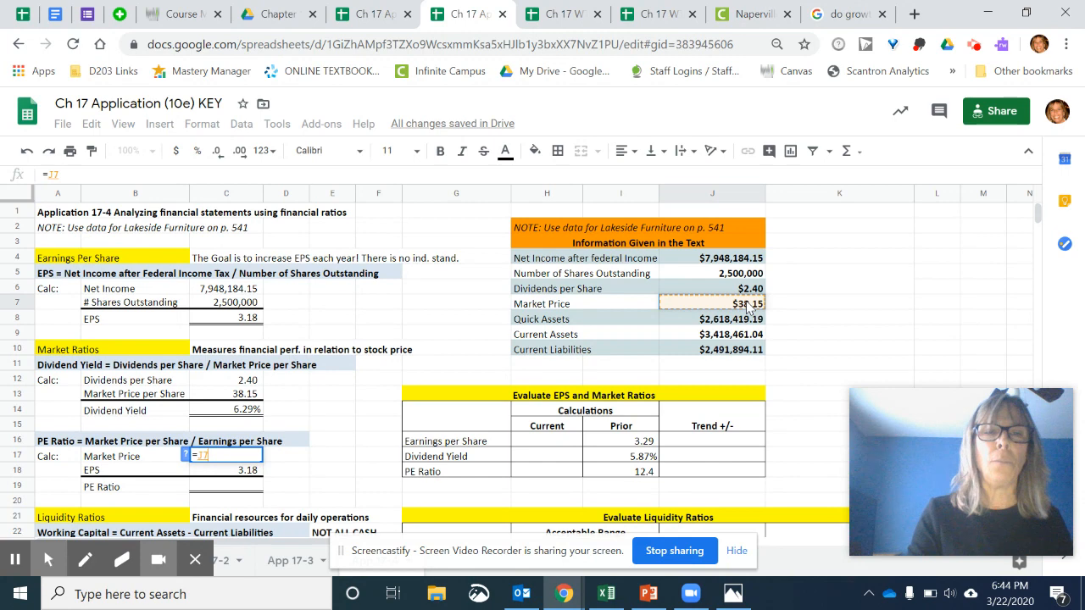
key("Return")
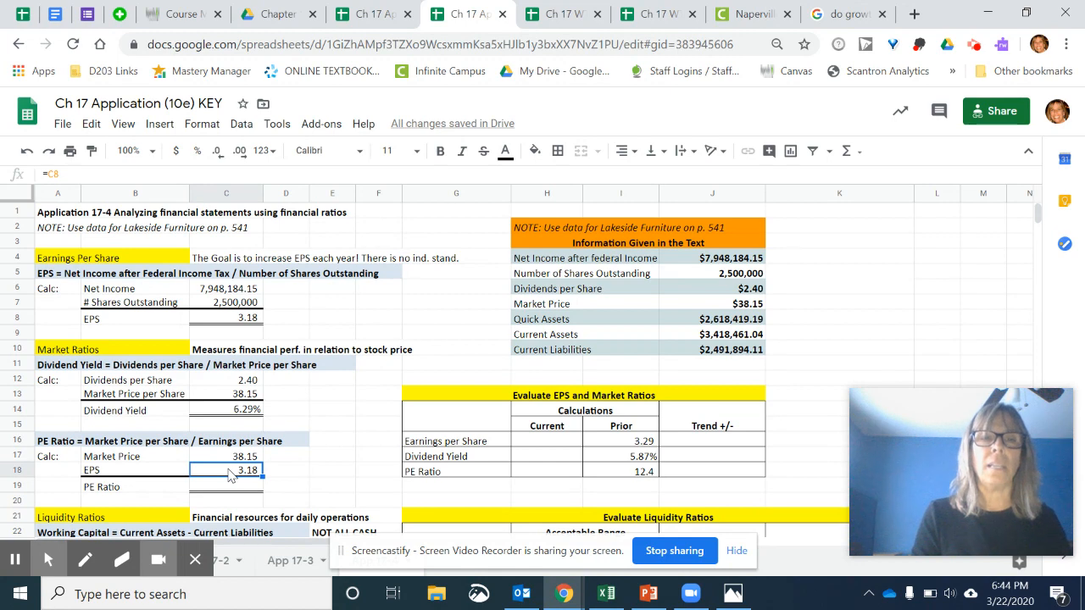
type("=")
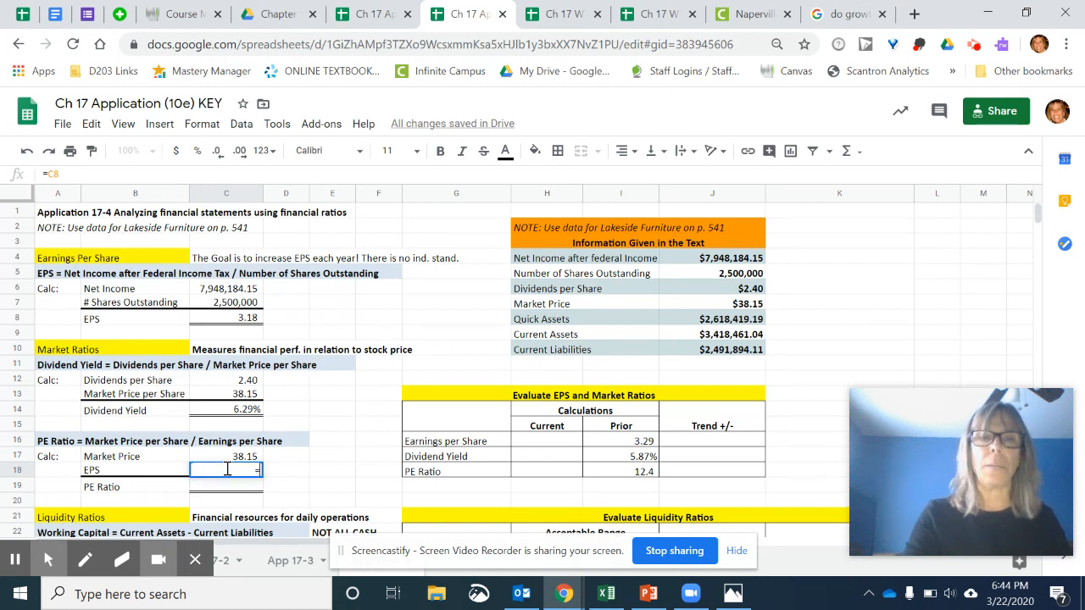
left_click(234, 323)
key("Return")
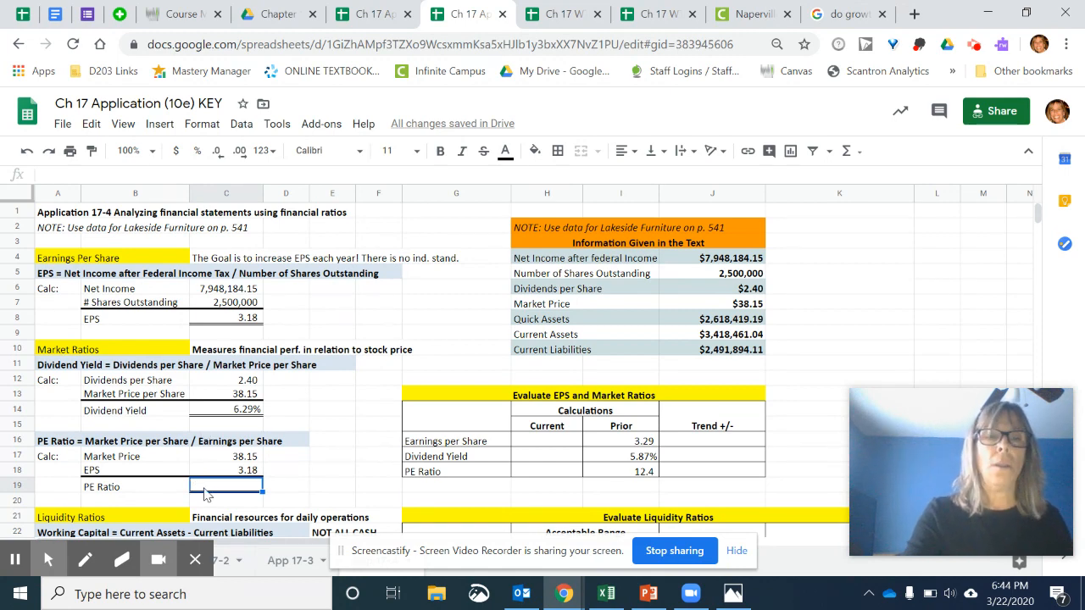
- Calculate the PE Ratio in C19 by dividing the market price in C17 by the EPS in C18
type("=")
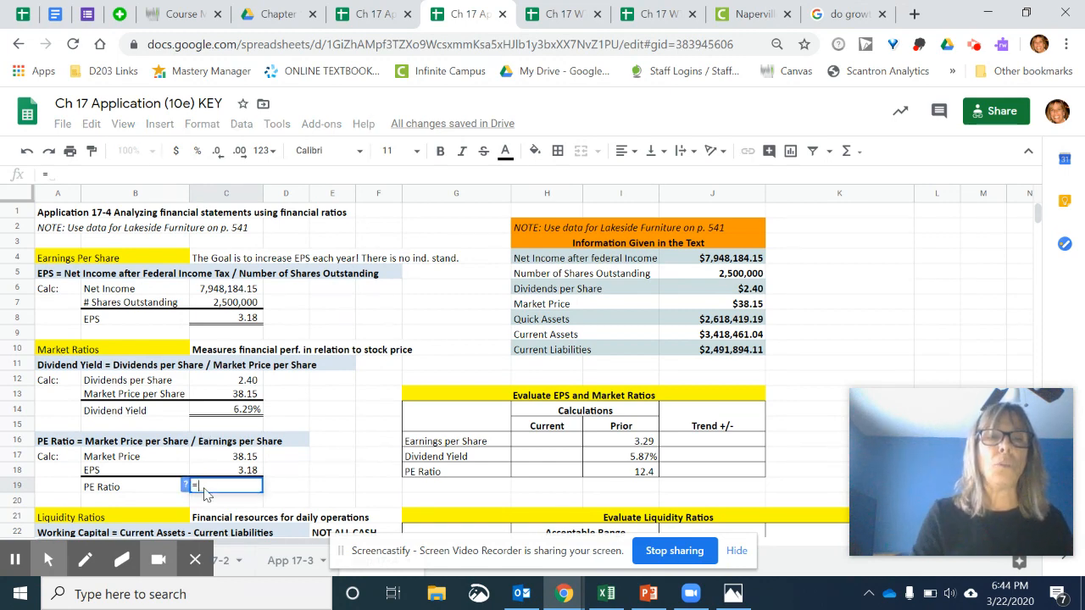
left_click(225, 459)
type("/")
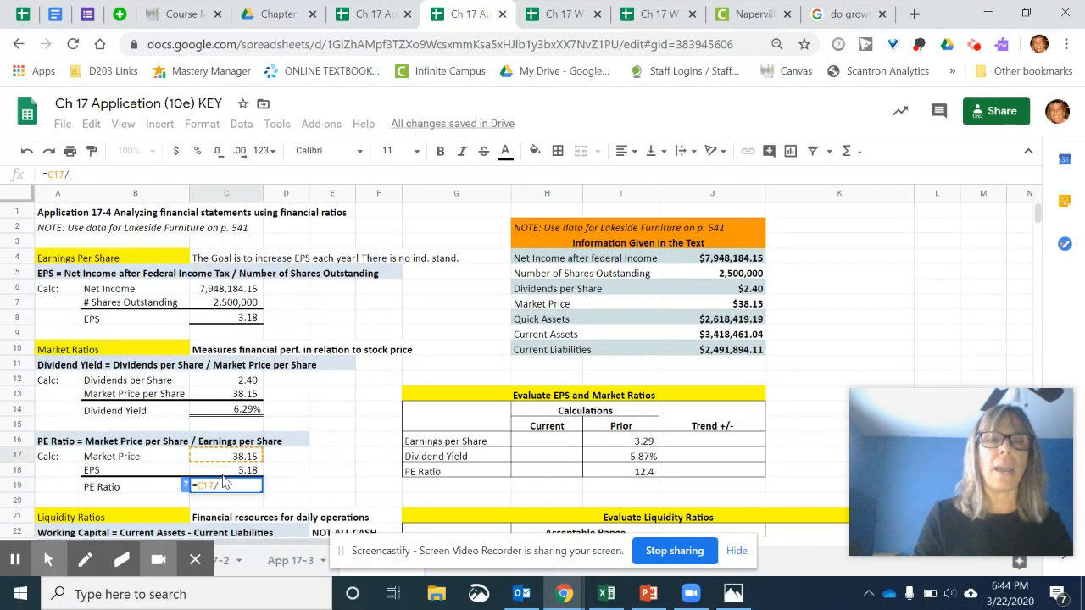
left_click(224, 471)
key("Return")
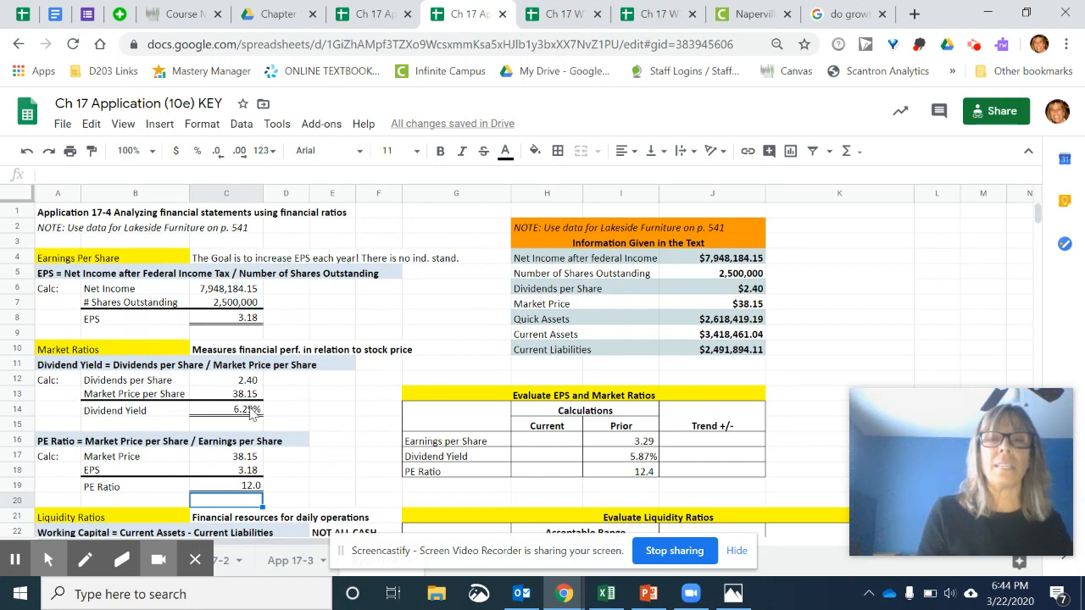
left_click(325, 490)
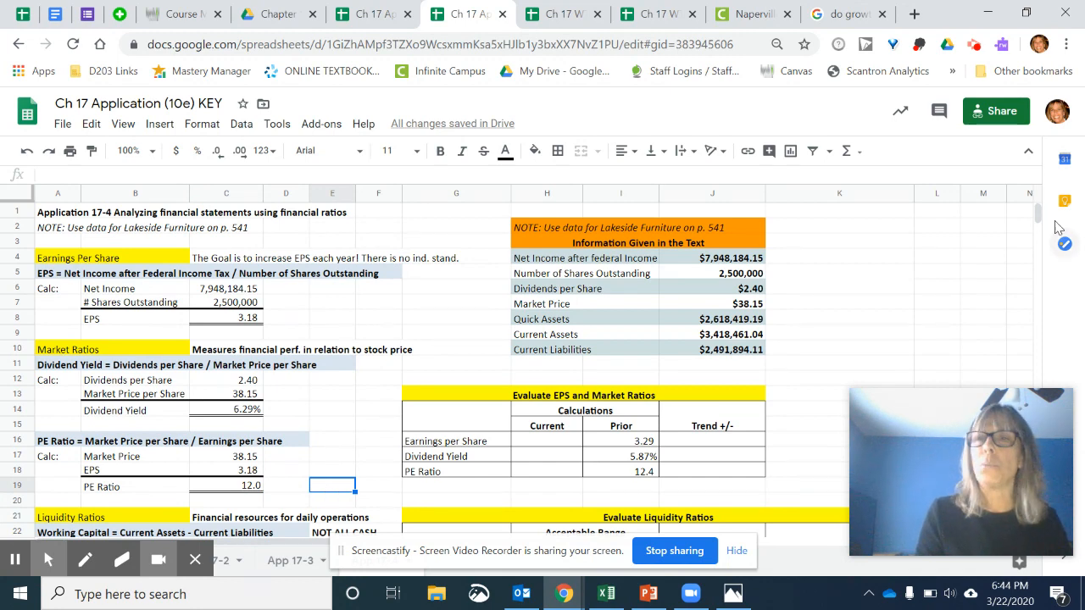
- Fill the Working Capital inputs by referencing J9 in C23 for current assets and J10 in C24 for current liabilities
left_click_drag(1038, 212, 1039, 218)
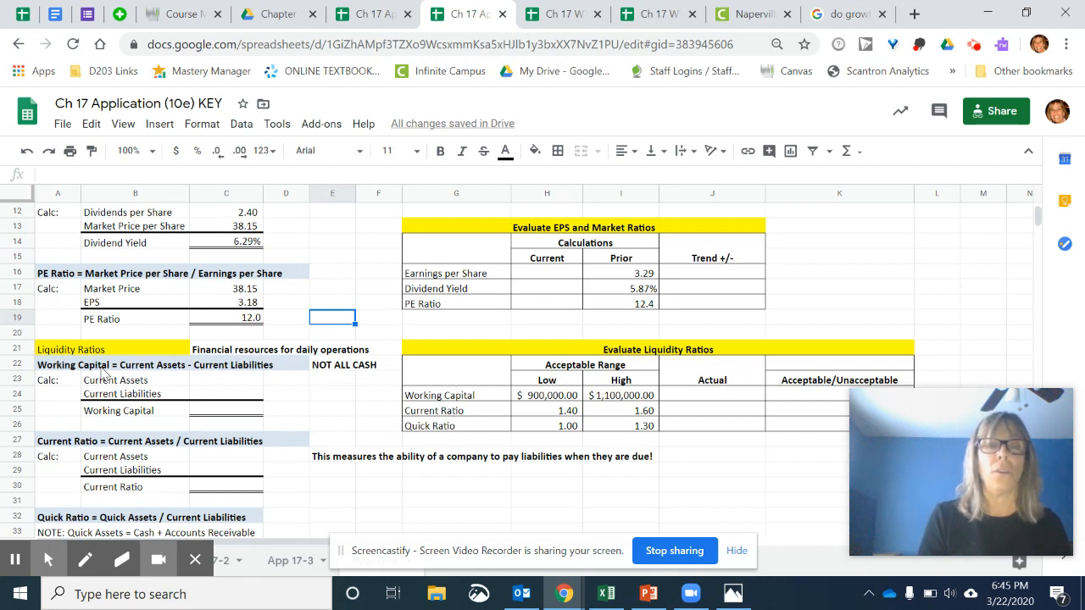
left_click(205, 379)
type("=")
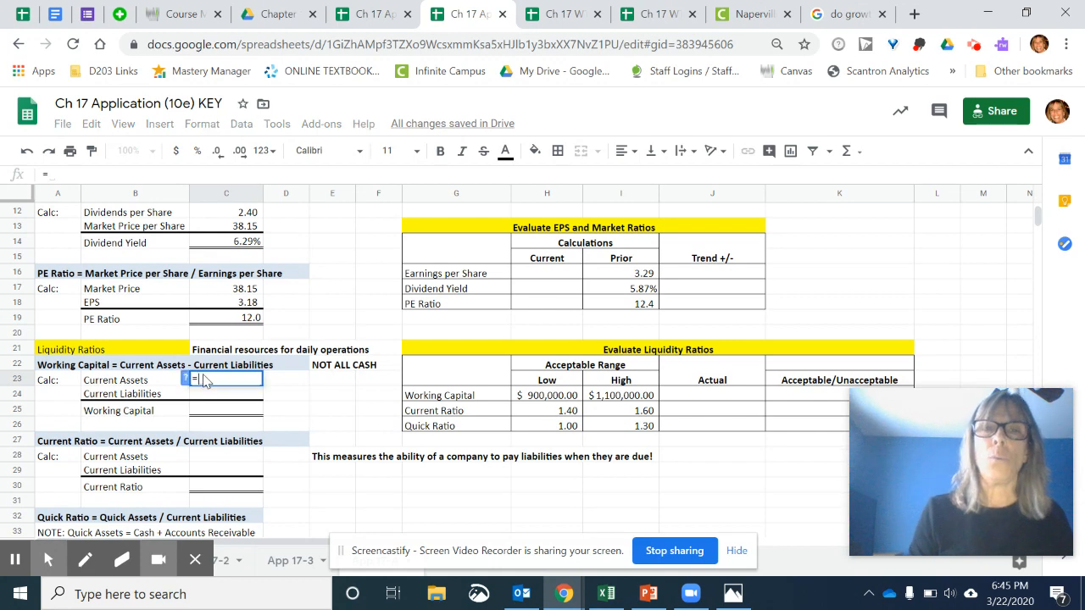
left_click_drag(1037, 221, 1041, 216)
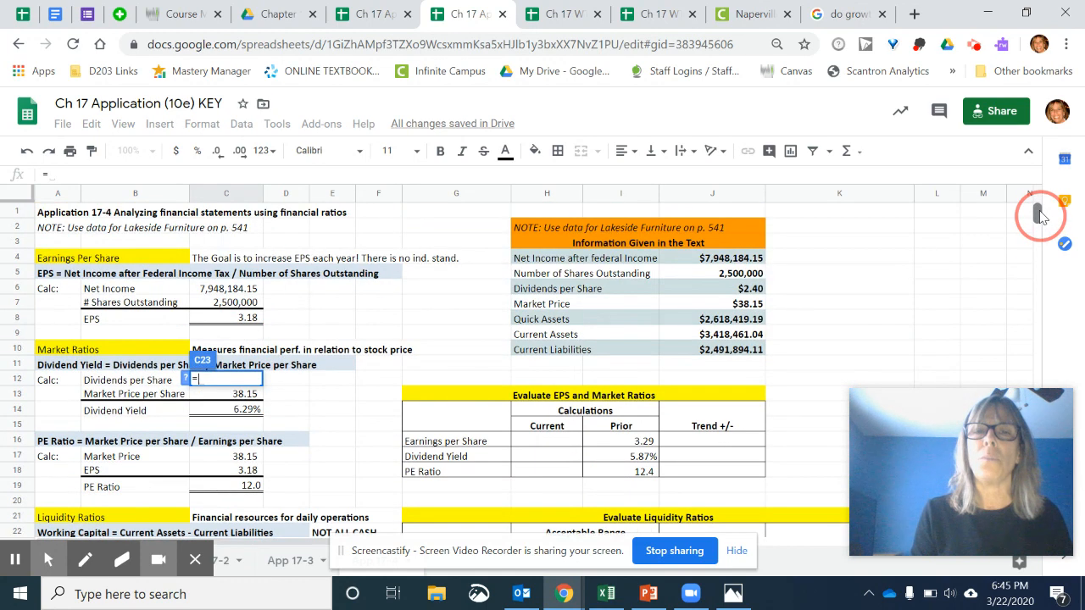
left_click(720, 335)
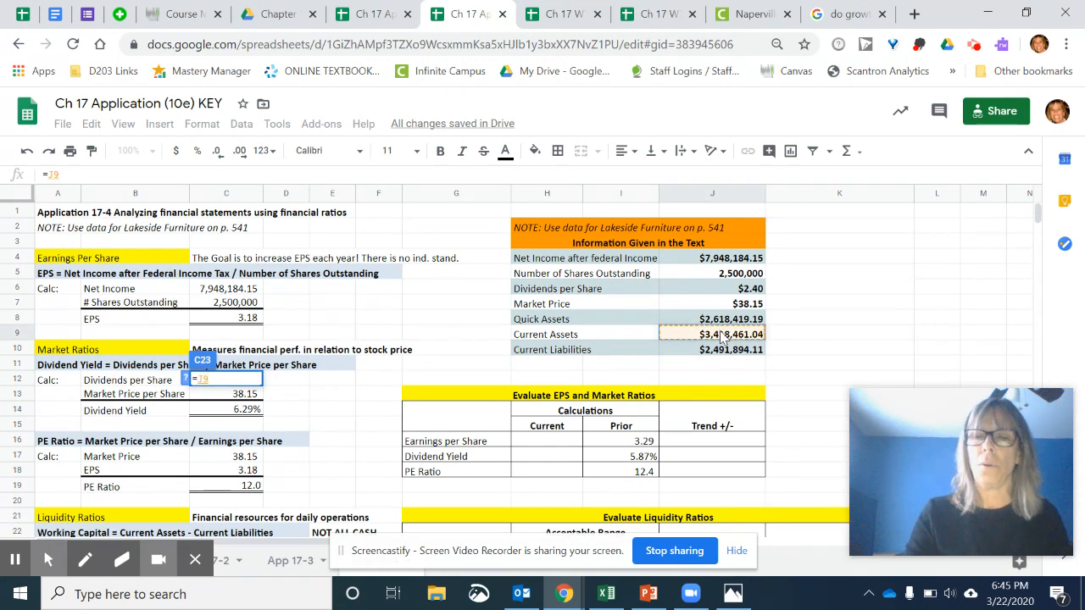
key("Return")
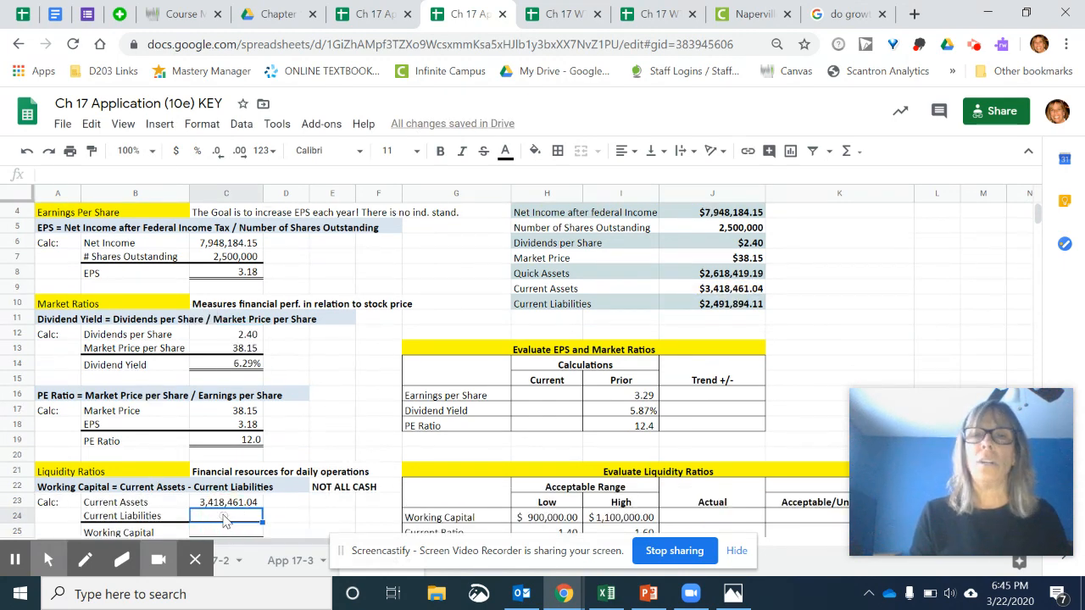
type("=")
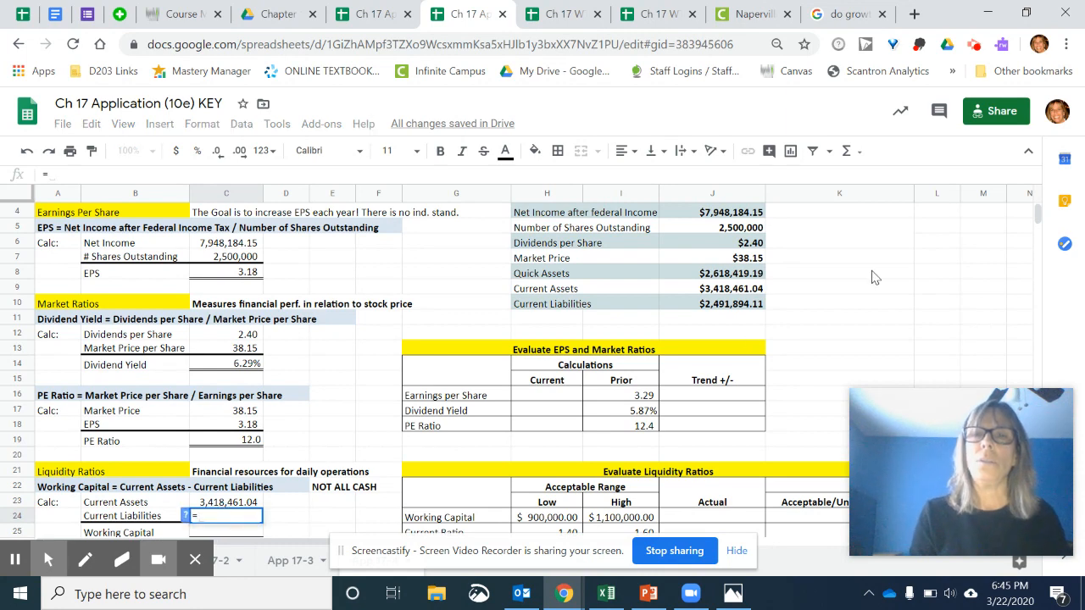
left_click(727, 307)
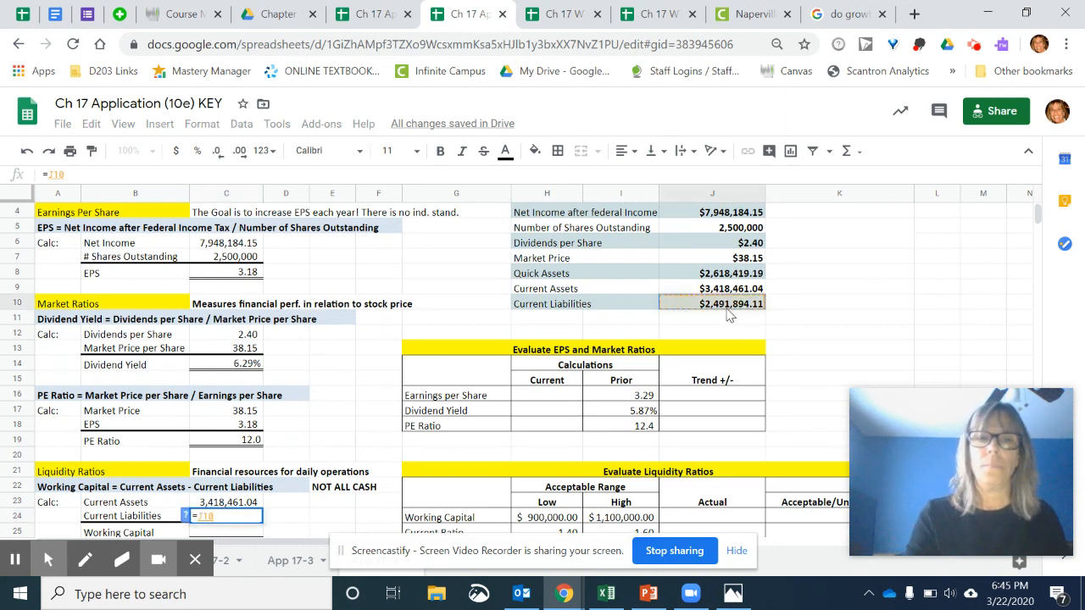
key("Return")
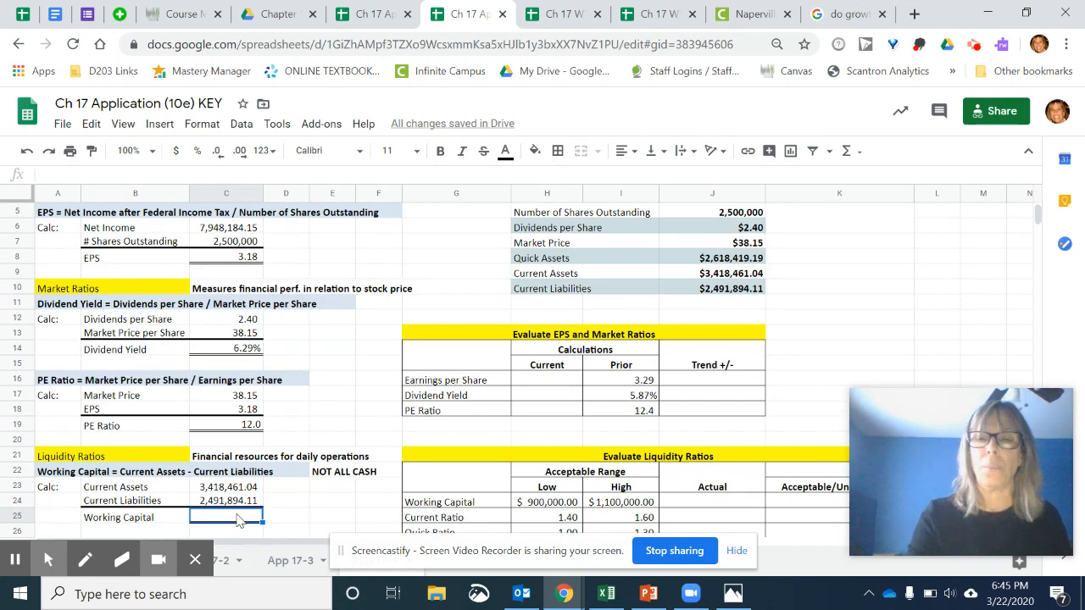
- Calculate Working Capital in C25 by subtracting the current liabilities in C24 from the current assets in C23
type("=")
left_click(228, 487)
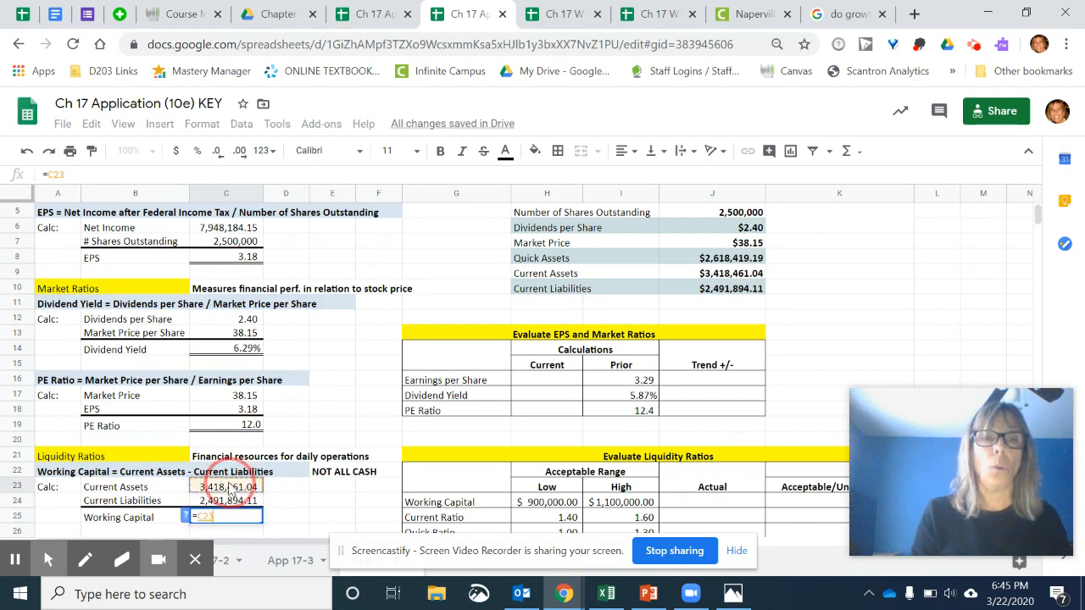
type("-")
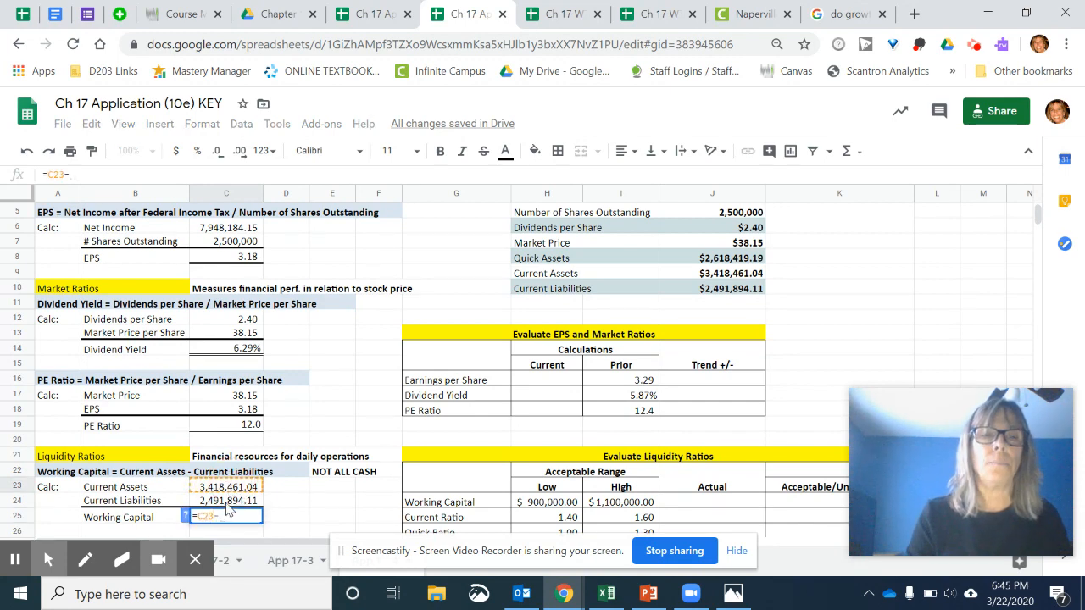
left_click(227, 502)
key("Return")
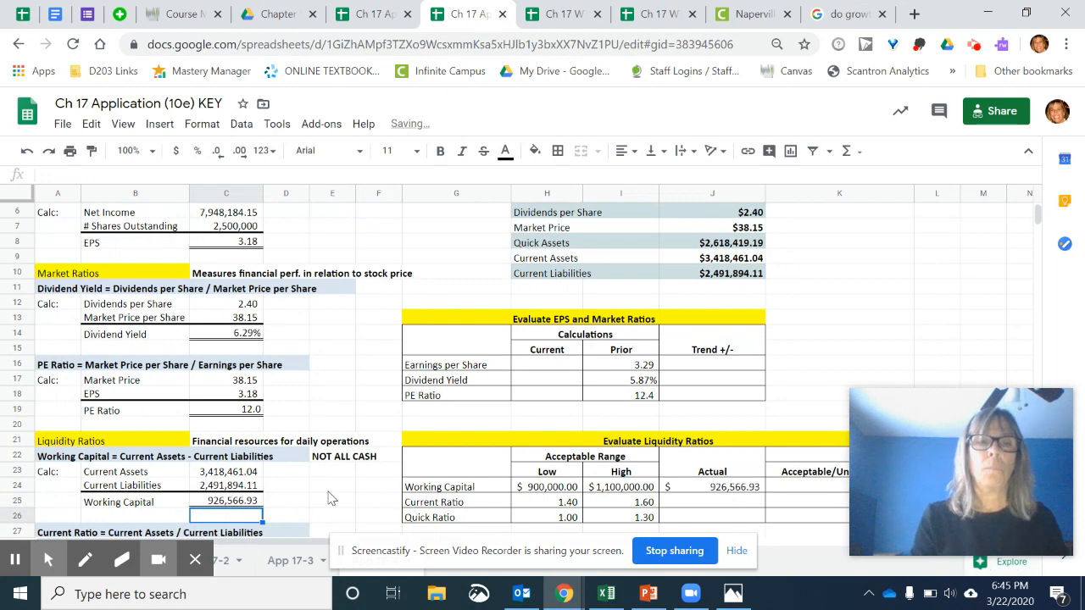
- Enter the Current Ratio inputs by referencing C23 in C28 for current assets and C24 in C29 for current liabilities
left_click(331, 496)
key("Down")
key("Down")
key("Down")
key("Down")
key("Down")
key("Down")
key("Down")
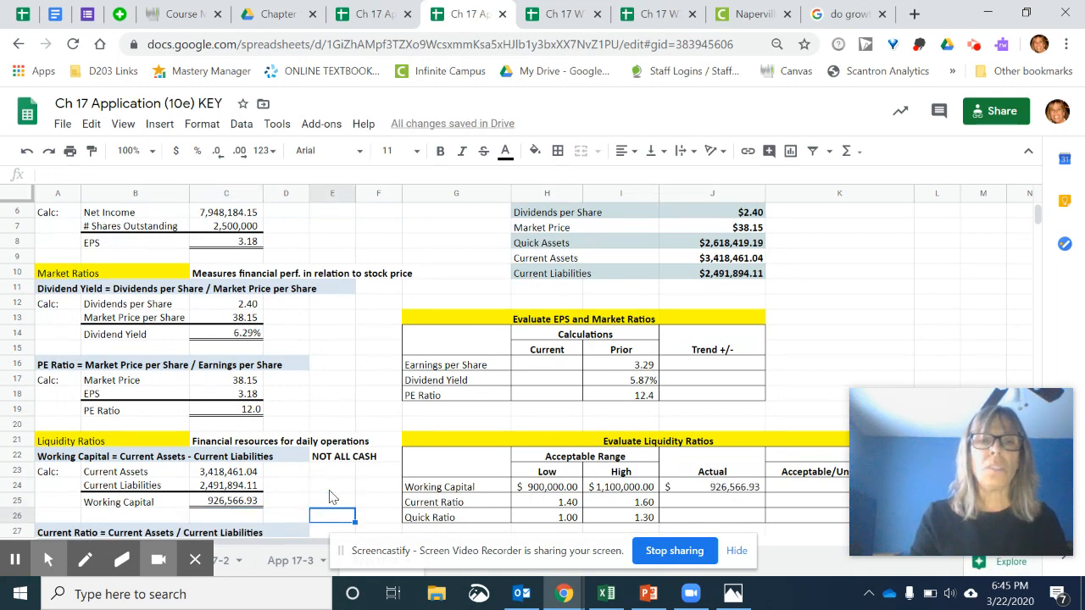
key("Down")
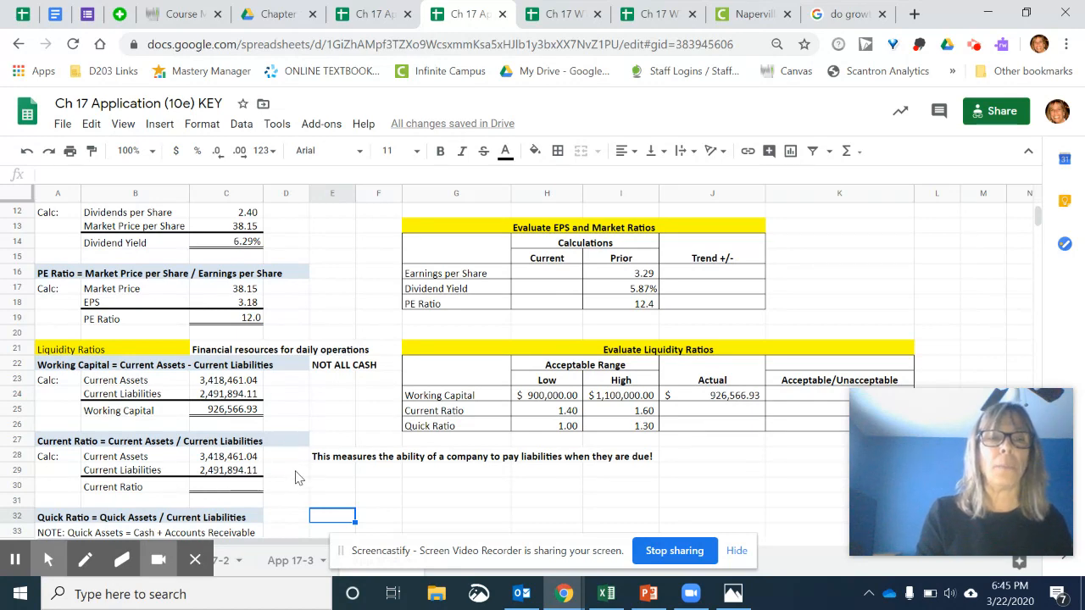
left_click(241, 462)
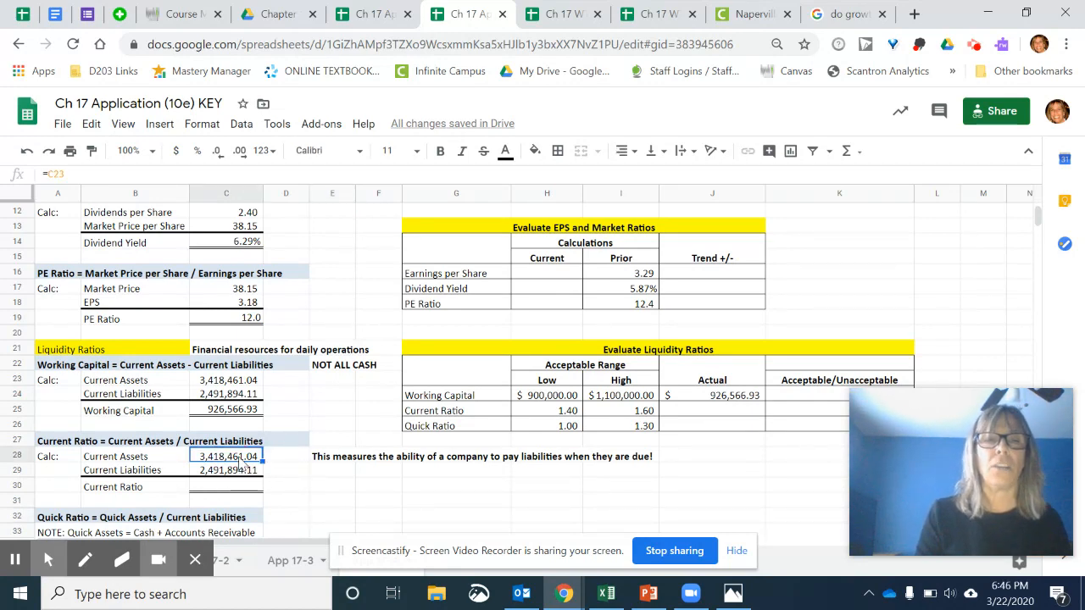
type("=")
left_click(246, 381)
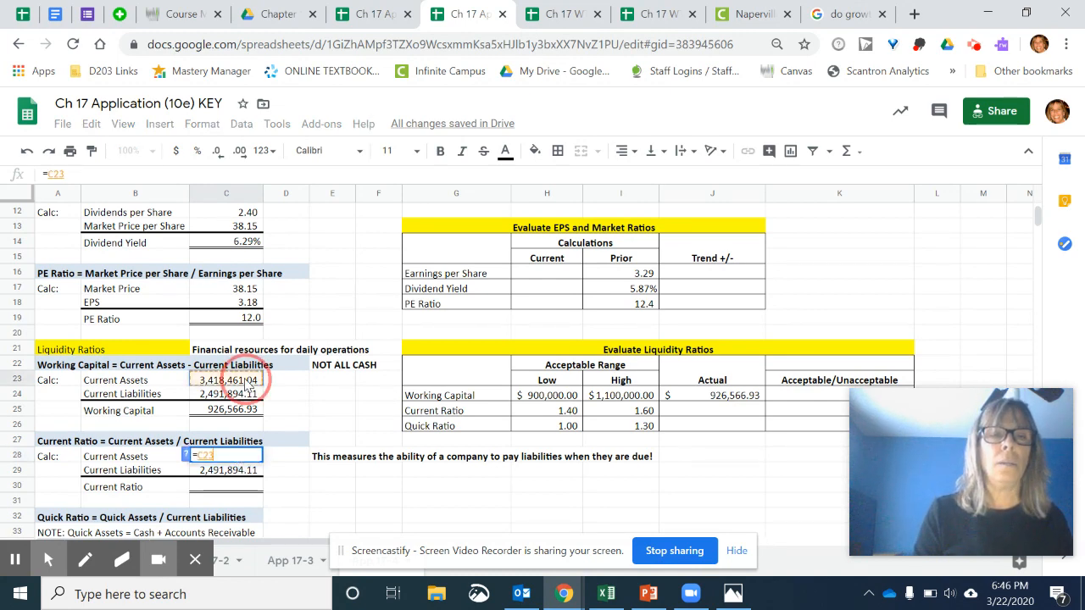
key("Return")
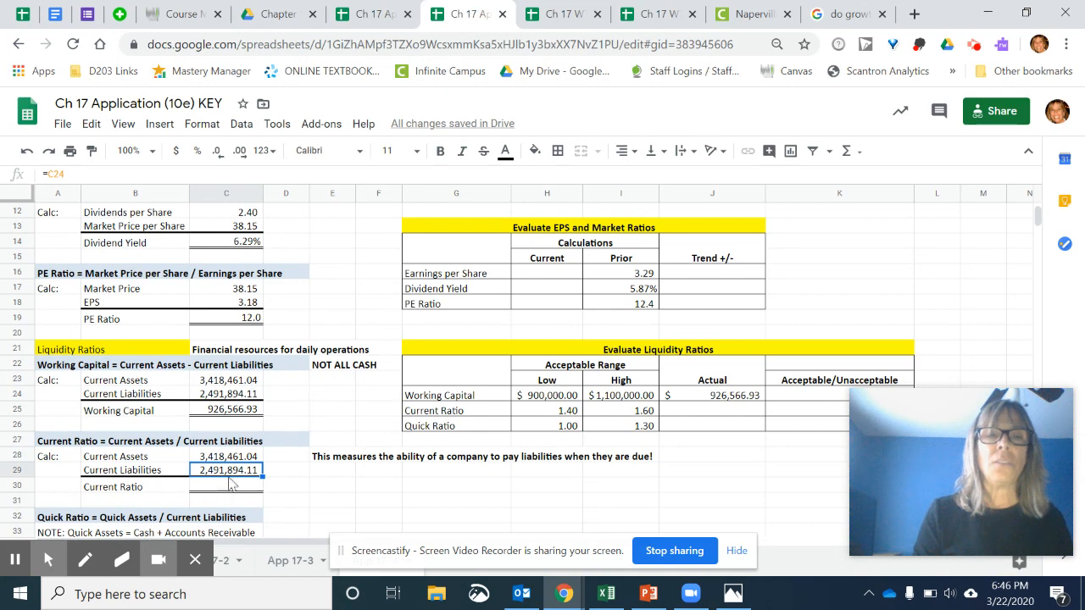
type("=")
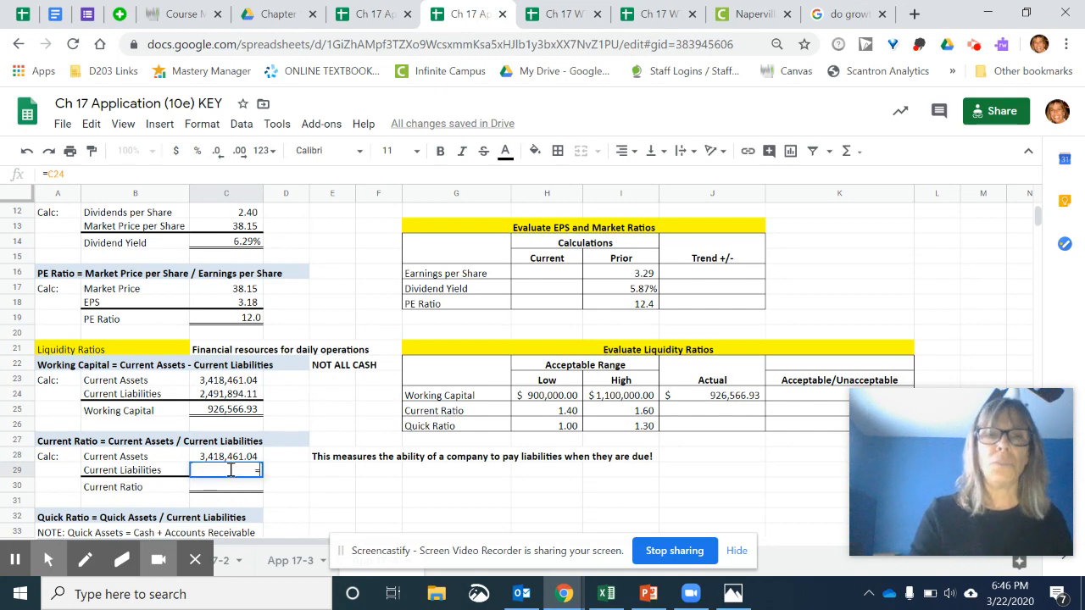
left_click(227, 395)
key("Return")
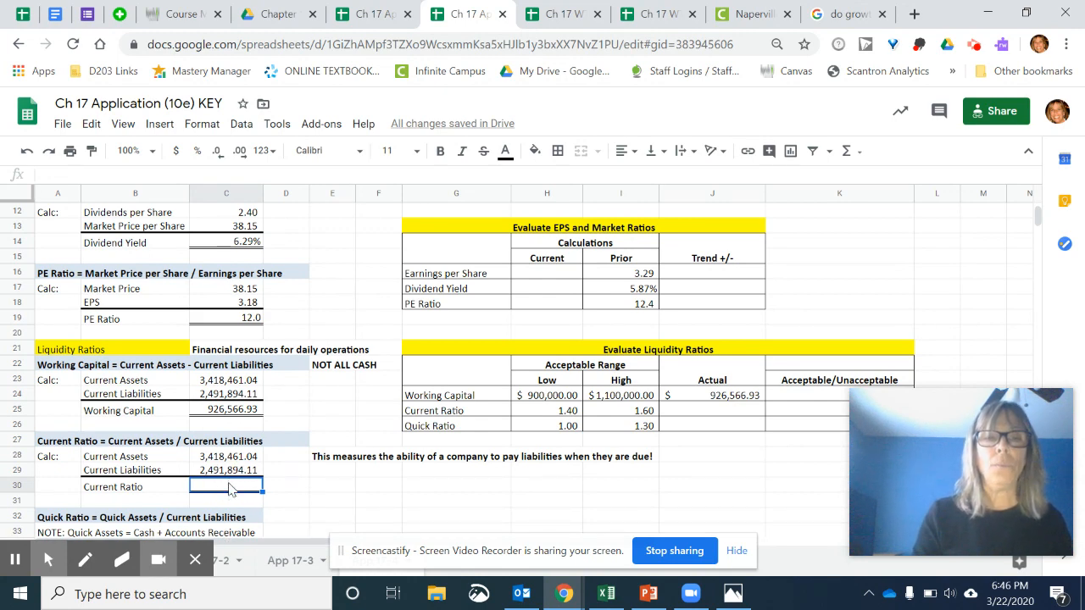
- Calculate the Current Ratio in C30 by dividing the current assets in C28 by the current liabilities in C29
type("=")
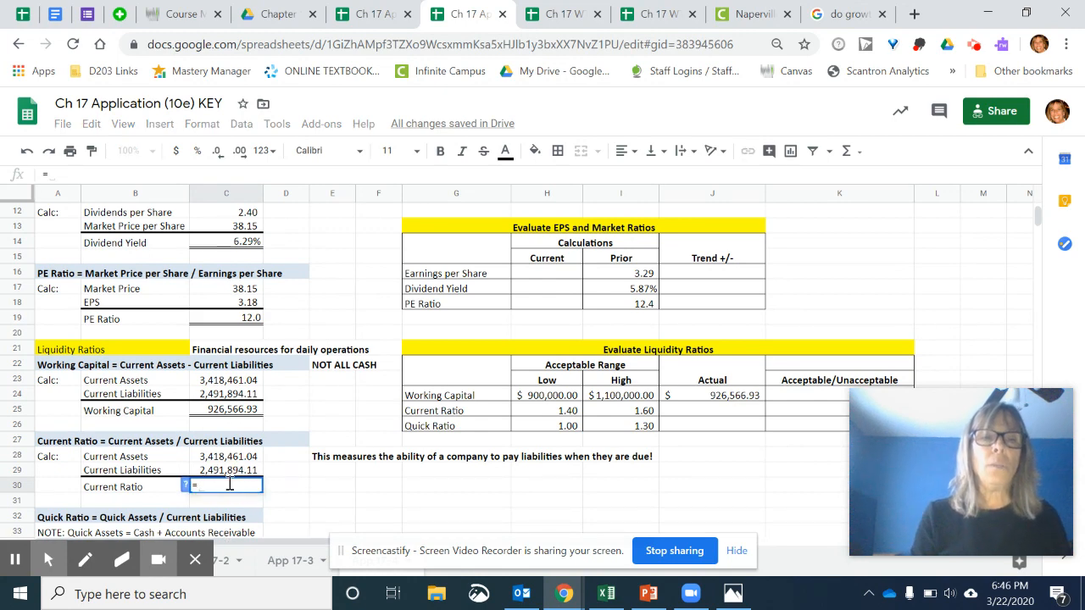
left_click(230, 457)
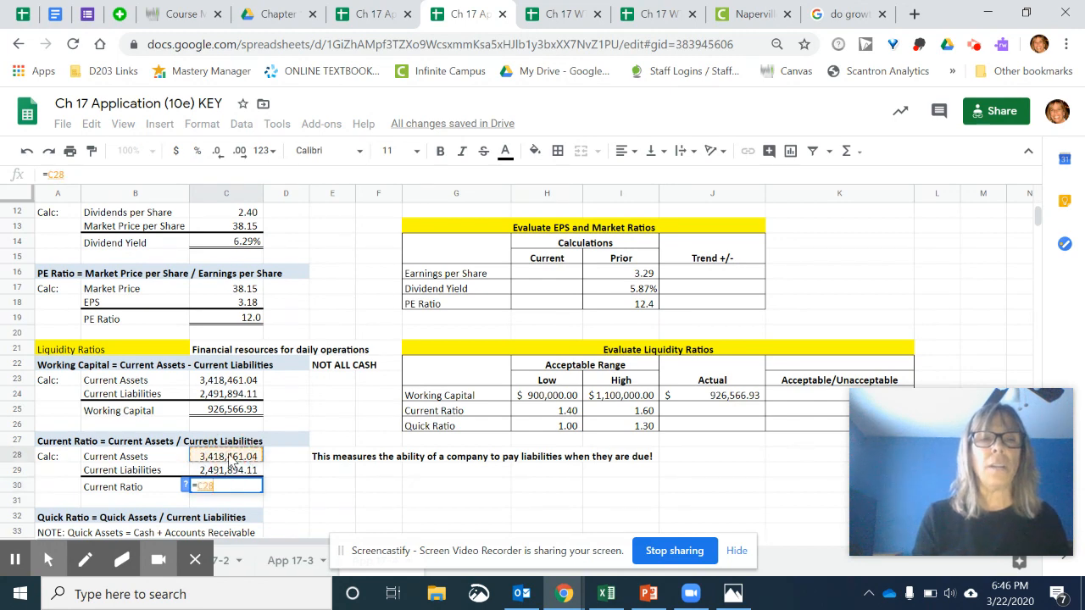
type("/")
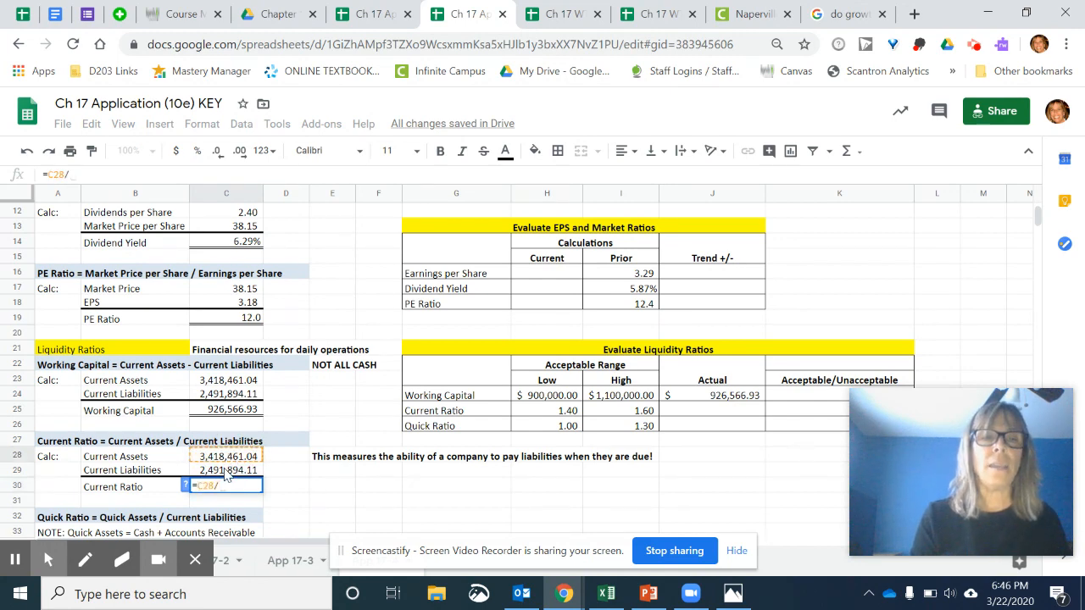
left_click(226, 476)
key("Return")
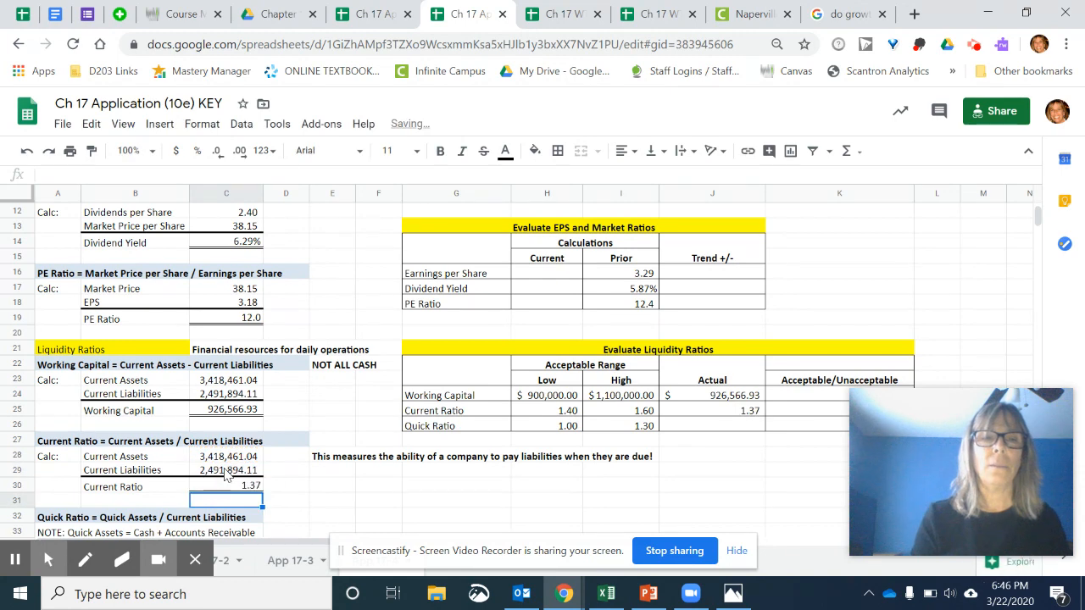
- Fill the Quick Assets input in C34 by referencing the given Quick Assets amount in J8
left_click(335, 488)
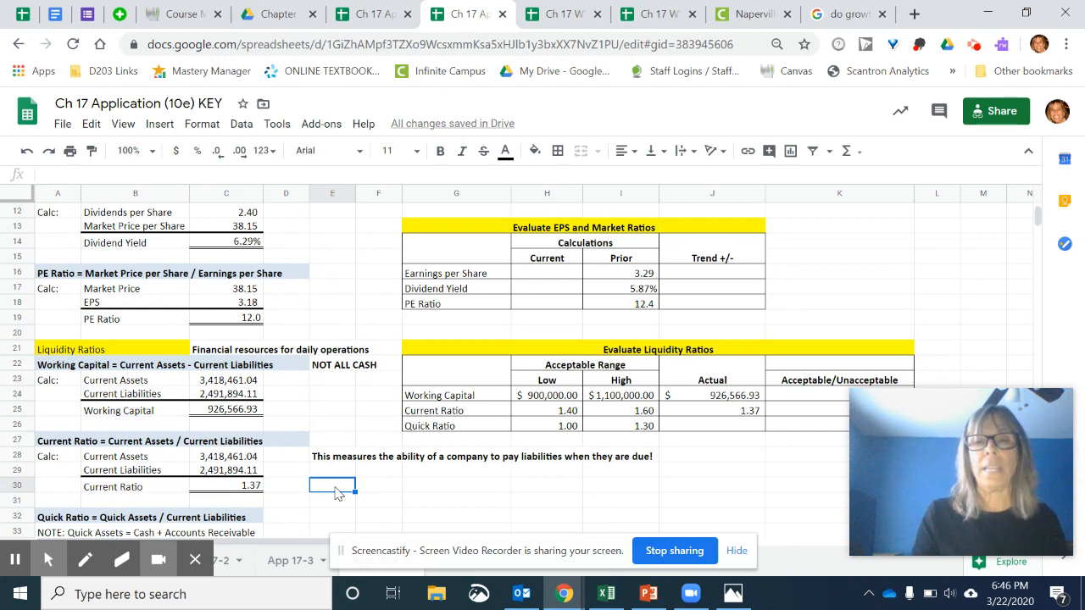
key("Down")
key("Down")
key("Down")
key("Down")
key("Down")
key("Down")
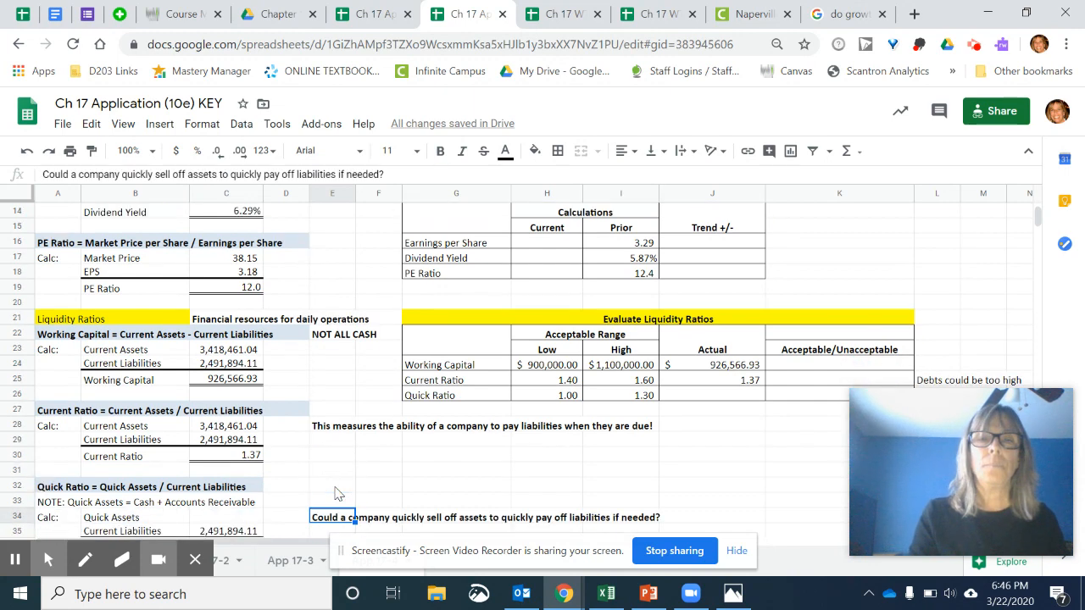
key("Down")
key("Down")
key("Down")
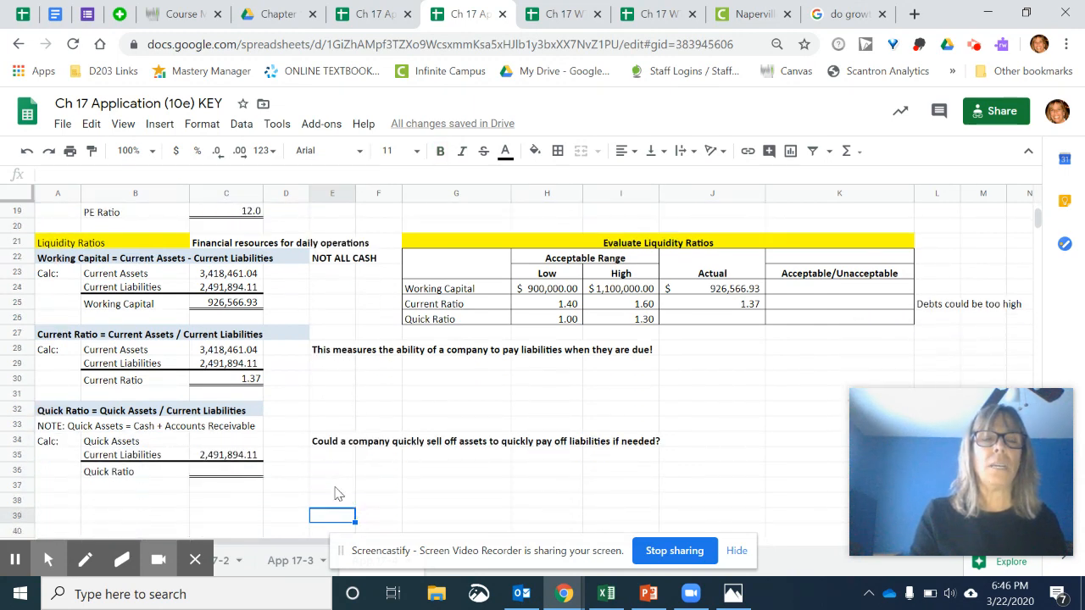
left_click(237, 444)
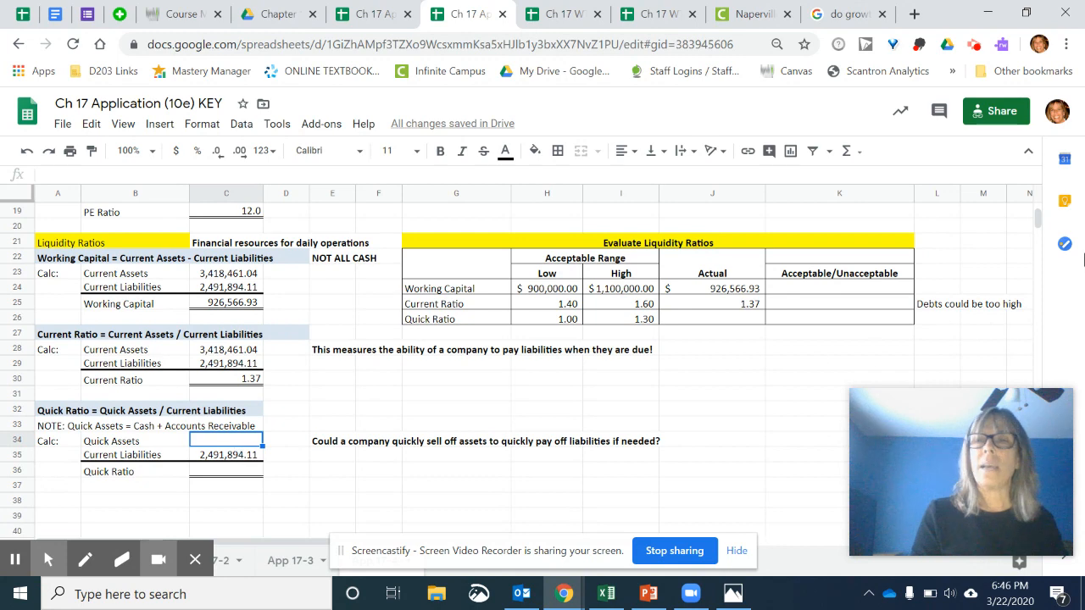
left_click(1036, 219)
left_click_drag(1036, 218, 1035, 213)
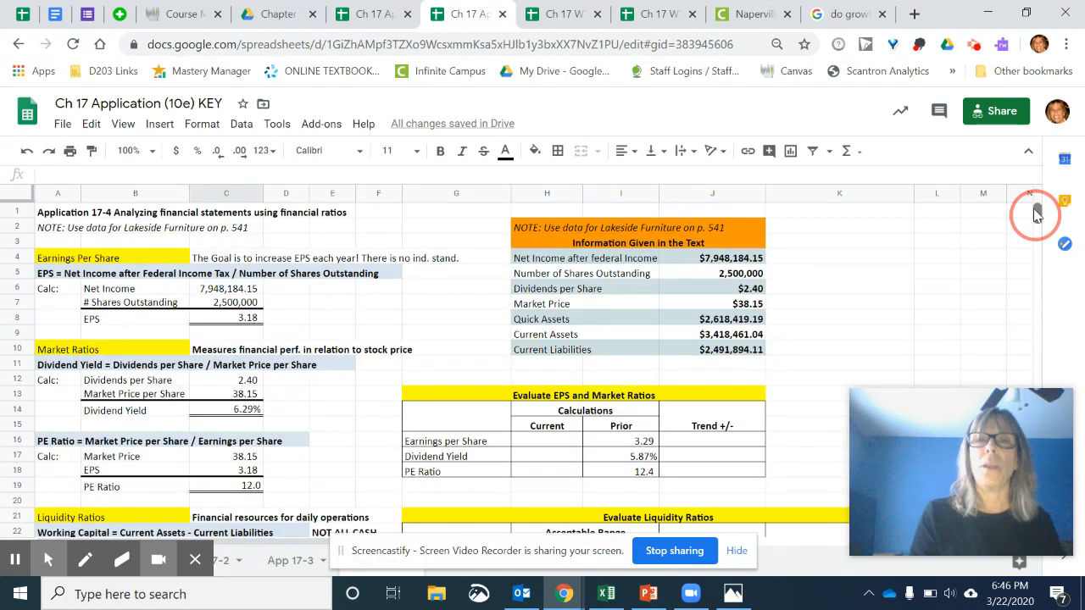
left_click_drag(1037, 212, 1036, 222)
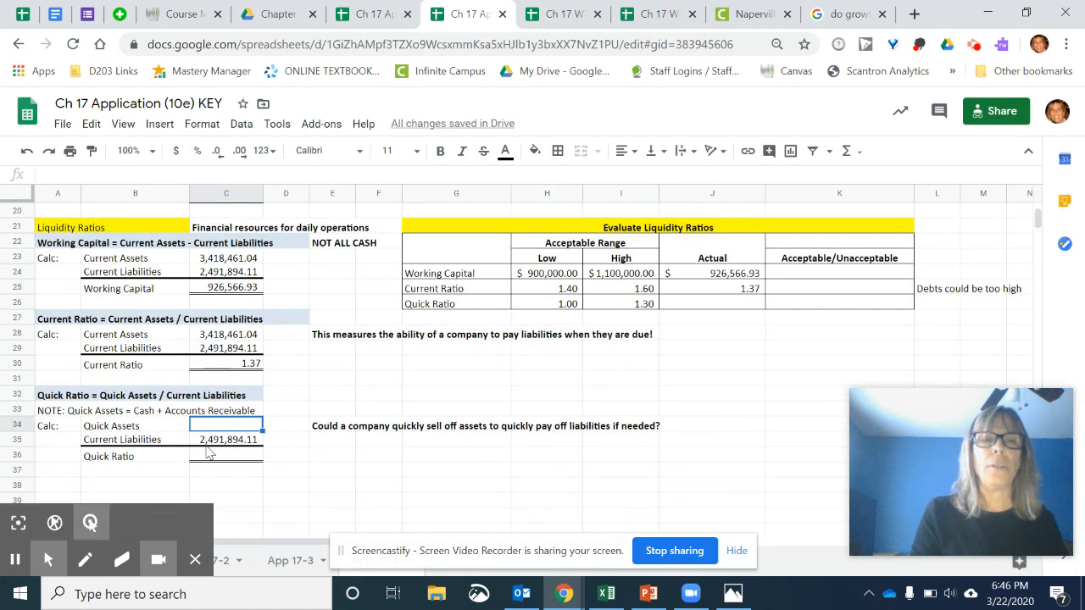
type("=")
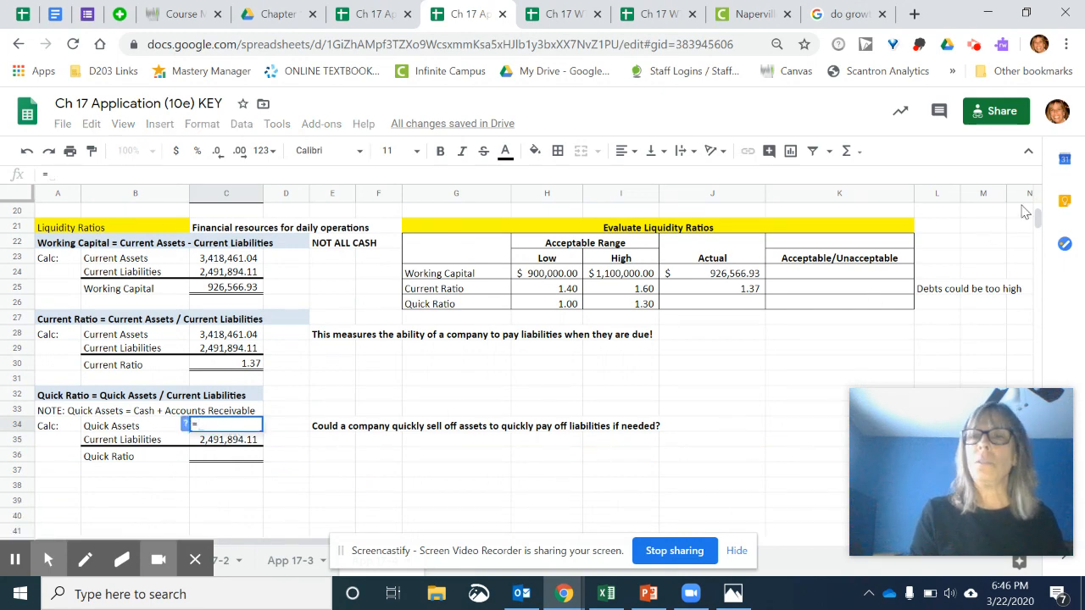
left_click_drag(1040, 218, 1041, 211)
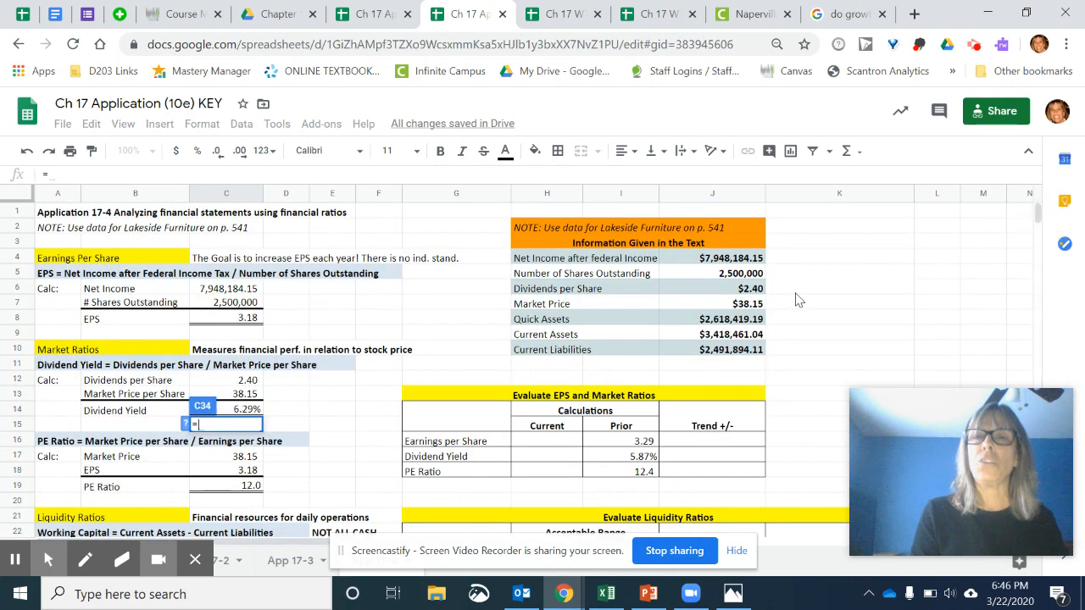
left_click(713, 320)
key("Return")
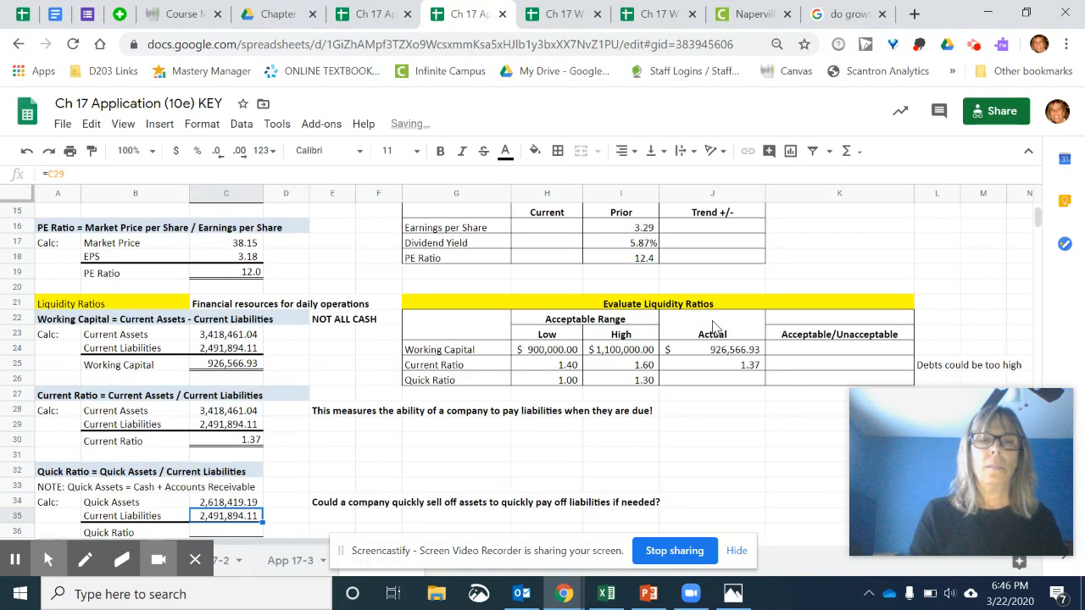
- Check the current liabilities reference in C35 and compare the explanatory notes beside the Current Ratio and Quick Ratio calculations
left_click(248, 518)
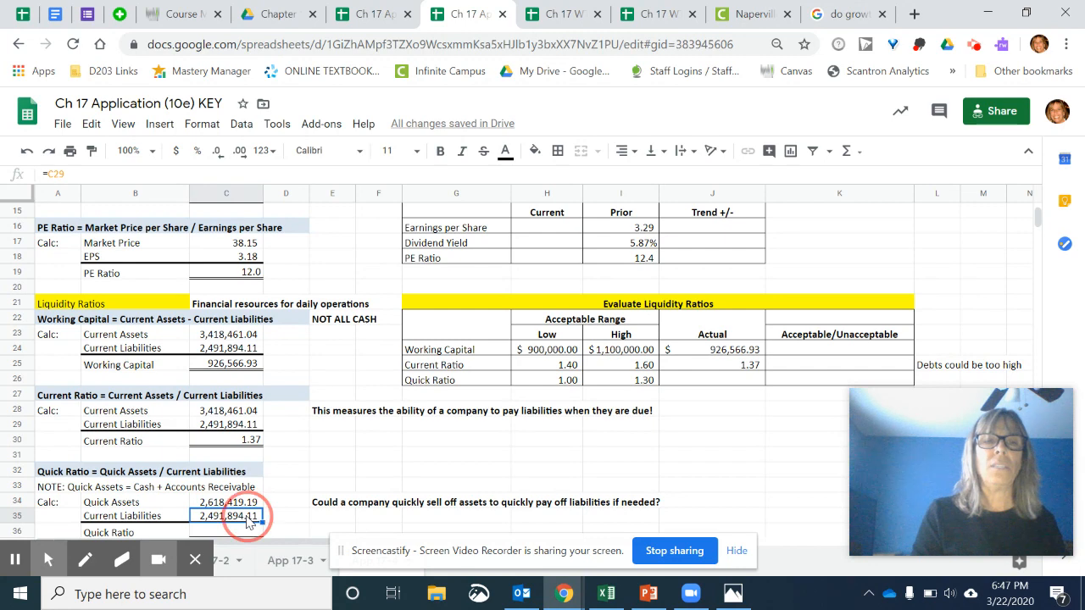
left_click(322, 504)
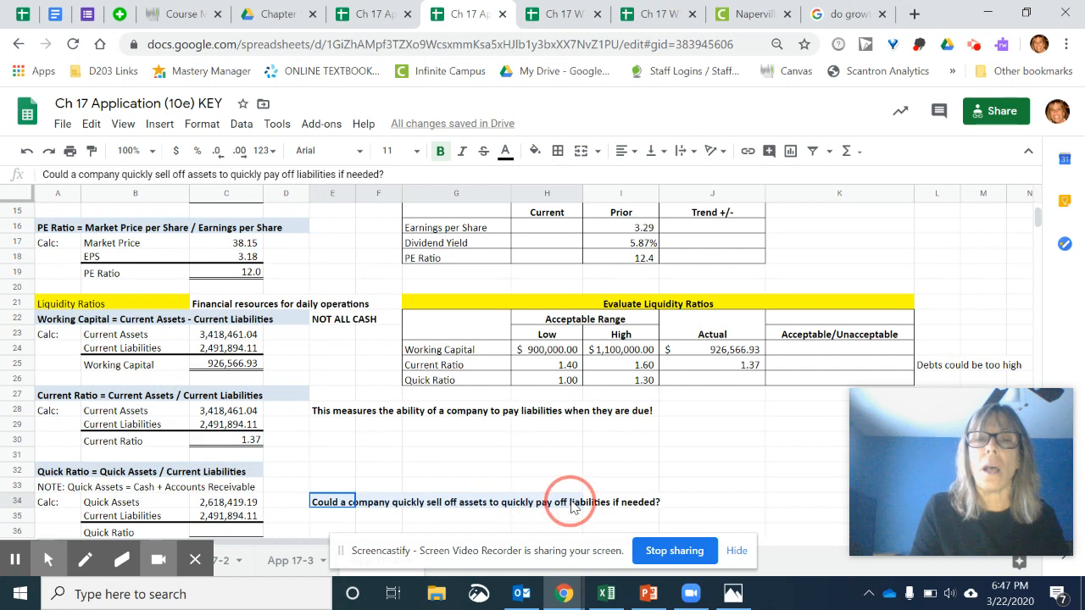
left_click_drag(637, 505, 666, 505)
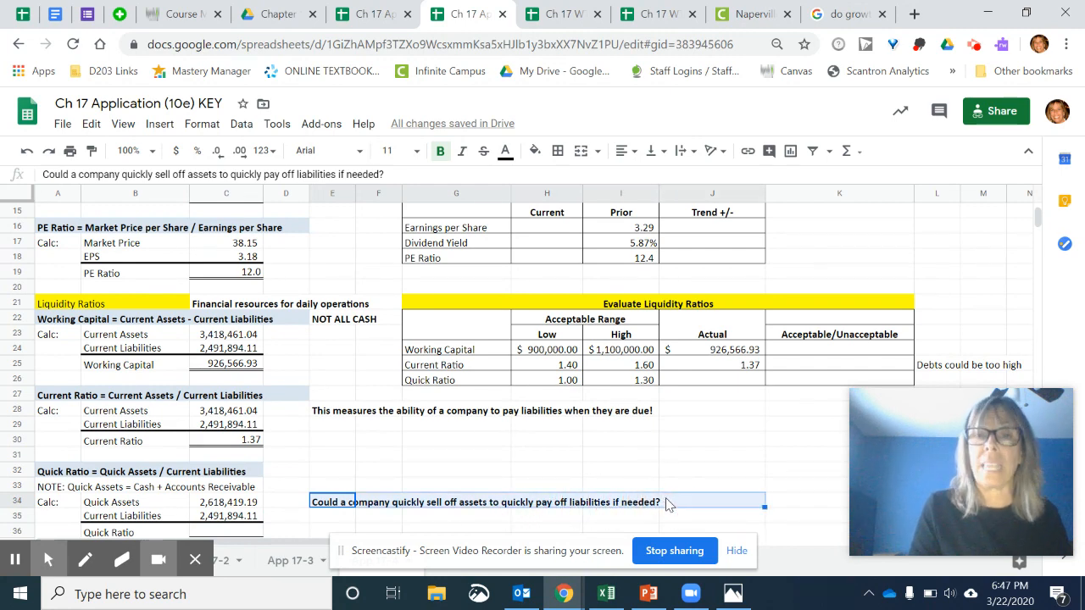
left_click(666, 504)
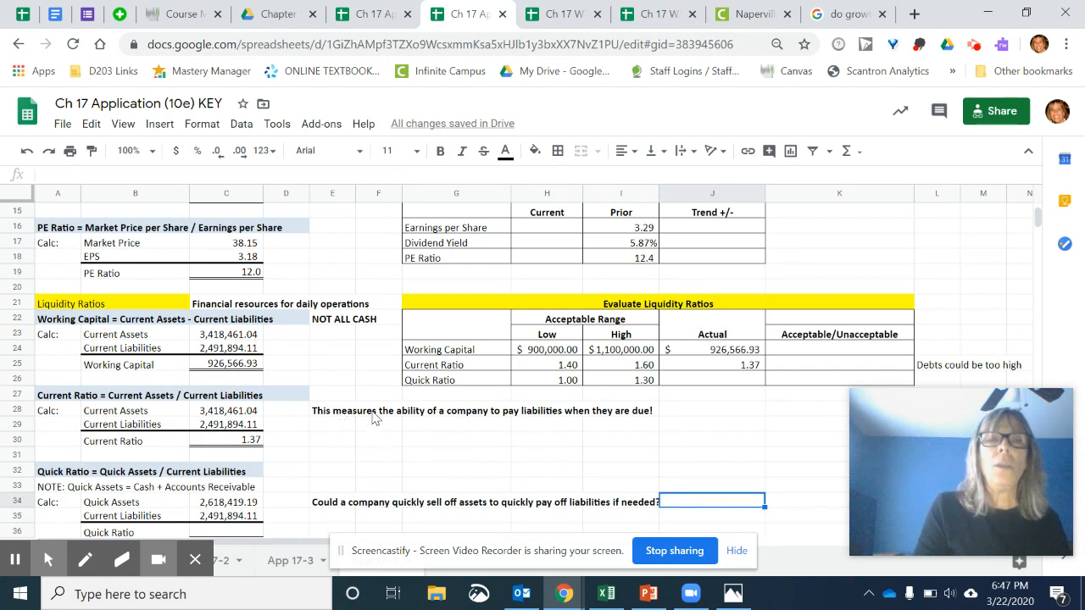
left_click(343, 414)
left_click_drag(500, 427, 649, 415)
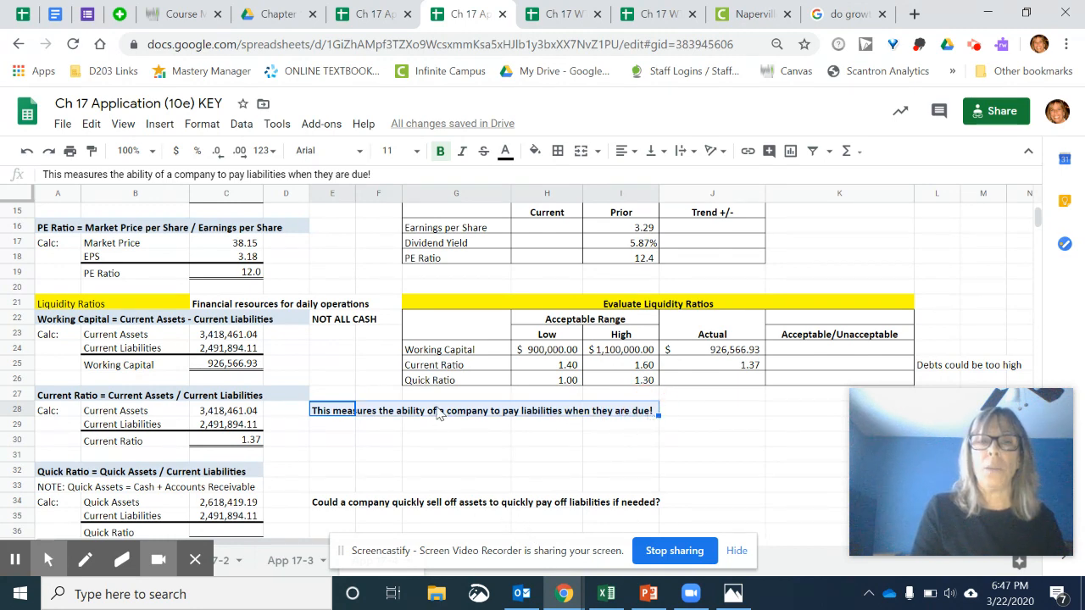
left_click(458, 503)
left_click_drag(458, 509, 654, 498)
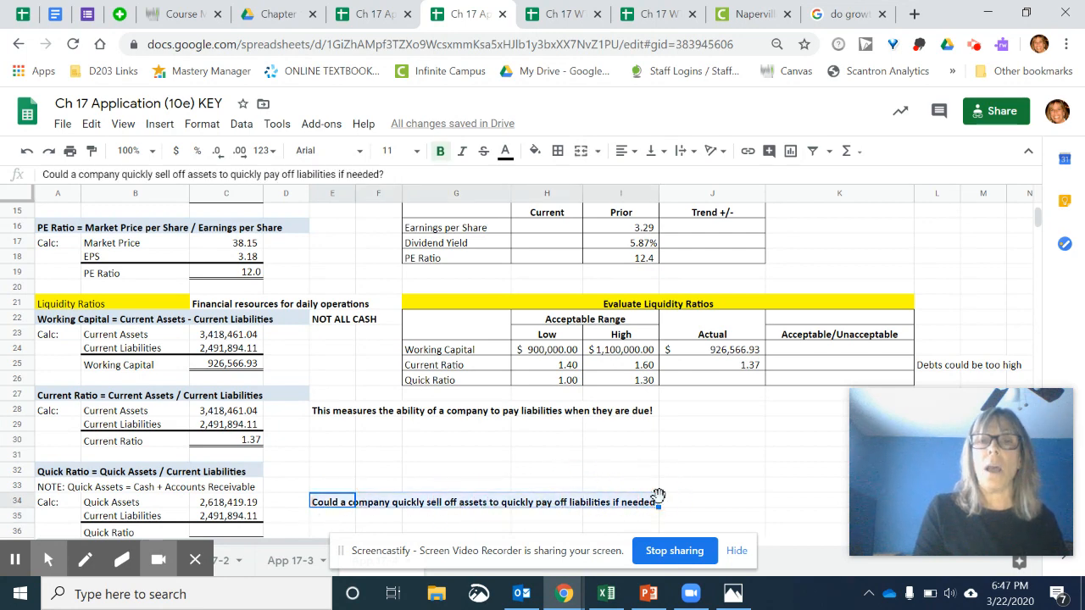
left_click(594, 443)
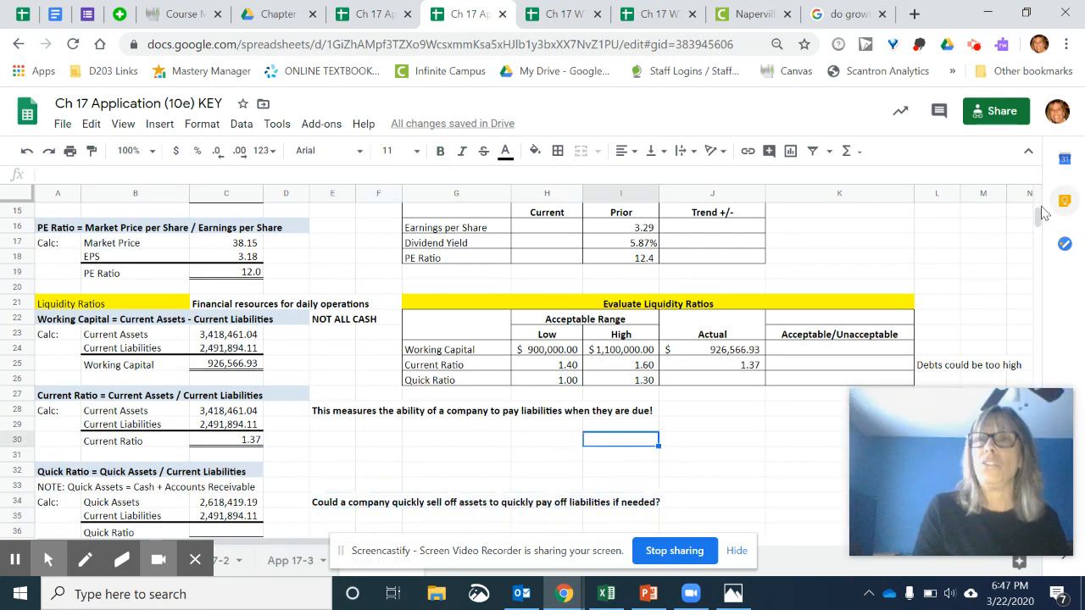
- Calculate the Quick Ratio in C36 by dividing the quick assets in C34 by the current liabilities in C35
left_click_drag(1040, 222, 1040, 227)
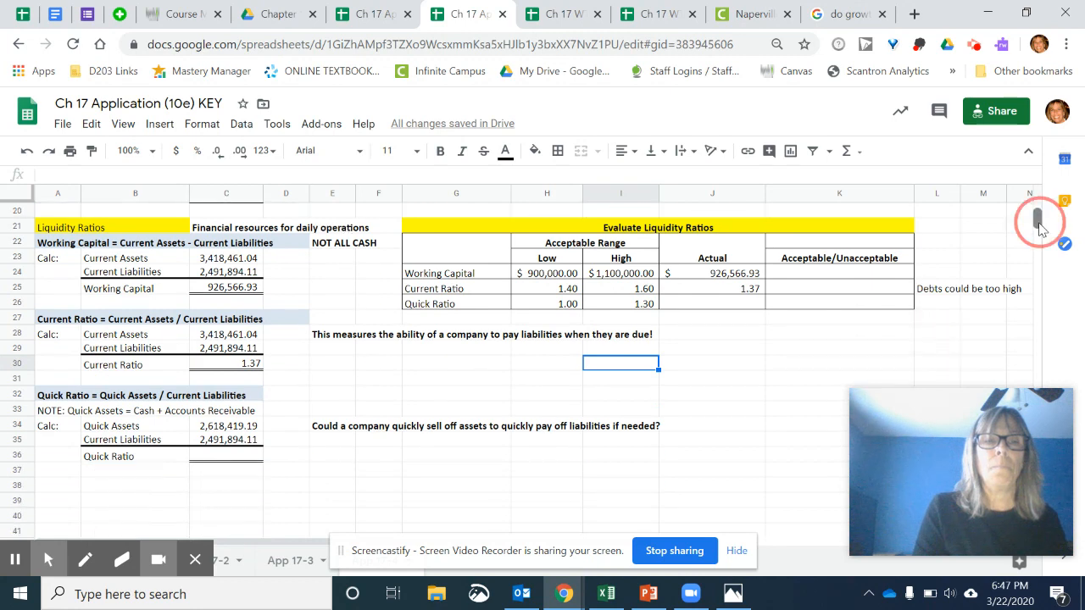
left_click(211, 456)
type("=")
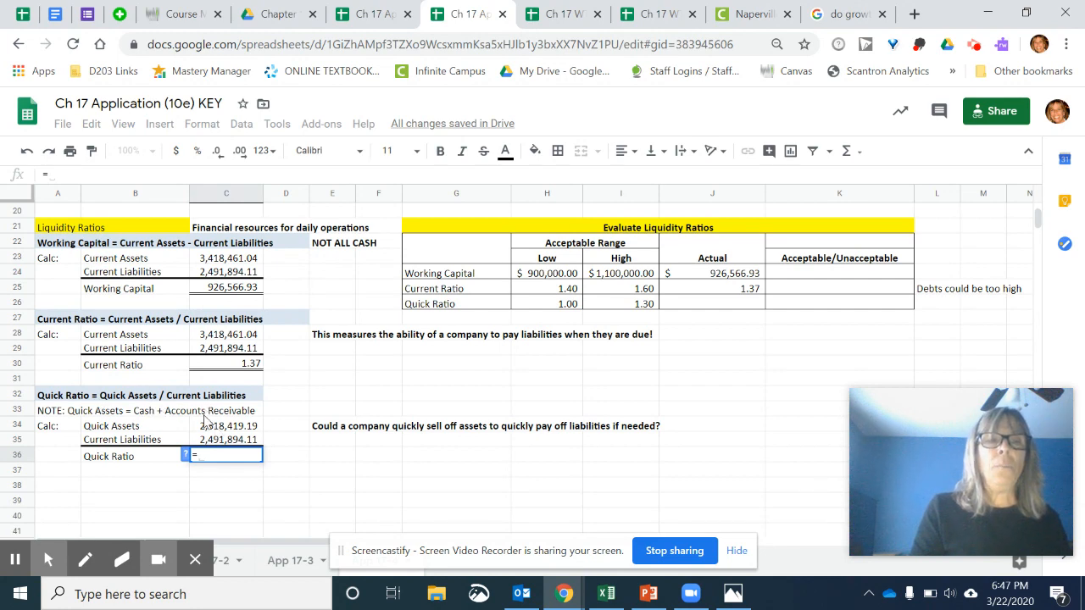
left_click(204, 428)
type("/")
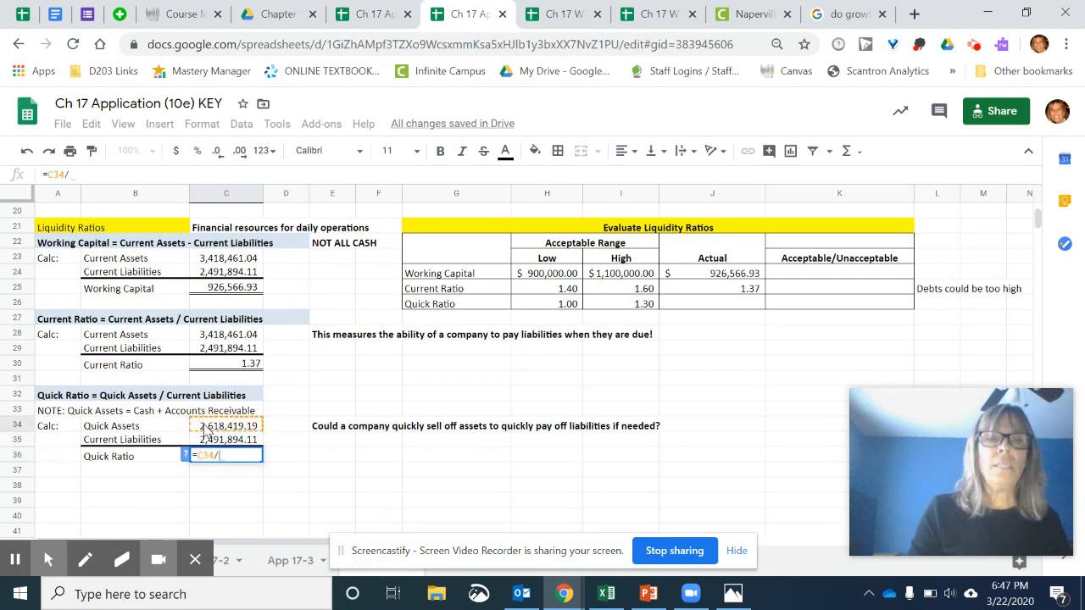
left_click(201, 442)
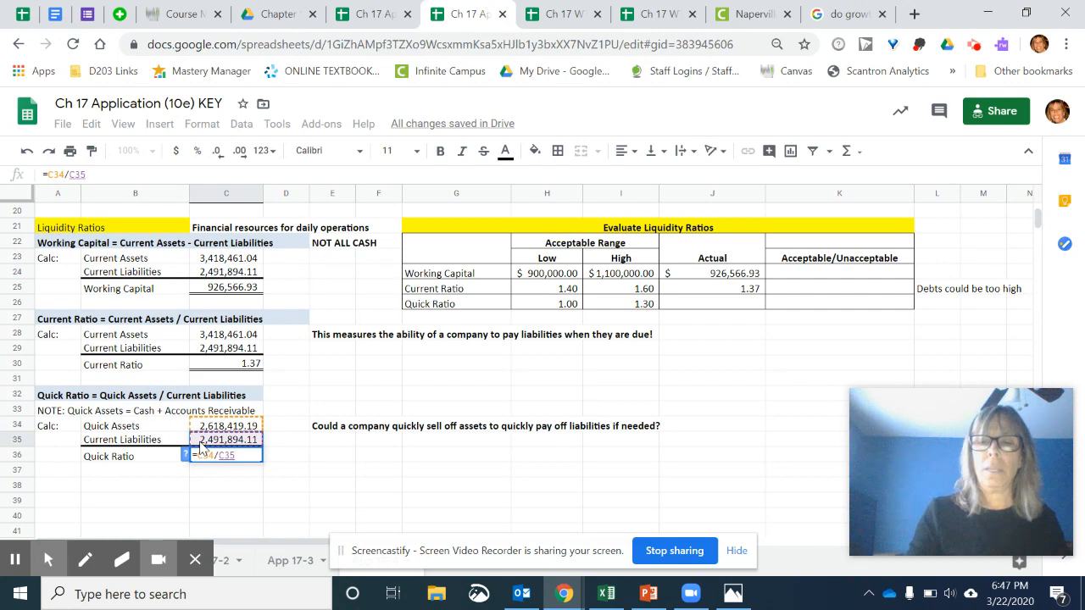
key("Return")
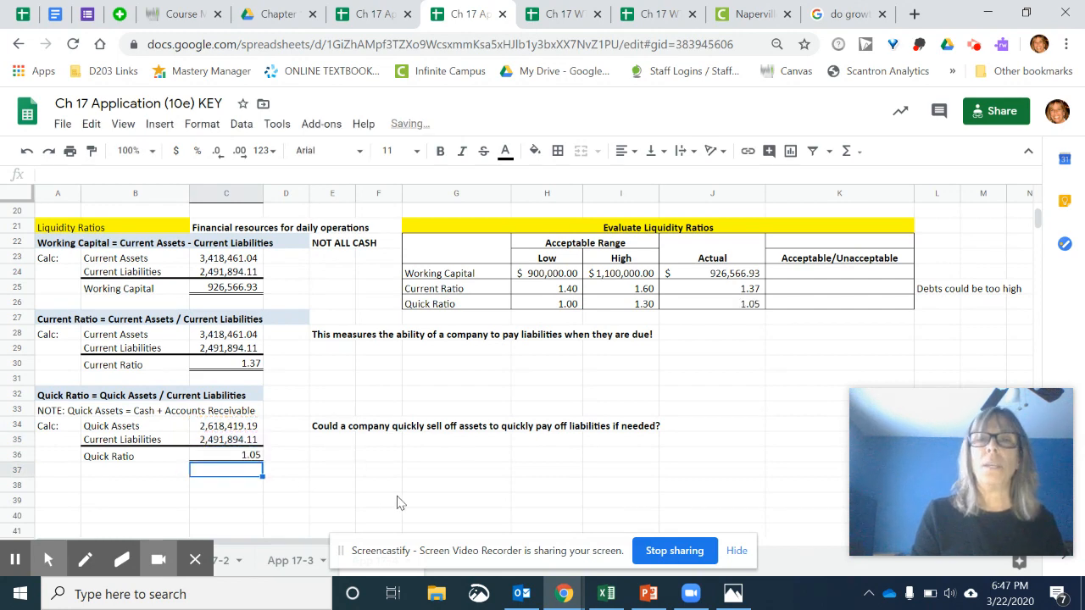
- Fill the current Earnings per Share in H16 of the EPS and Market Ratios evaluation by referencing C8
left_click_drag(1039, 224, 1039, 218)
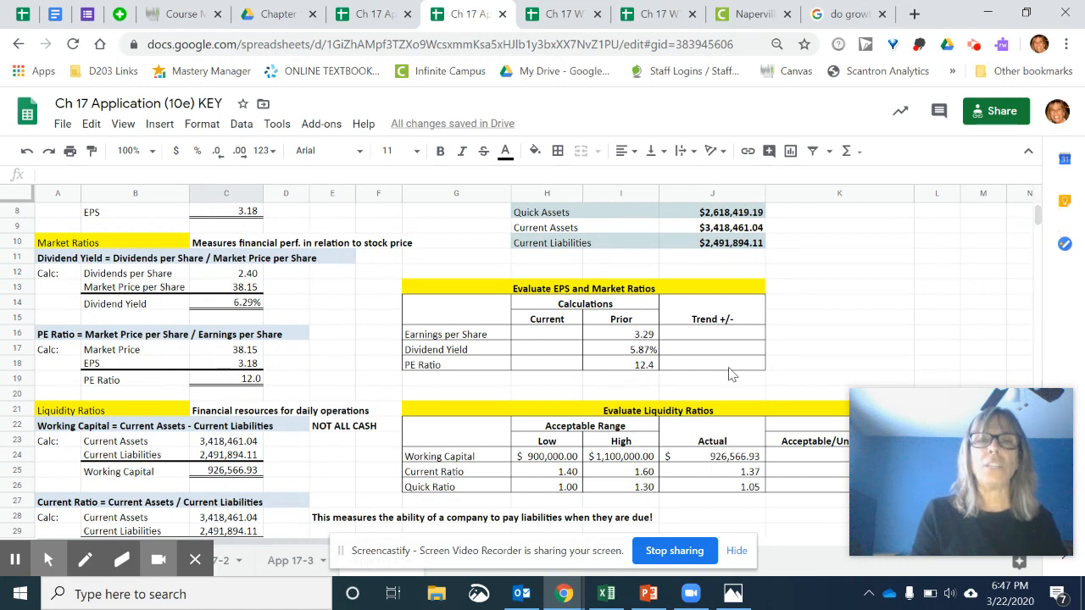
left_click(556, 338)
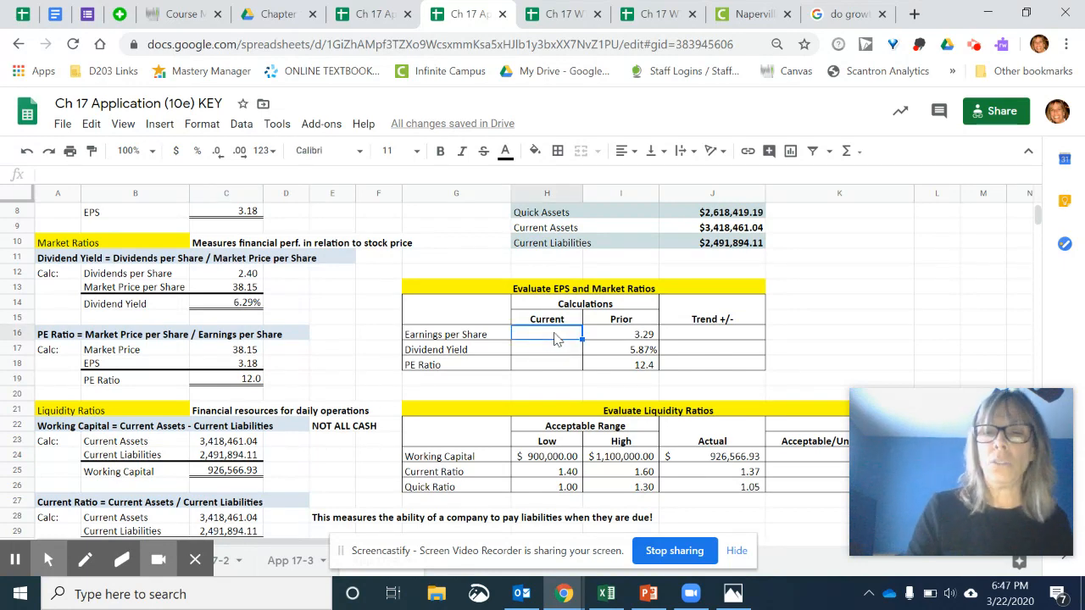
type("=")
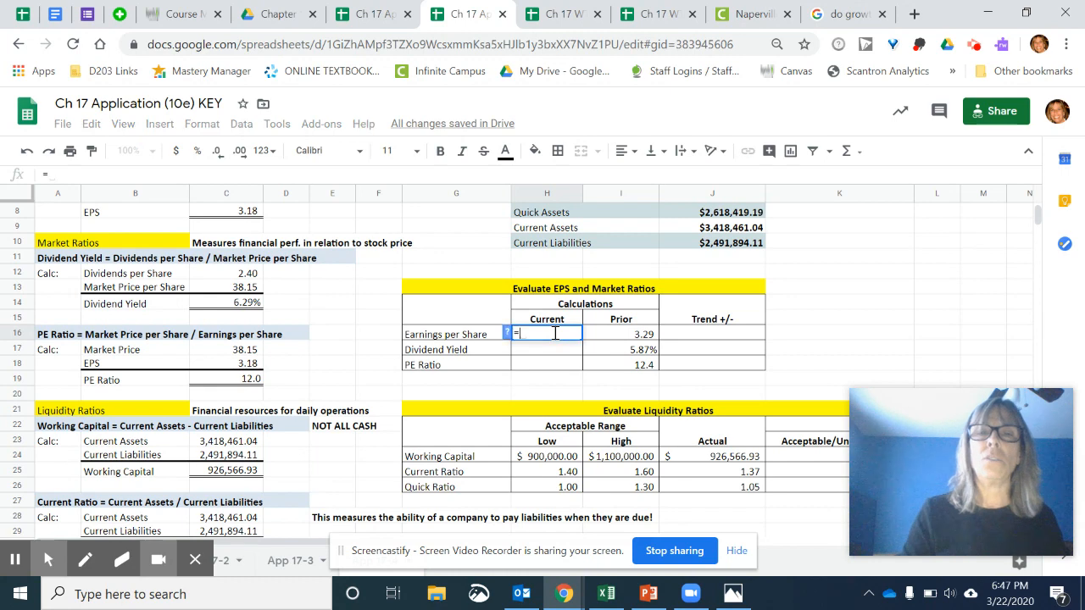
scroll(1041, 222, "up", 3)
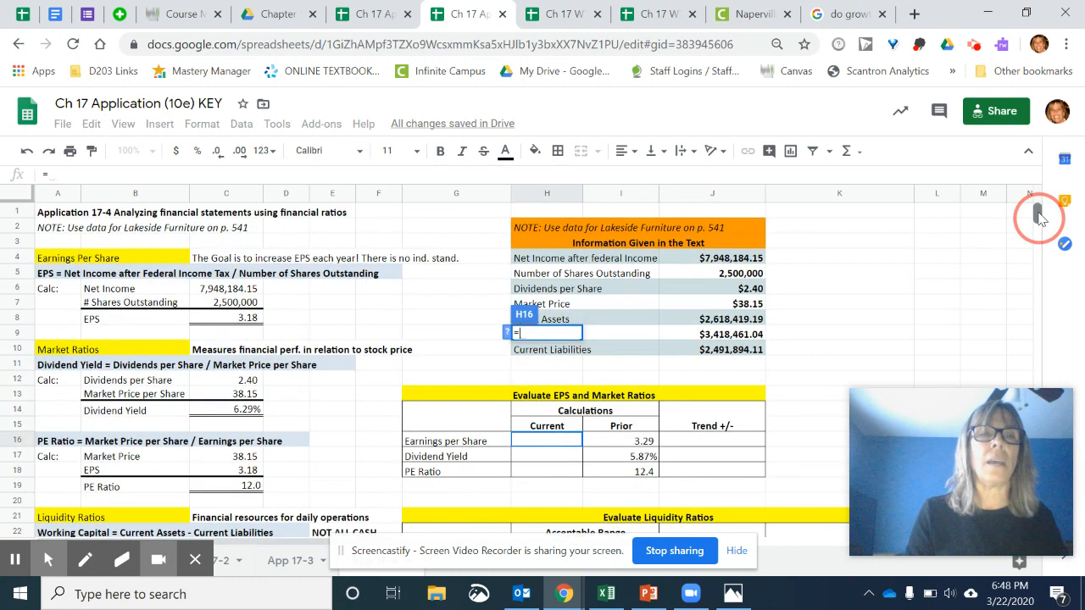
left_click(229, 319)
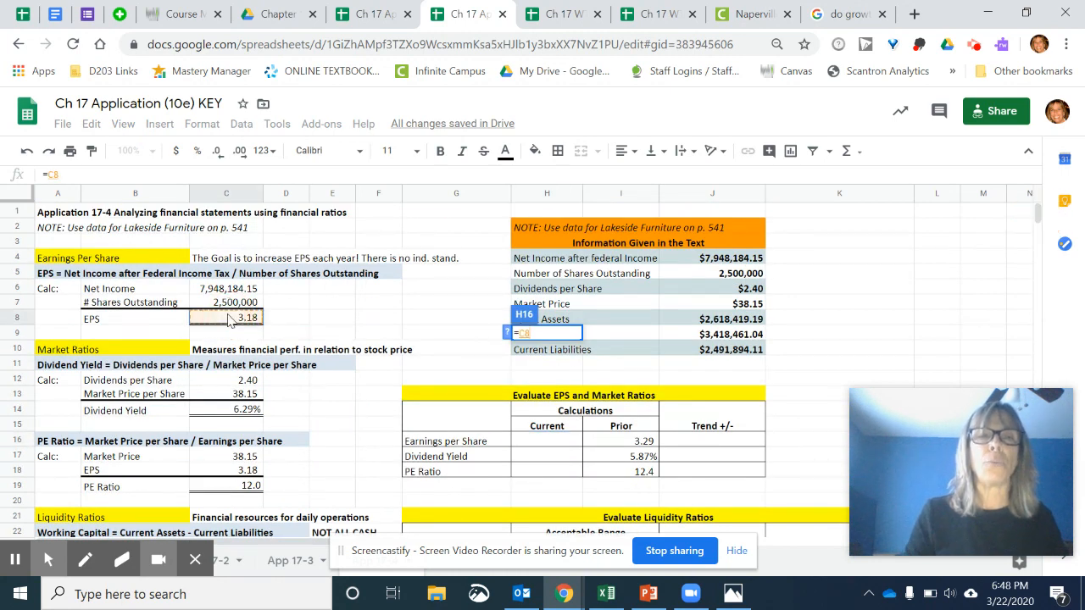
key("Return")
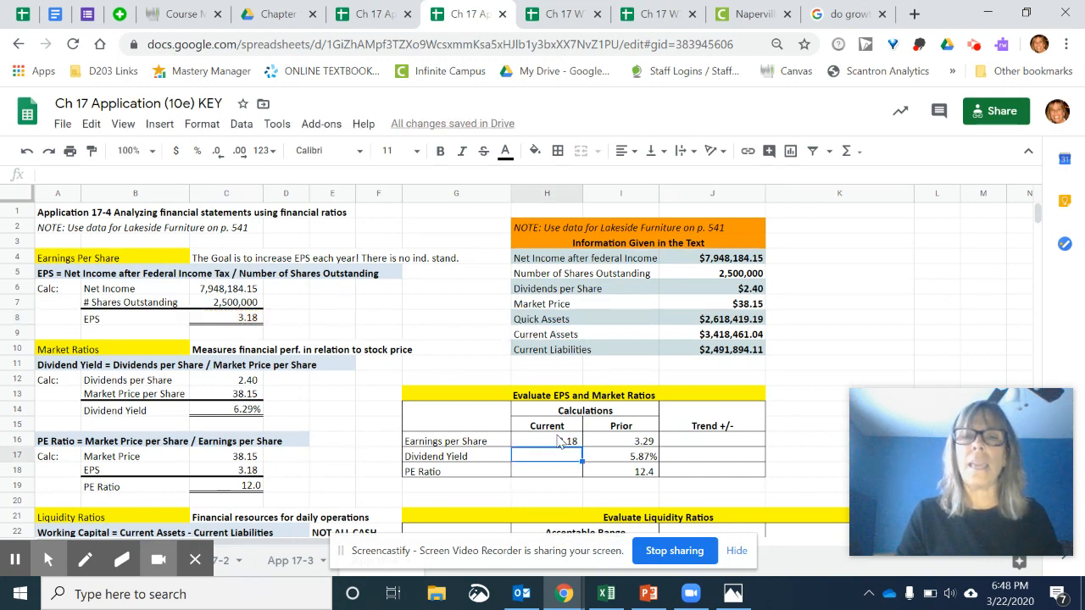
- Enter "Trend -" in J16 as the trend evaluation for Earnings per Share
left_click(708, 441)
type("Trend")
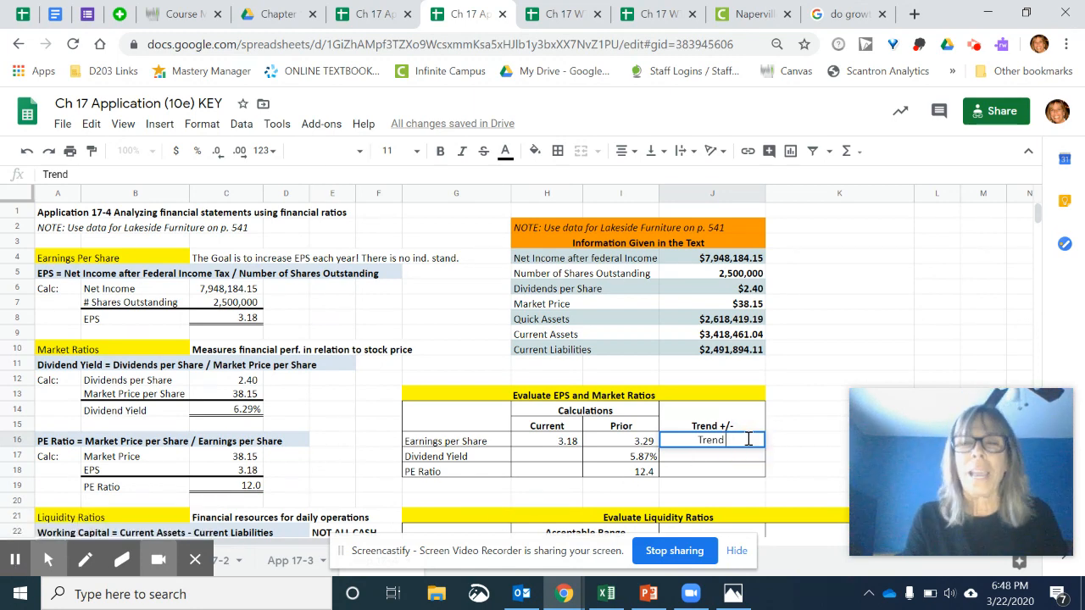
type("-")
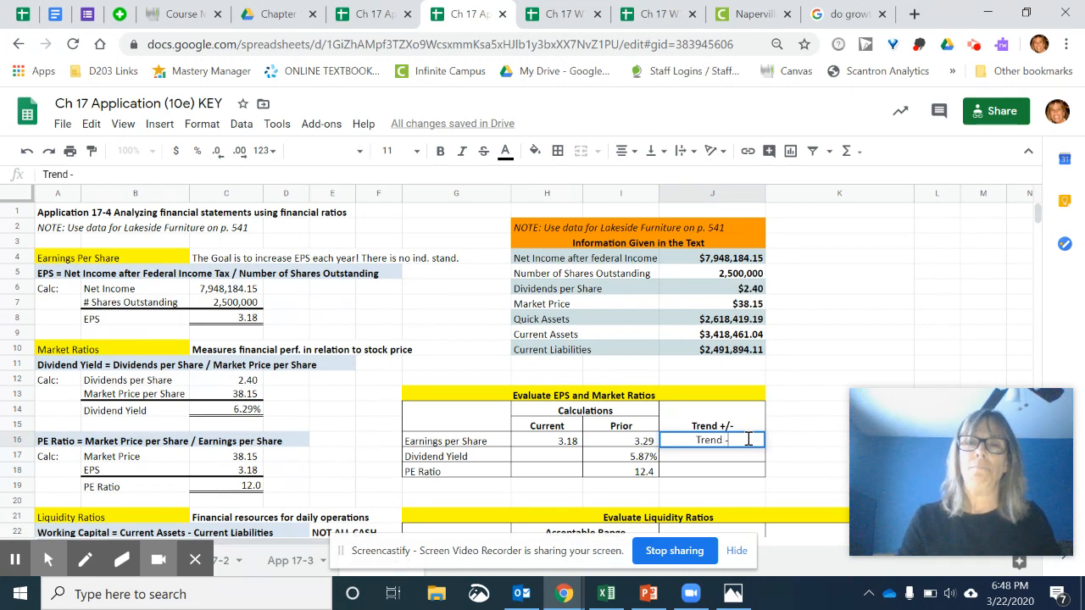
- Fill the current Dividend Yield in H17 of the EPS and Market Ratios evaluation by referencing C14
left_click(547, 463)
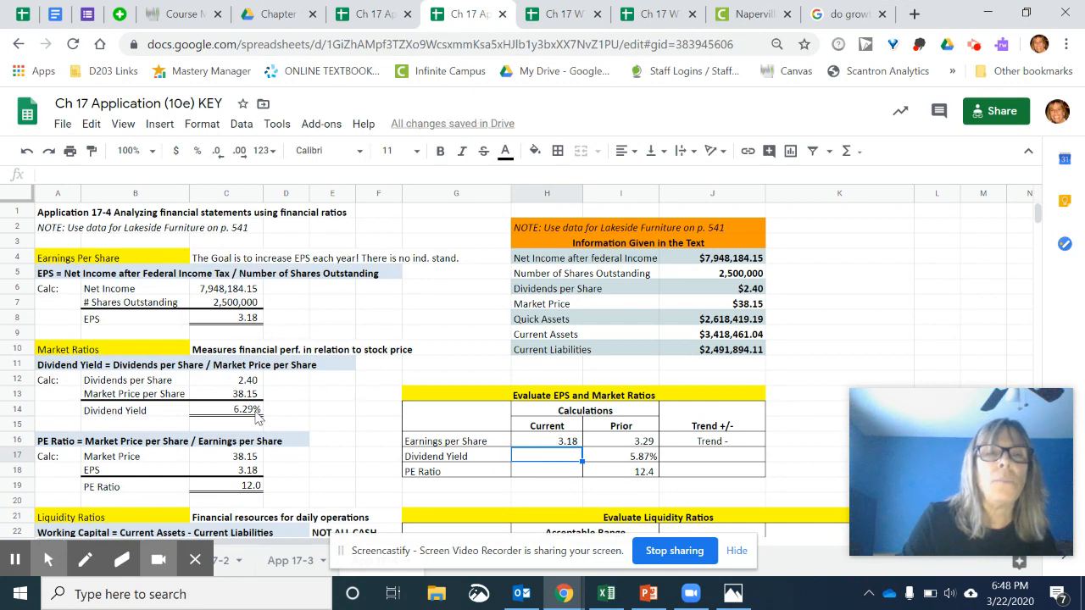
type("=")
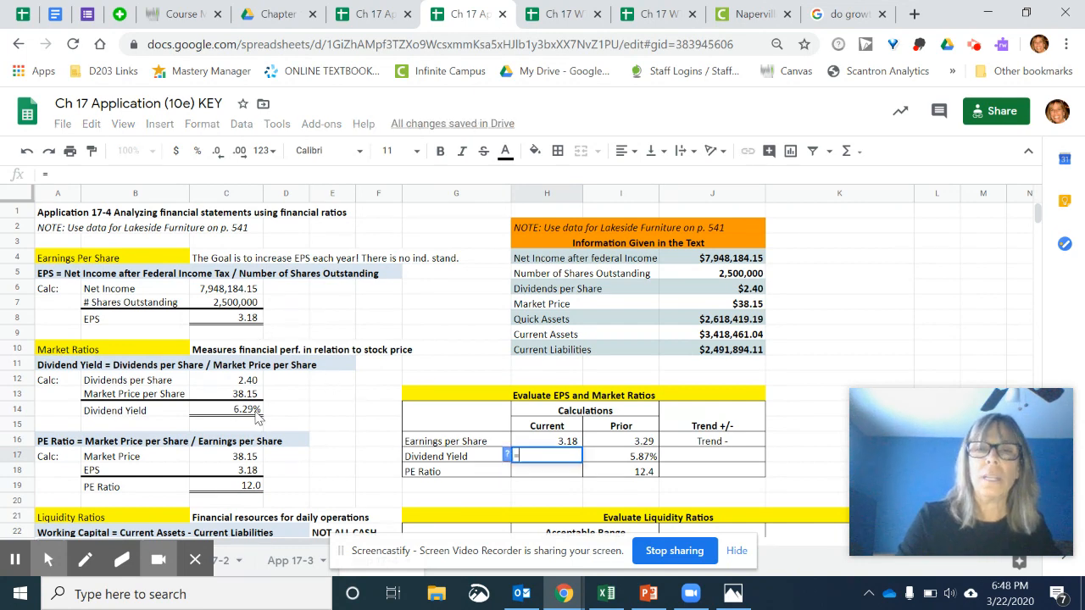
left_click(231, 410)
key("Return")
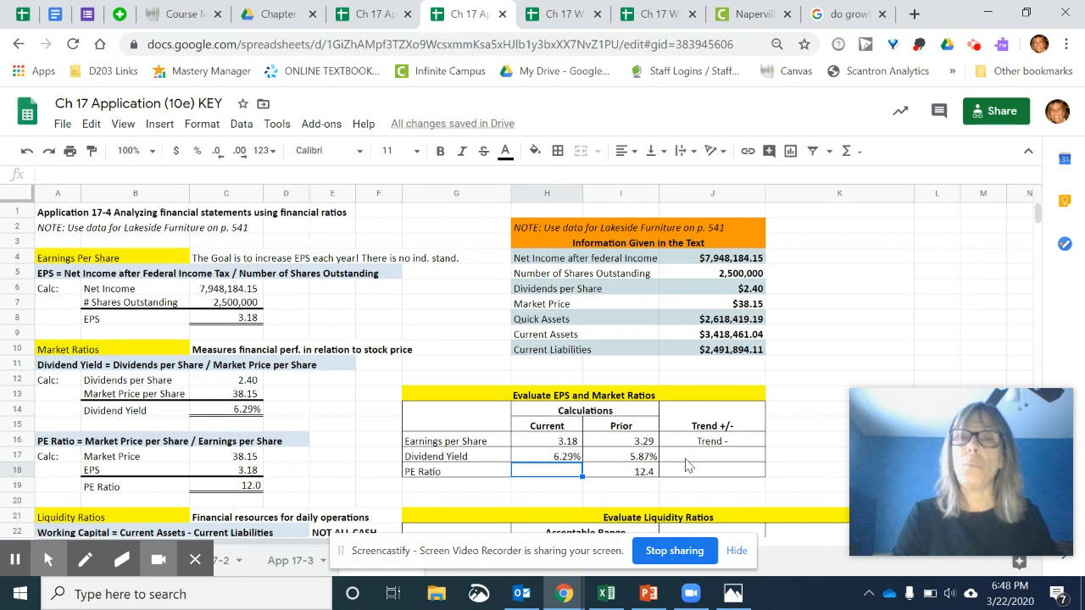
- Enter "Trend +" in J17 as the trend evaluation for Dividend Yield
left_click(687, 460)
type("Trend -")
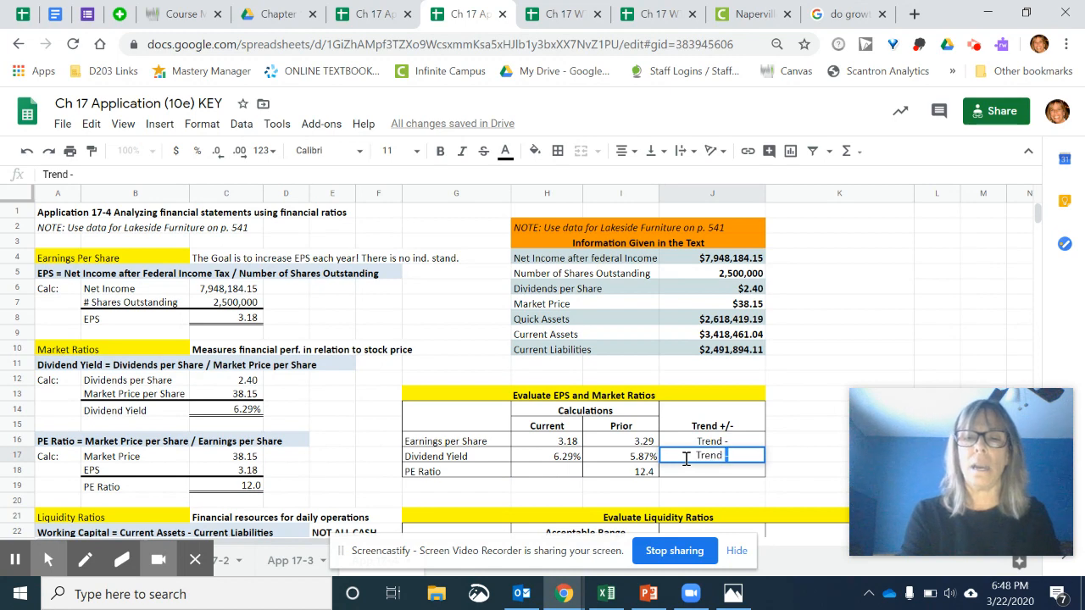
key("BackSpace")
type("+")
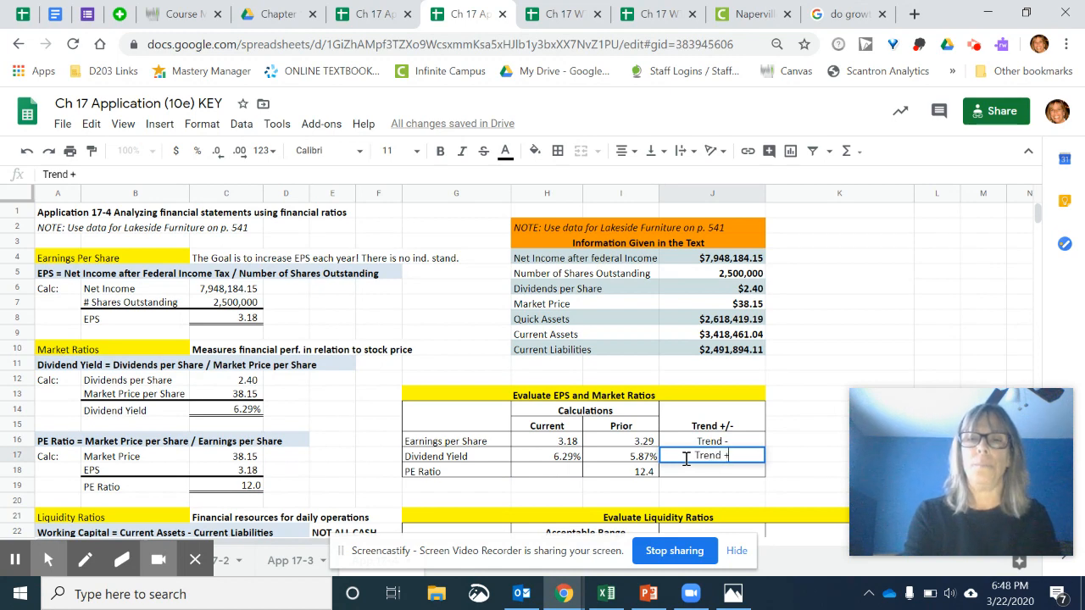
- Fill the current PE Ratio in H18 of the EPS and Market Ratios evaluation by referencing C19
left_click(574, 473)
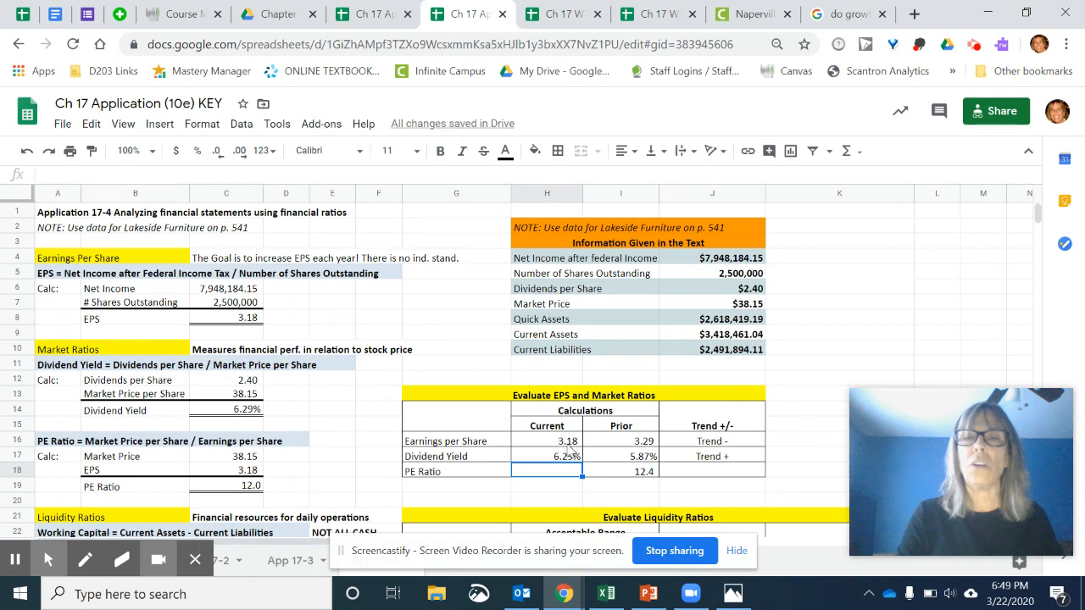
left_click(569, 444)
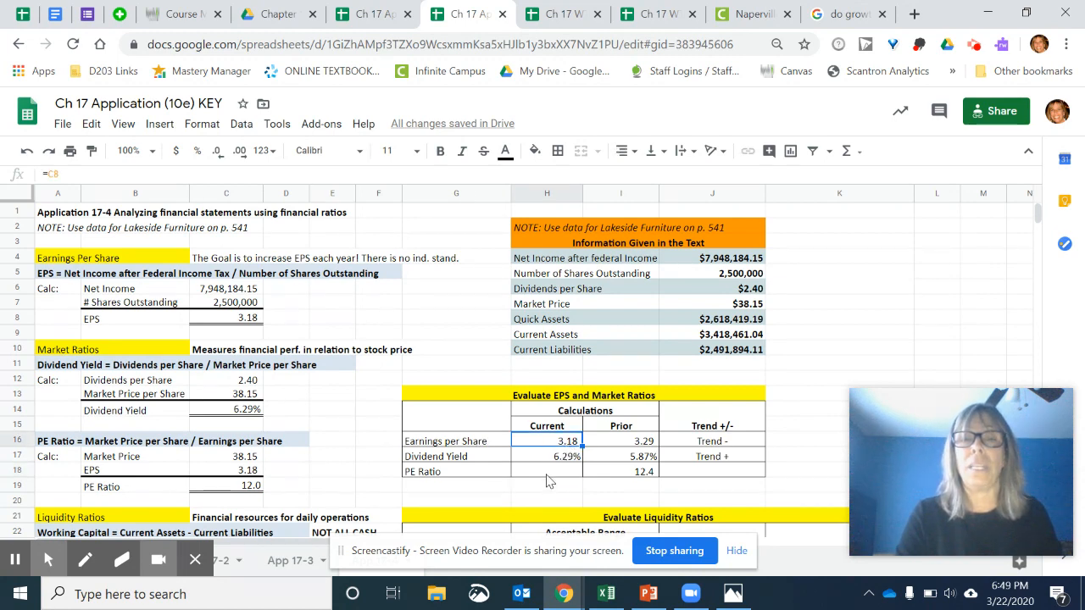
left_click(547, 474)
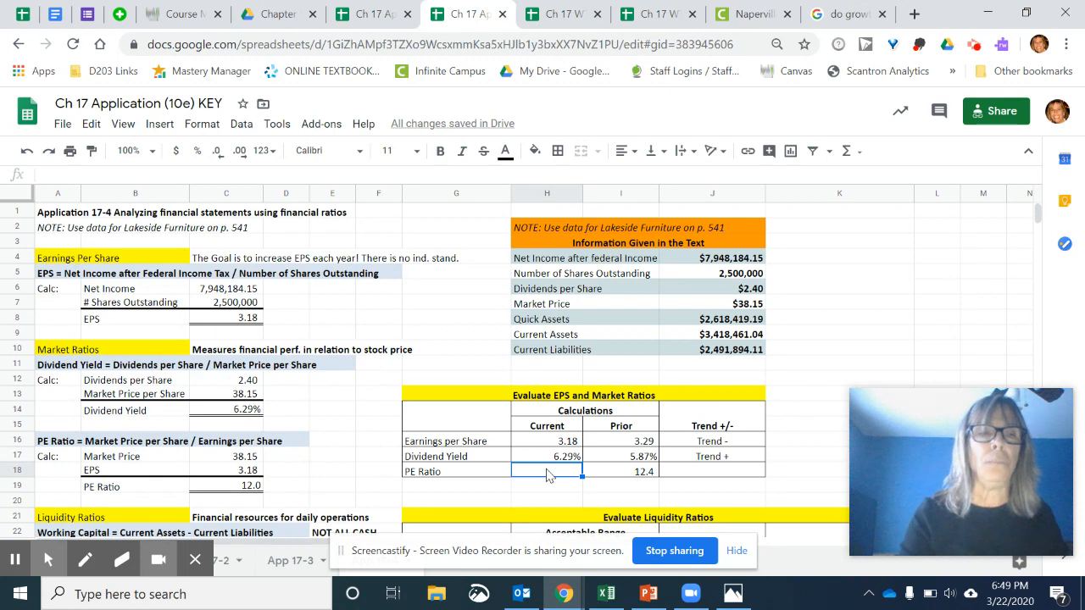
type("=")
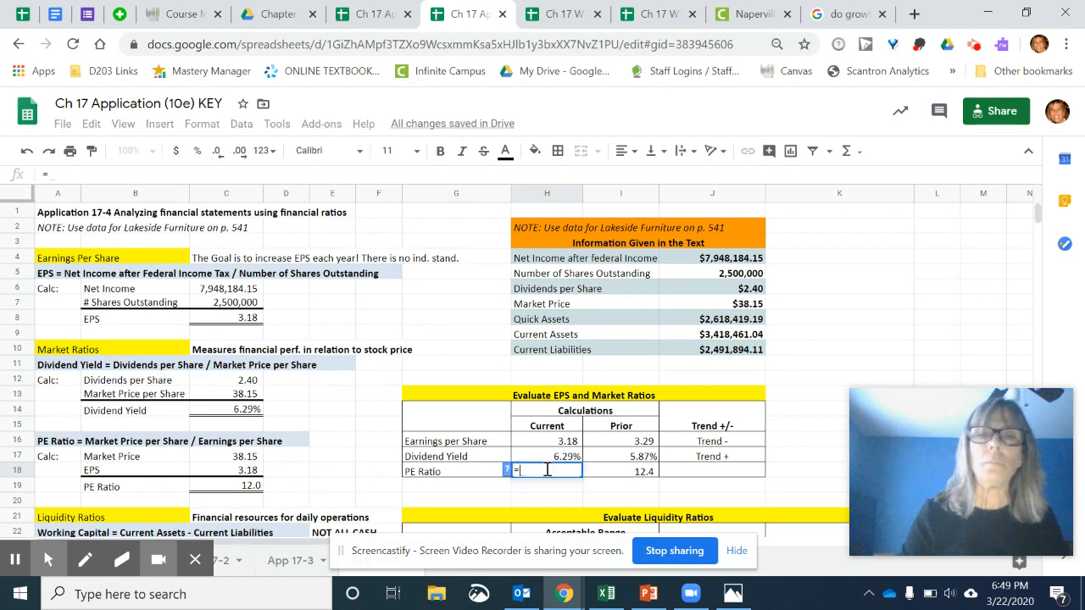
left_click(253, 489)
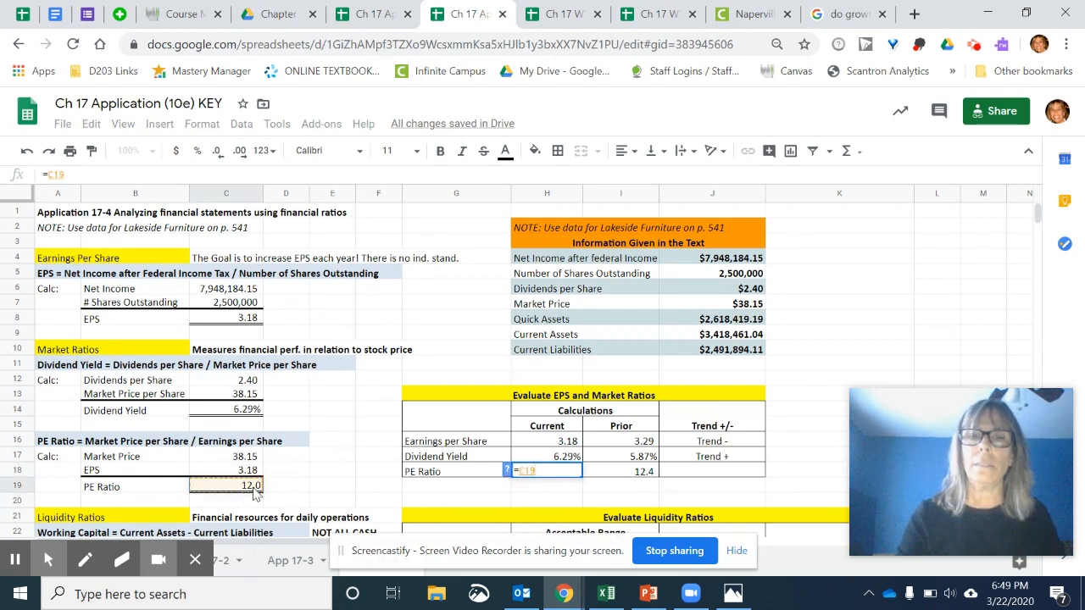
key("Return")
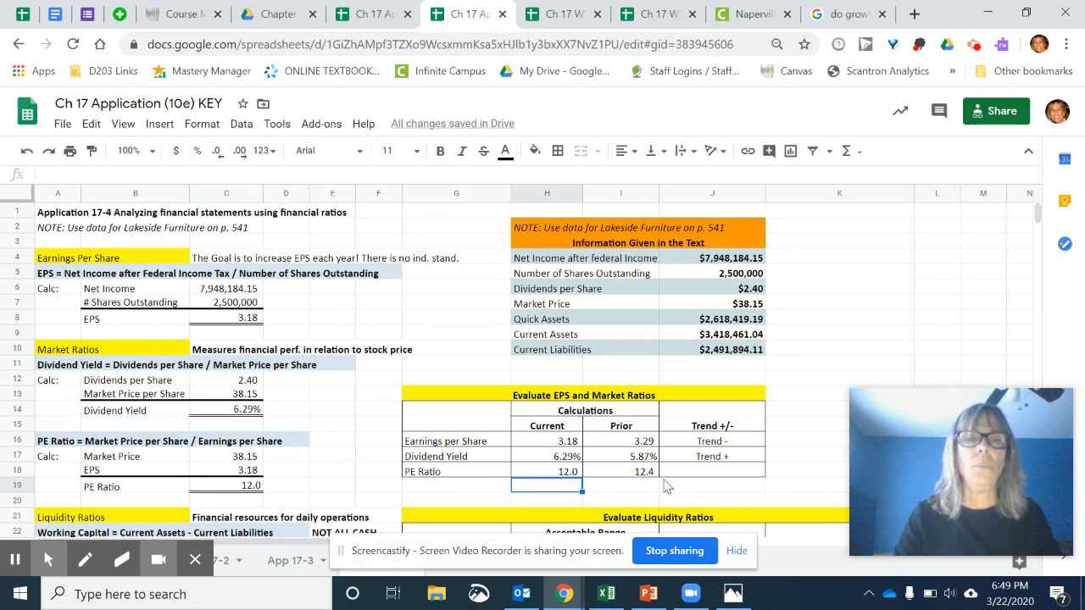
- Enter "Trend -" in J18 as the trend evaluation for the PE Ratio
left_click(689, 477)
type("Trend")
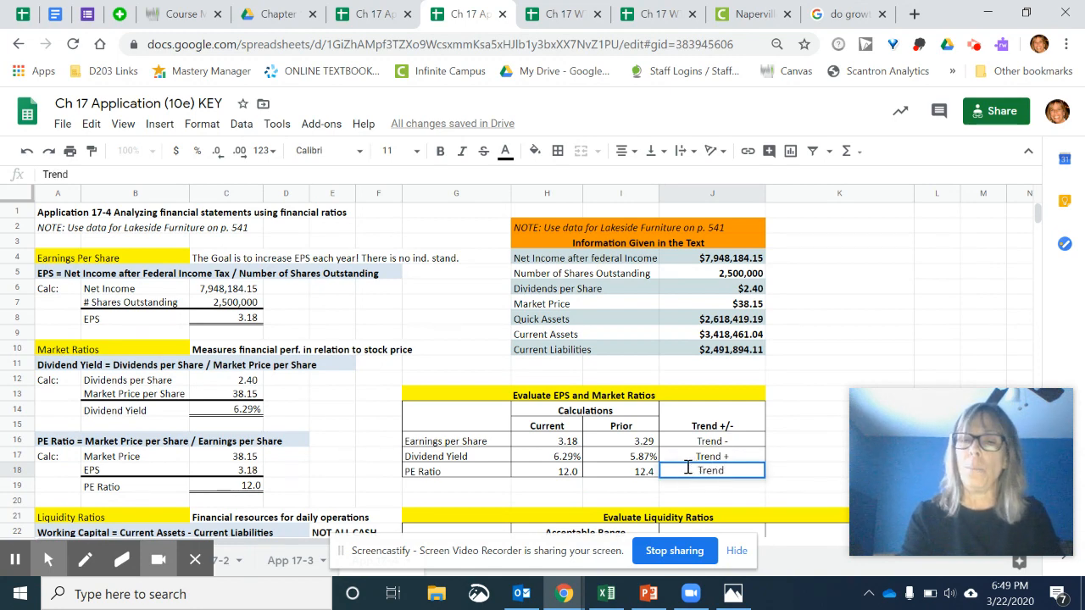
type("-")
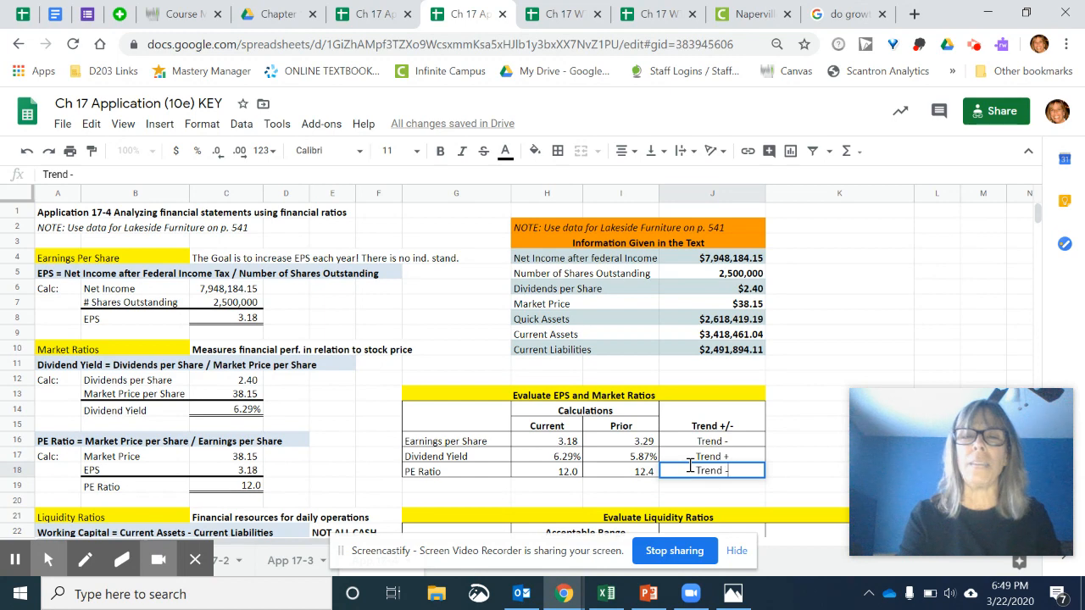
key("Return")
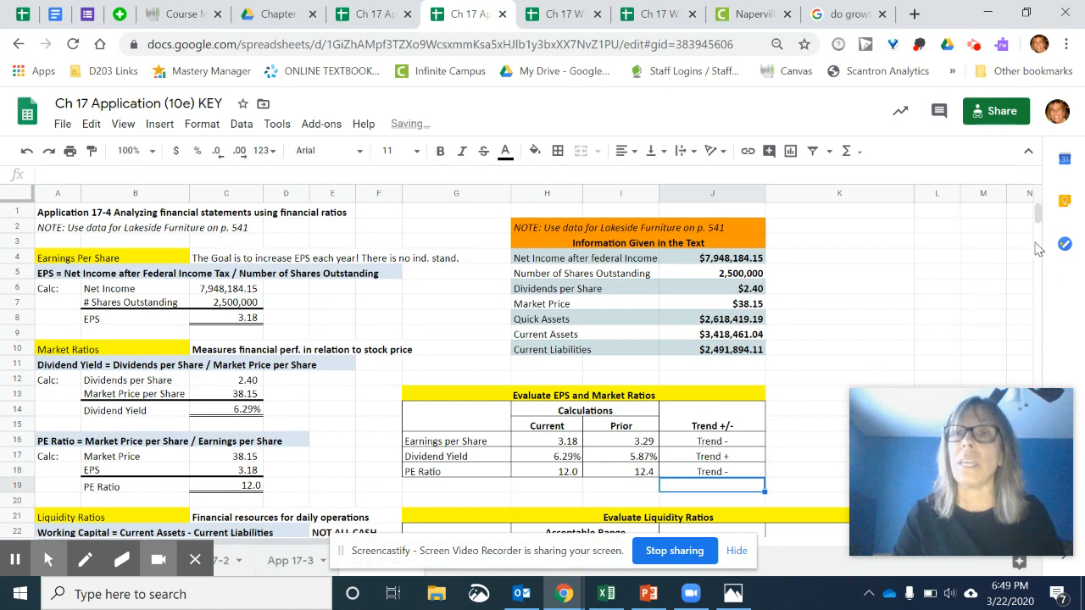
- Review the acceptable ranges in the Evaluate Liquidity Ratios table and re-enter the actual Working Capital in J24 as a reference to C25
left_click(1039, 216)
left_click_drag(1042, 218, 1041, 220)
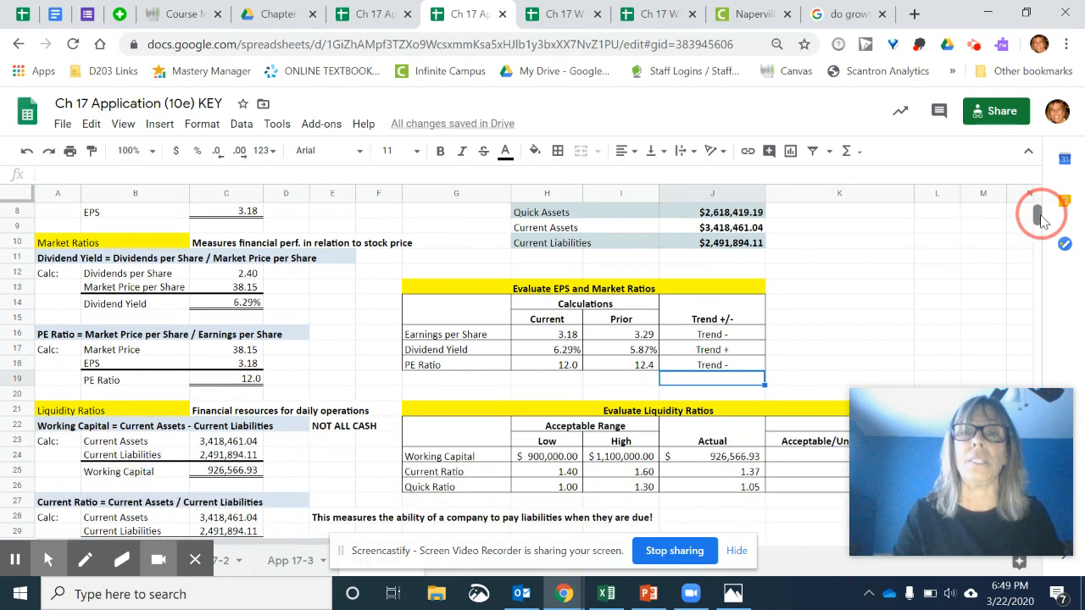
left_click_drag(1041, 219, 1041, 222)
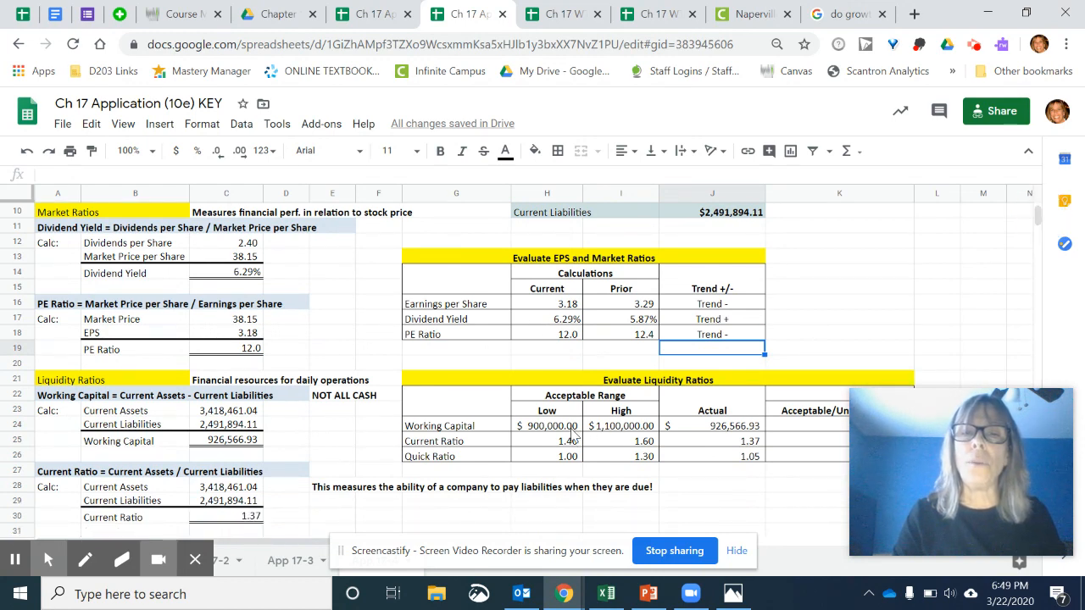
left_click(660, 381)
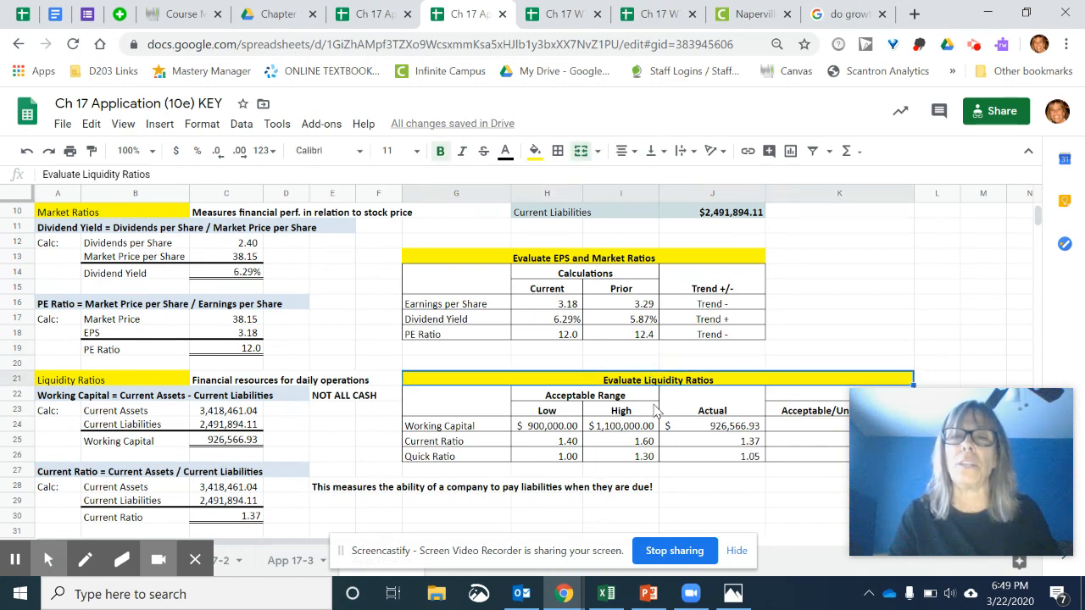
left_click_drag(550, 426, 640, 458)
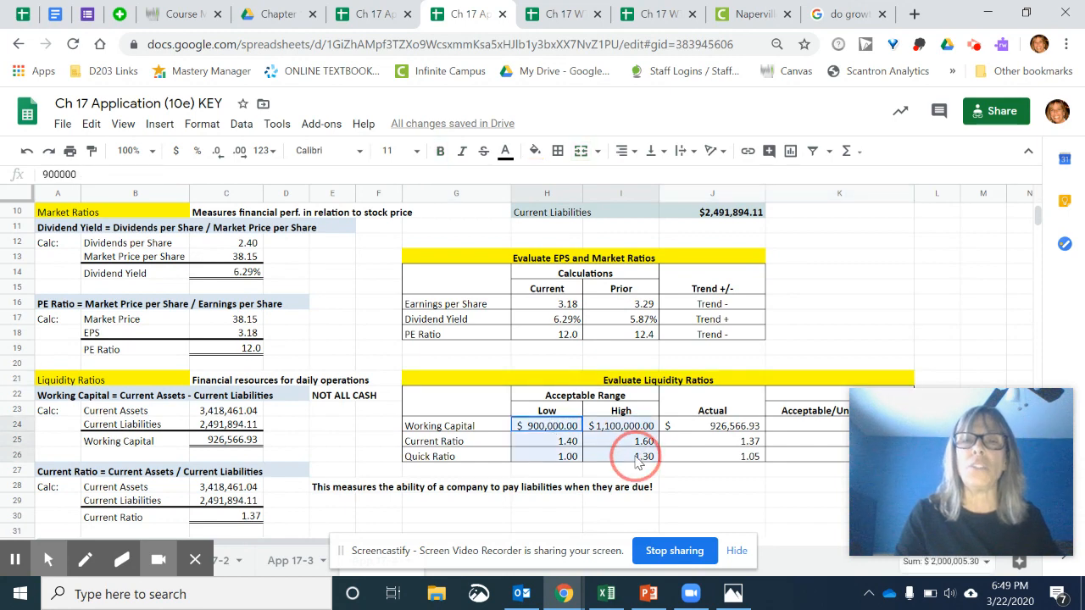
left_click(716, 433)
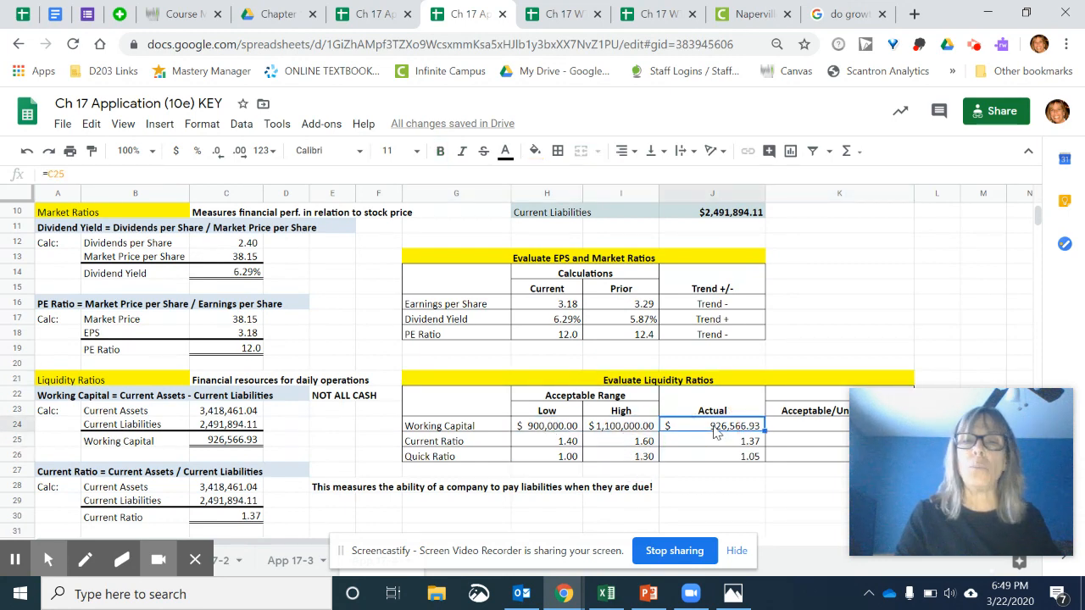
type("=")
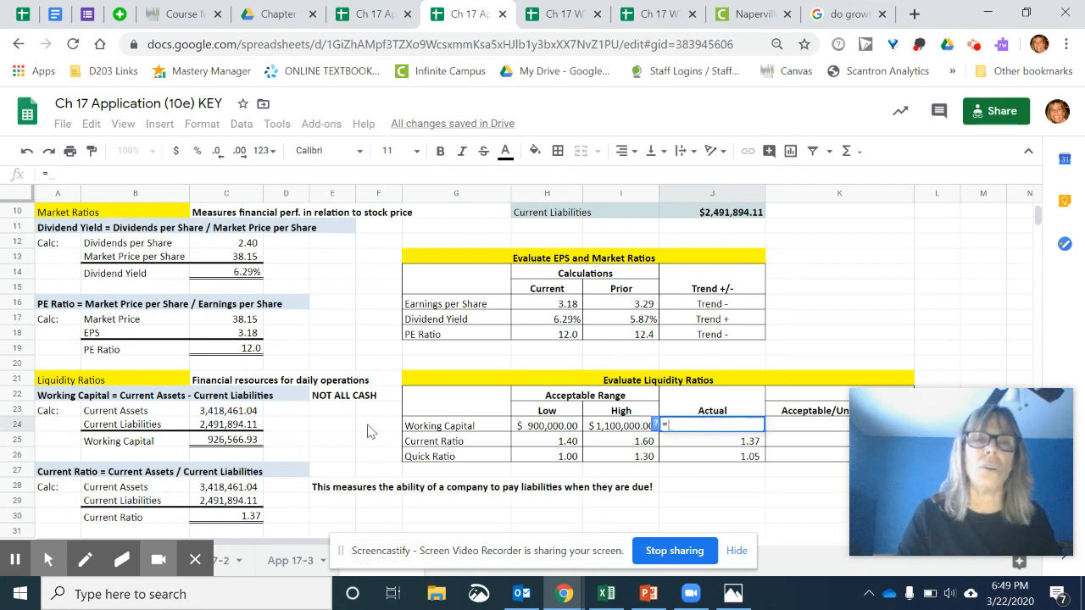
left_click(244, 440)
key("Return")
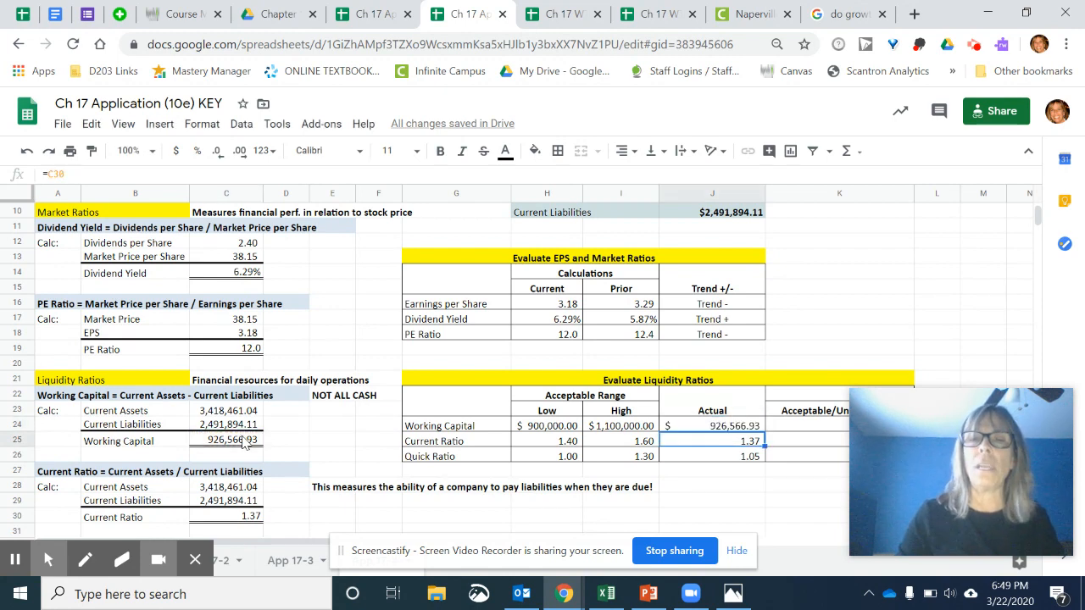
- Check the actual Current Ratio and Quick Ratio references in J25 and J26 against the calculations in C30 and C36
left_click(678, 439)
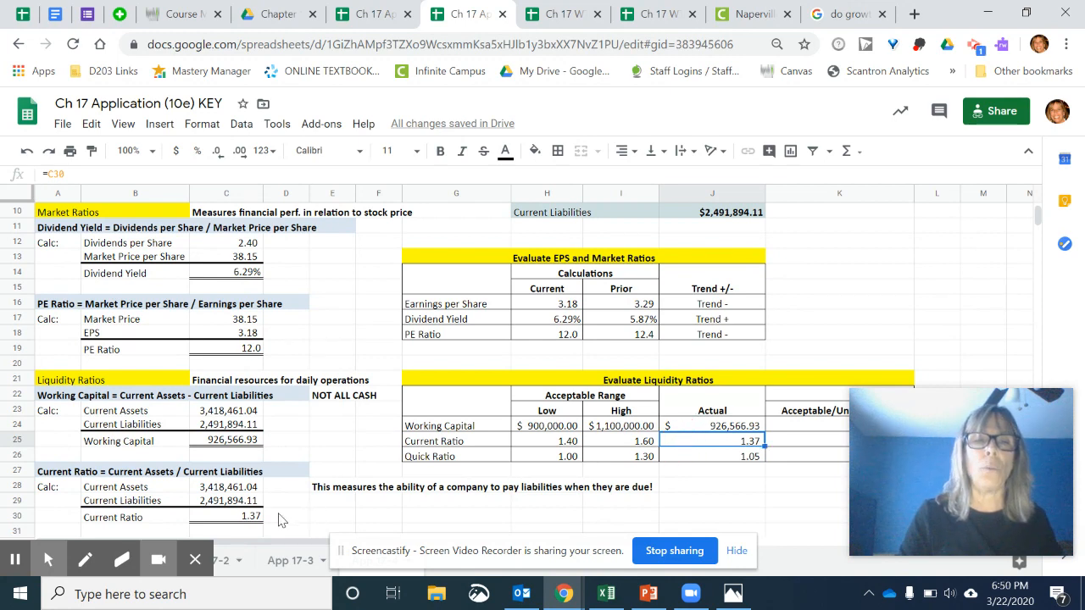
left_click(254, 517)
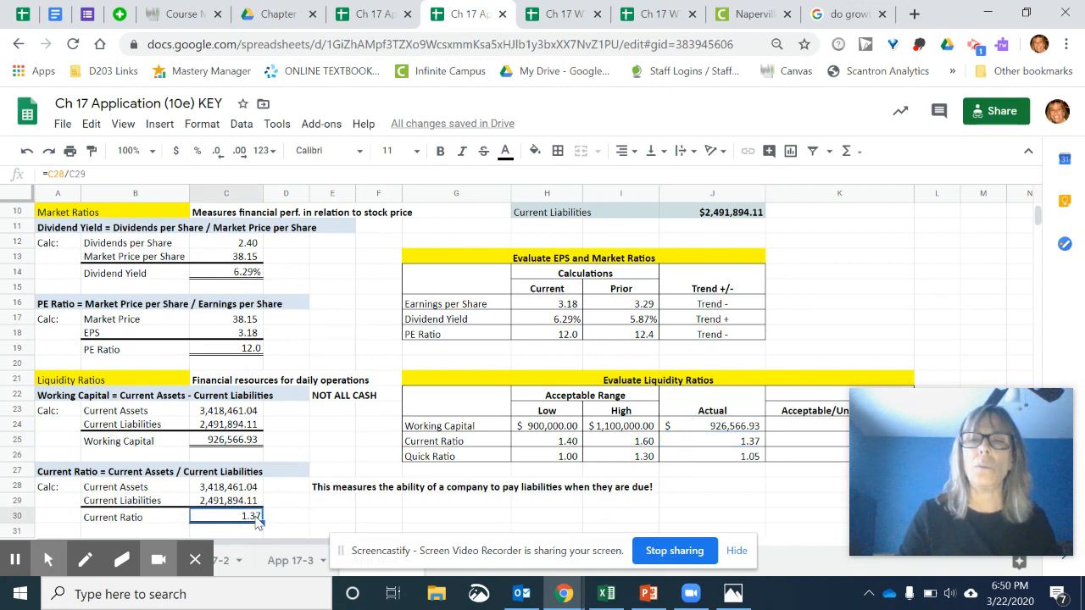
left_click(756, 441)
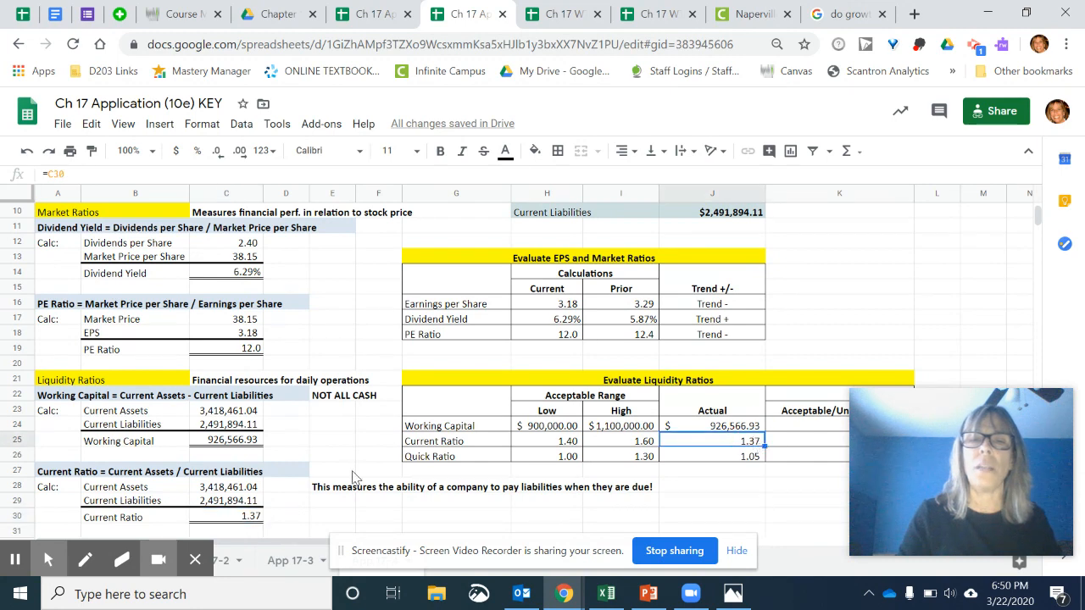
left_click(232, 517)
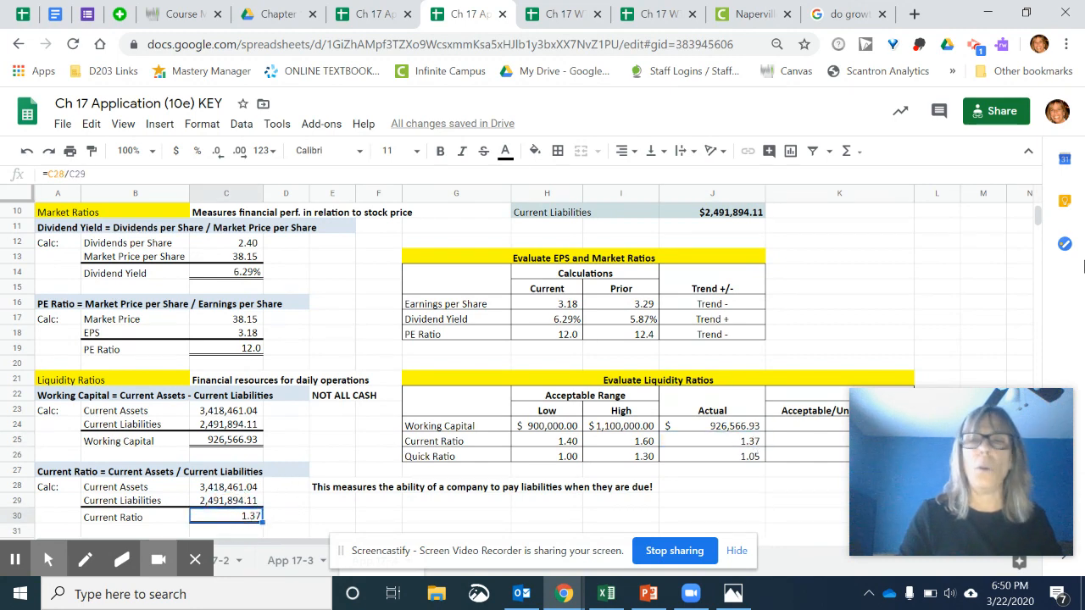
scroll(1042, 218, "down", 1)
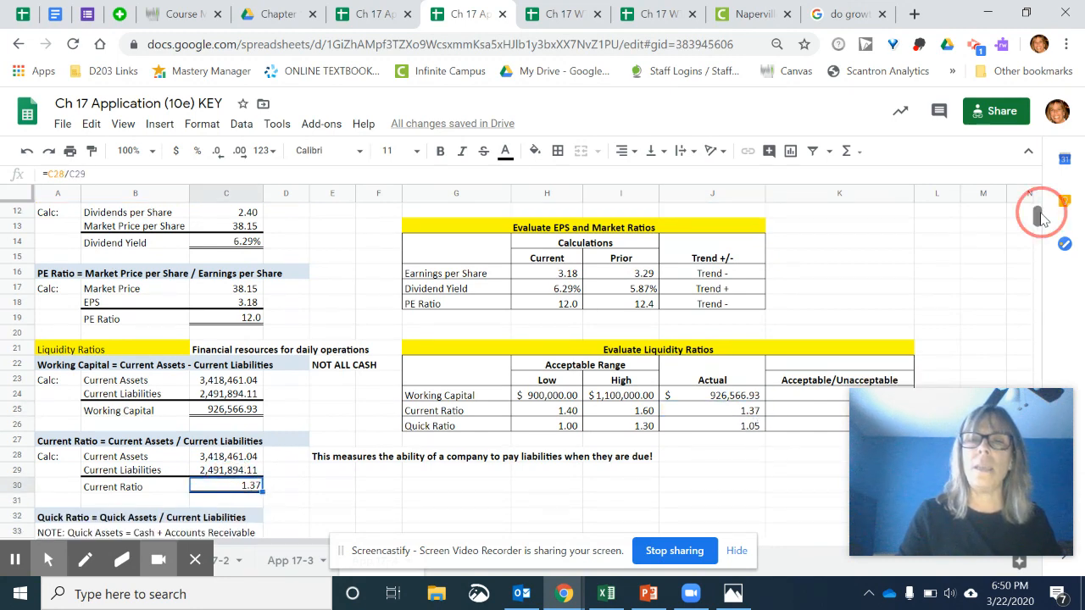
left_click(742, 429)
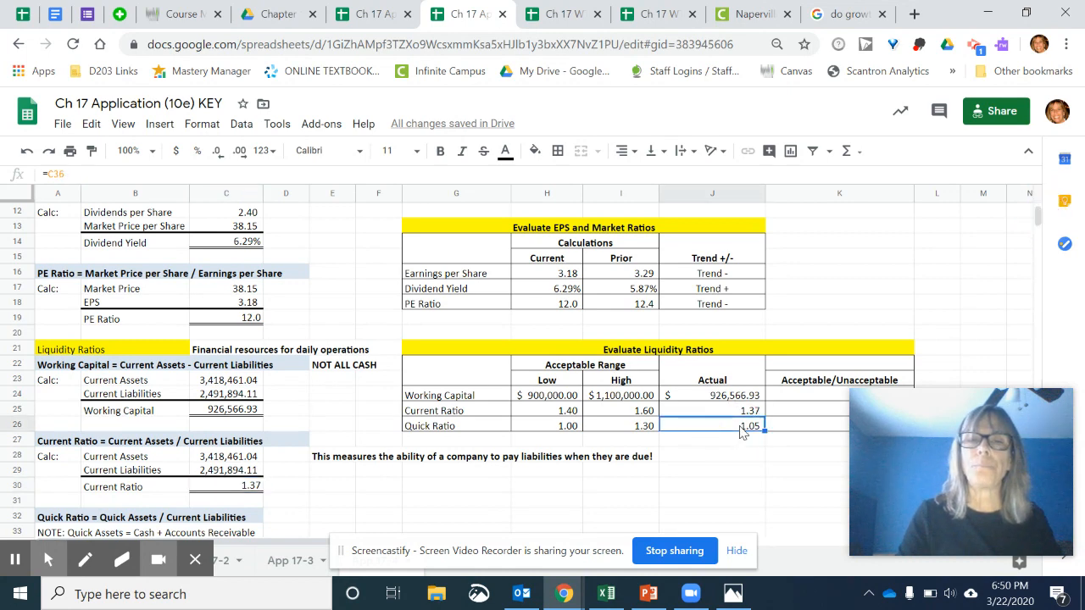
scroll(1042, 219, "down", 5)
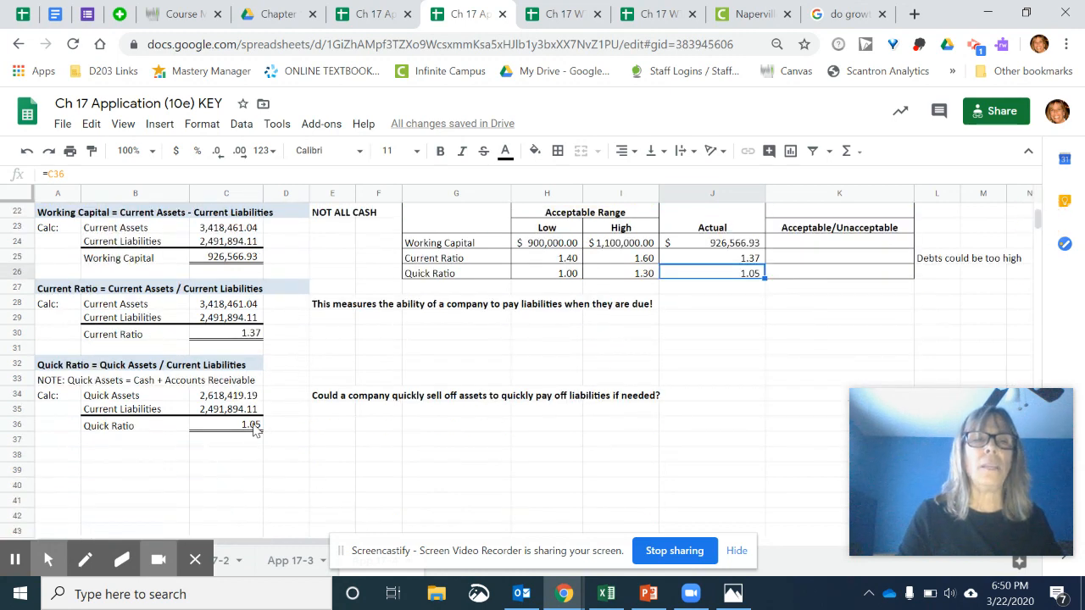
- Enter "Acceptable" in K24 as the evaluation of Working Capital
left_click(797, 244)
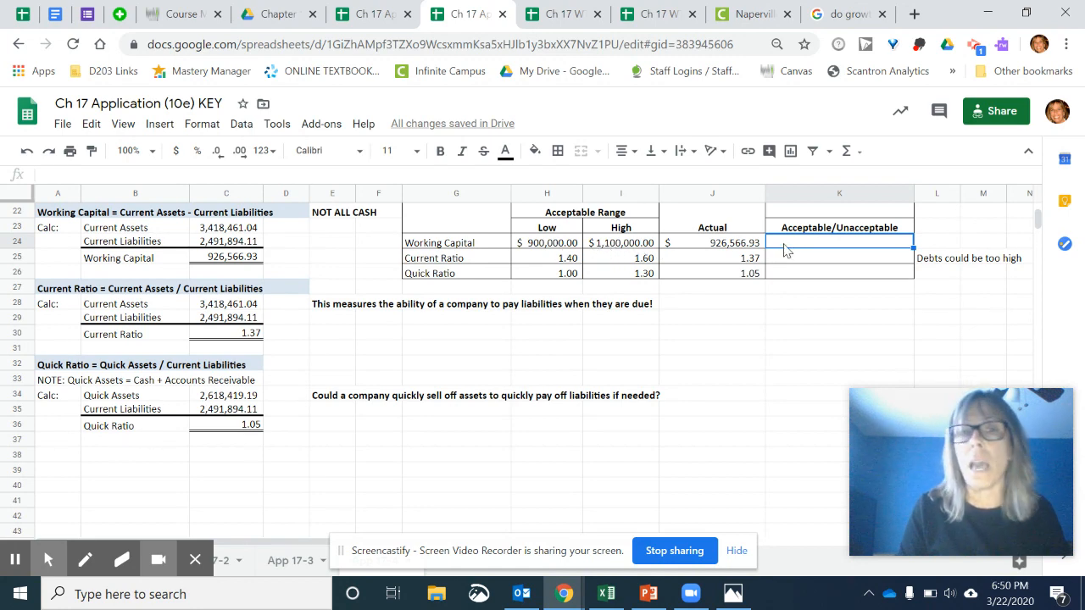
type("Acc")
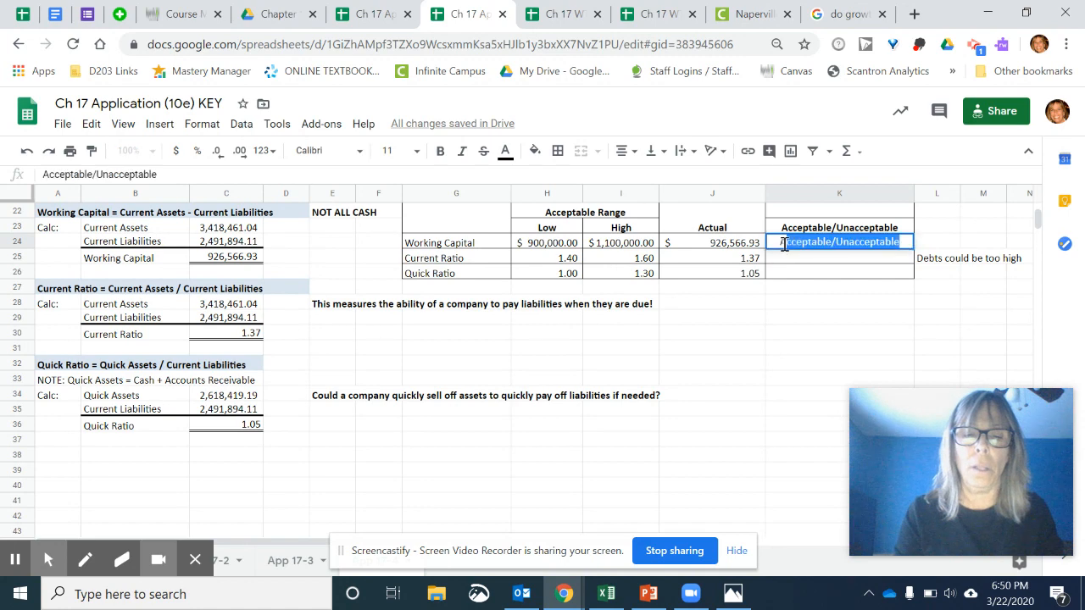
type("el")
key("BackSpace")
type("pr")
key("BackSpace")
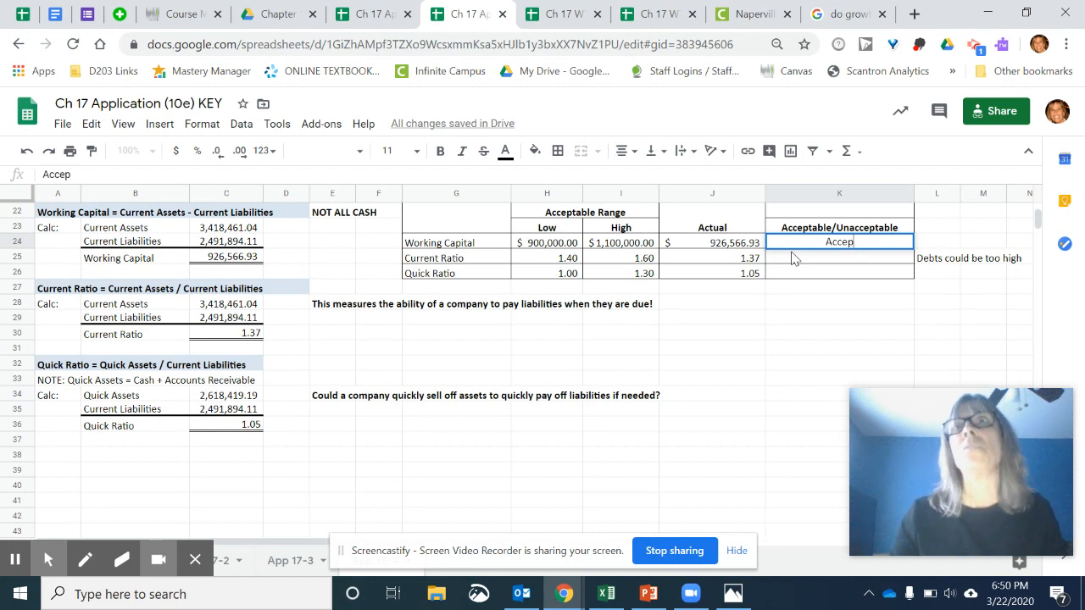
type("table")
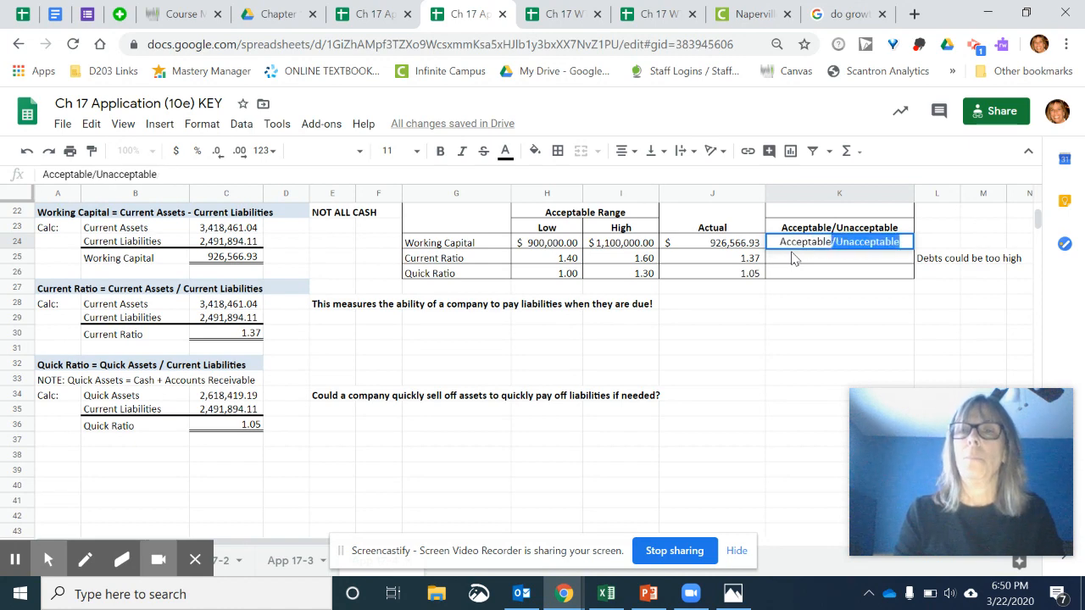
key("BackSpace")
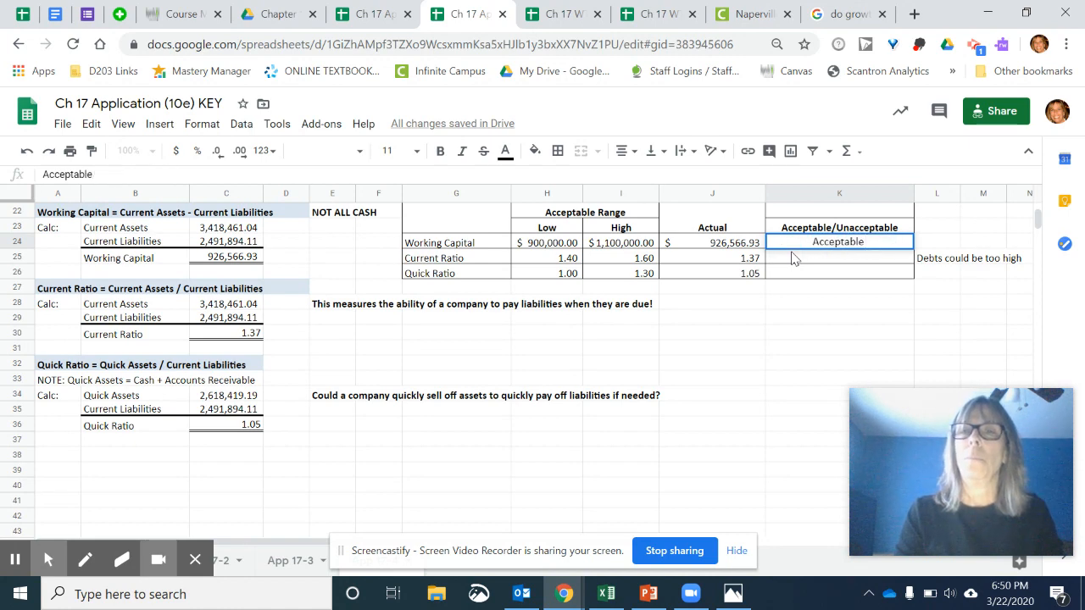
key("Return")
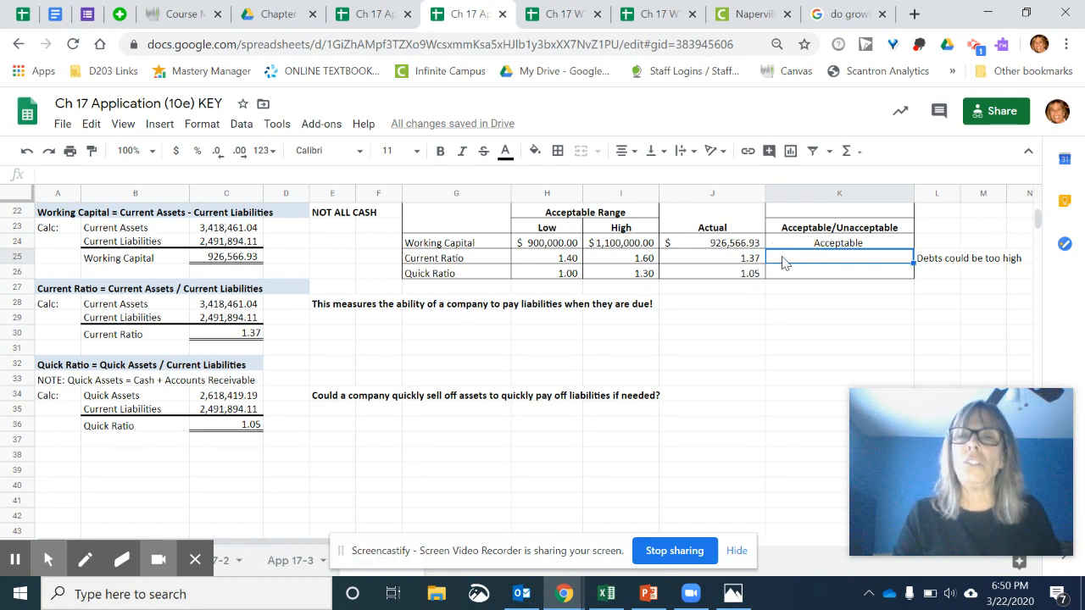
- Enter "Unacceptable" in K25 as the evaluation of the Current Ratio
type("U")
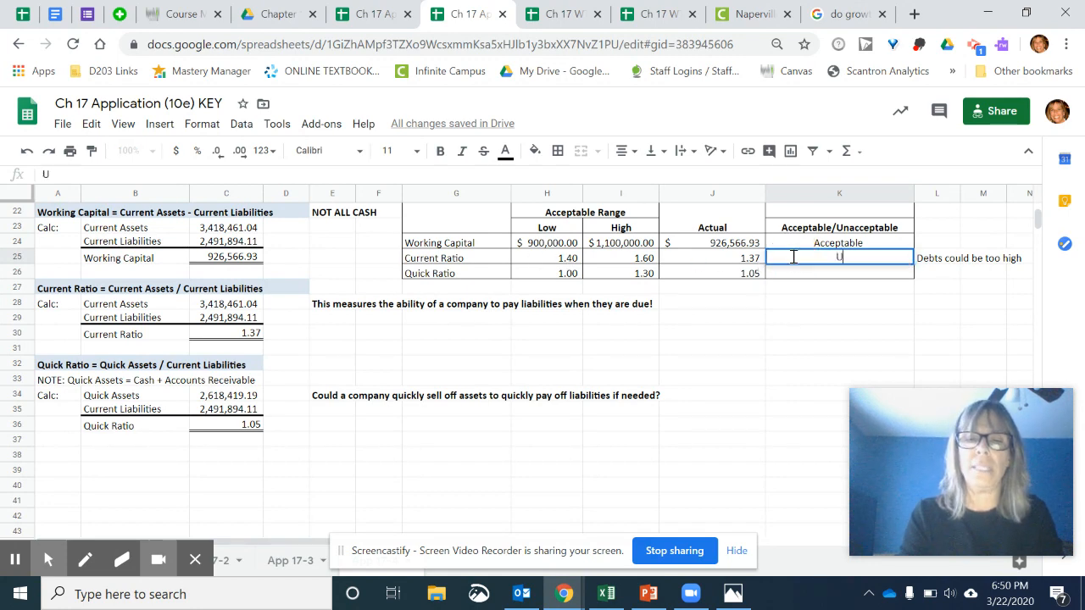
type("nacce")
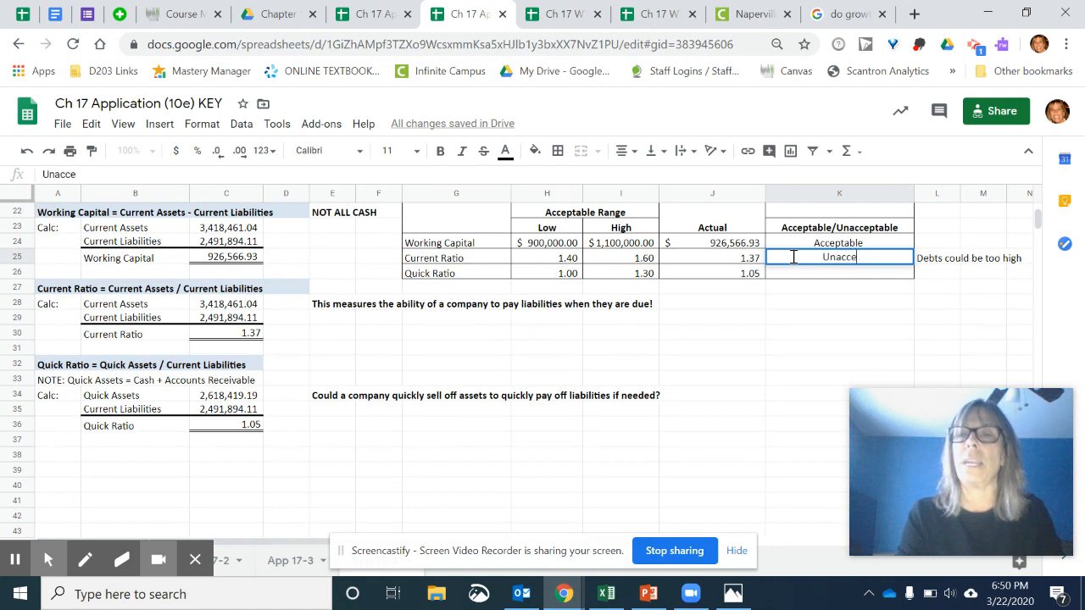
type("ption")
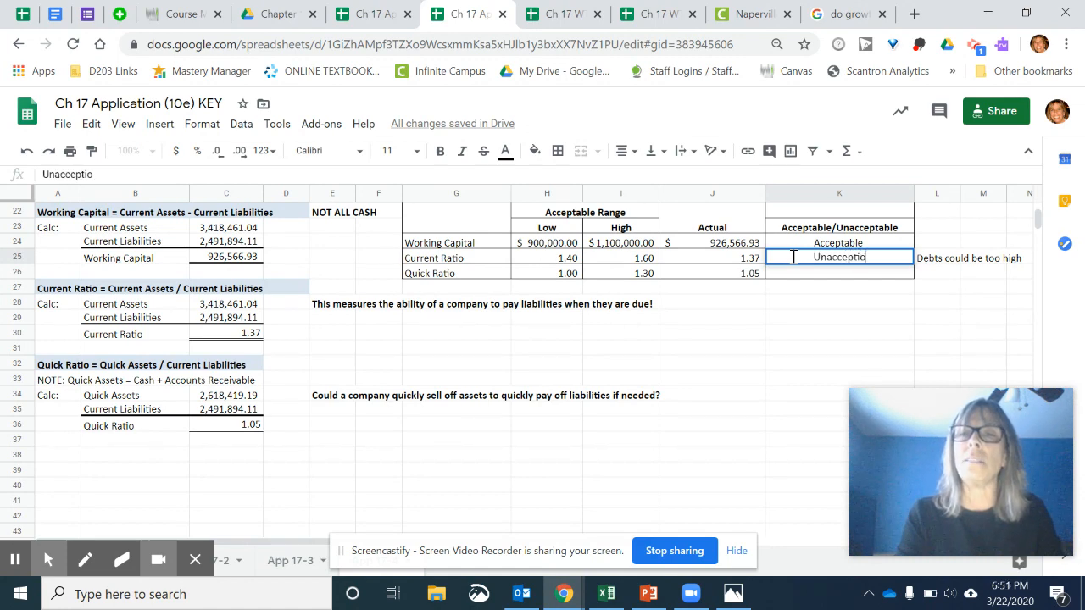
key("BackSpace")
key("BackSpace")
key("BackSpace")
type("al")
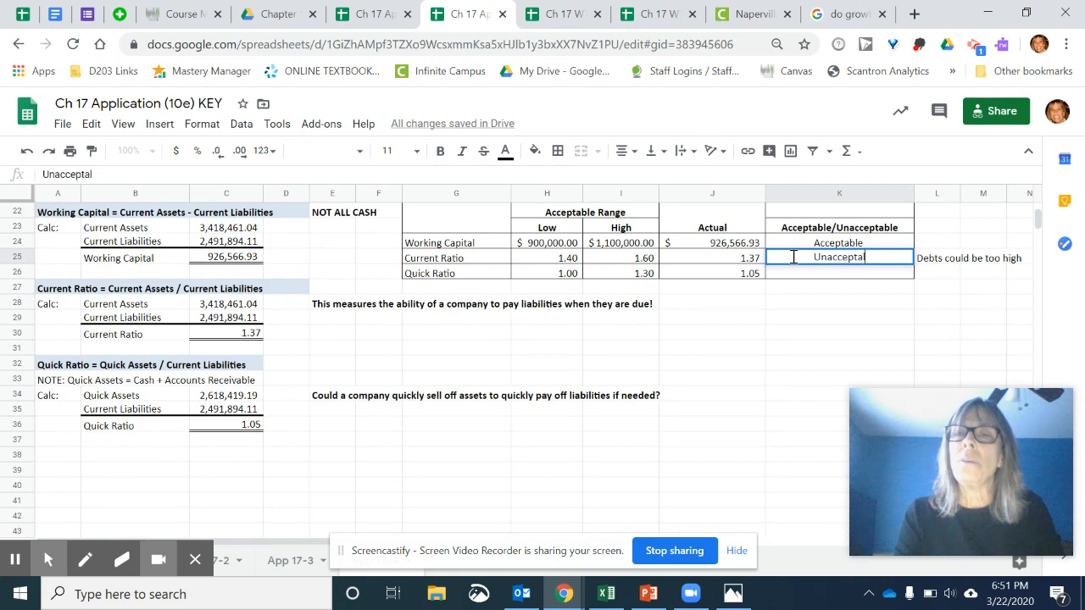
key("BackSpace")
type("ble")
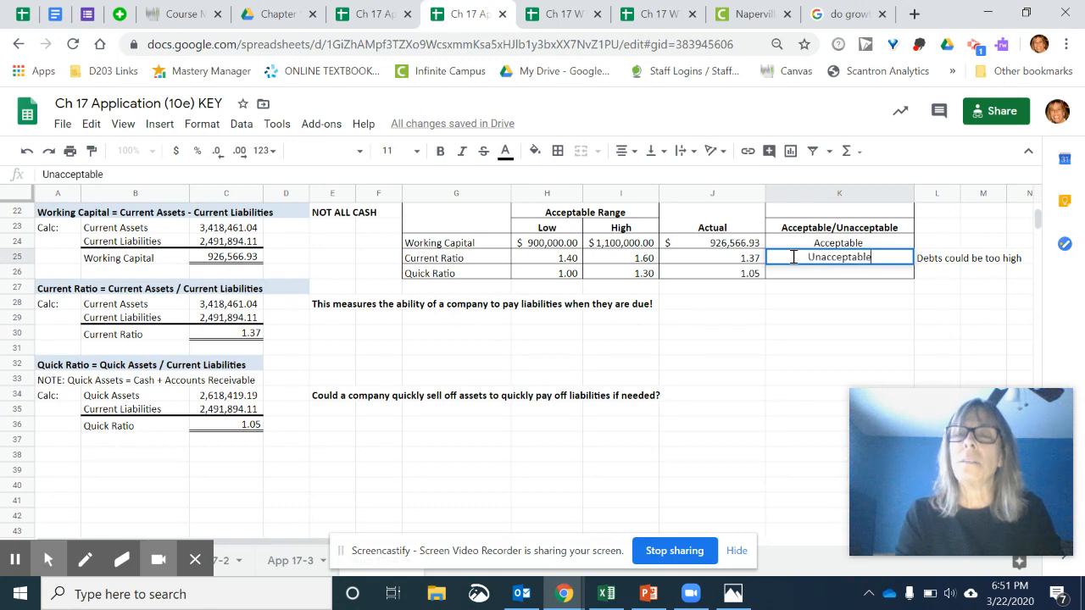
key("Return")
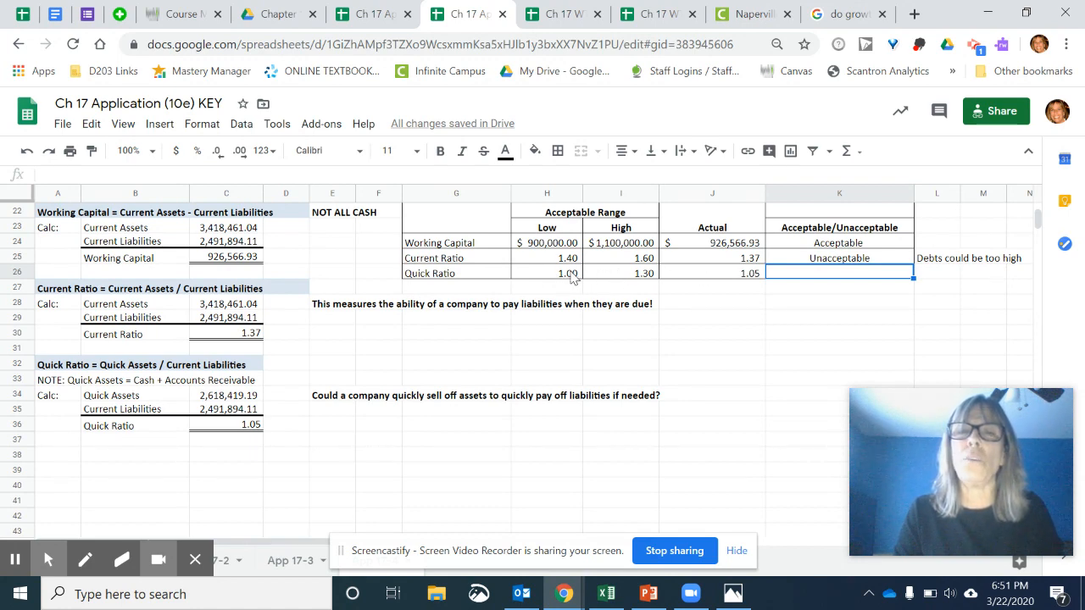
- Enter "Acceptable" in K26 as the evaluation of the Quick Ratio
double_click(807, 275)
type("Acceba")
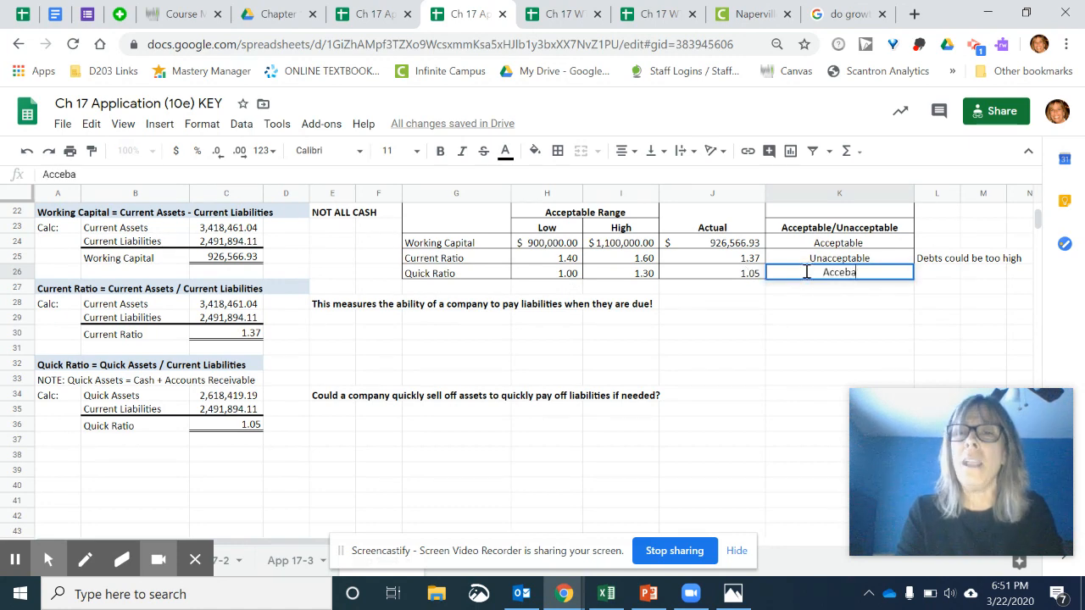
key("BackSpace")
key("BackSpace")
type("pt")
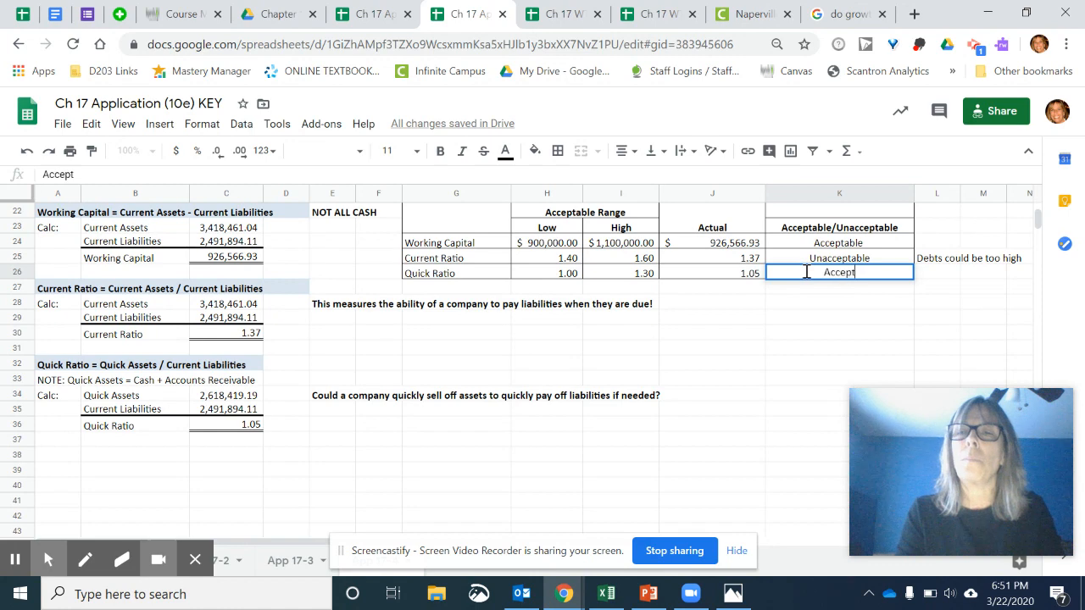
type("able")
key("Return")
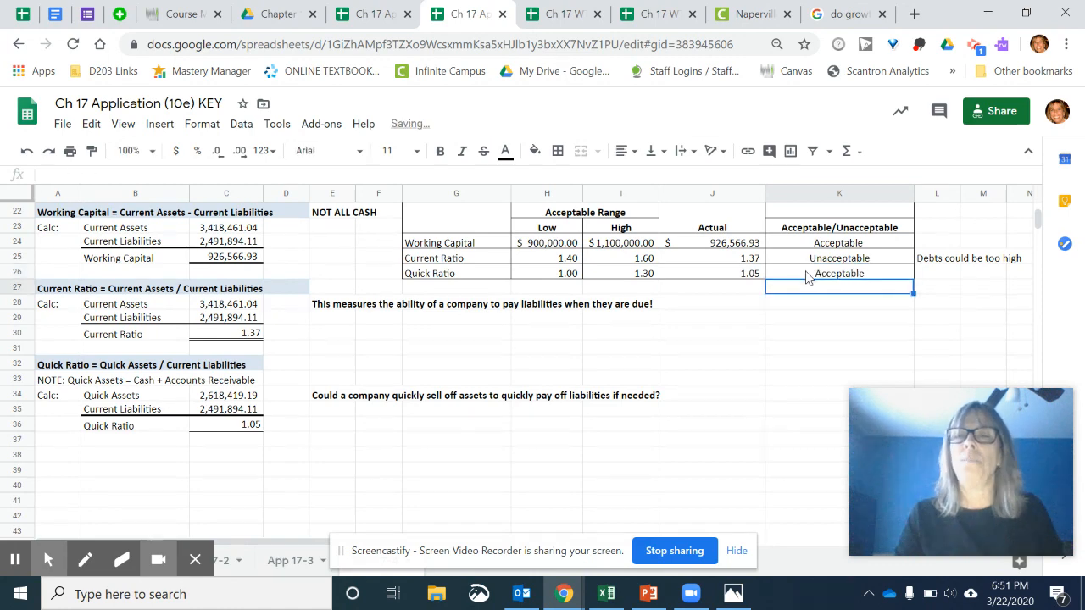
left_click(744, 339)
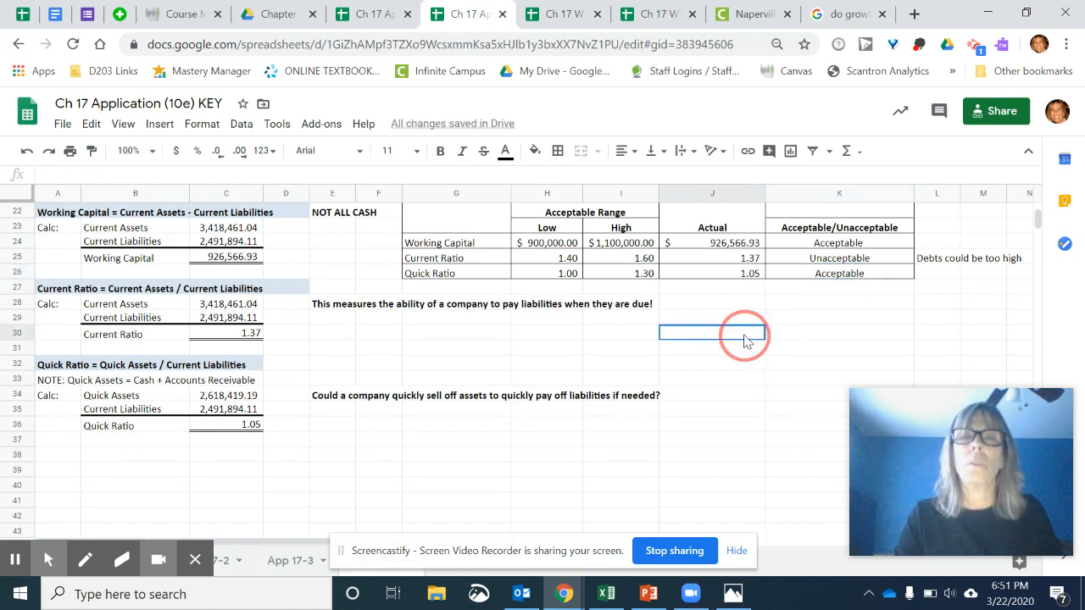